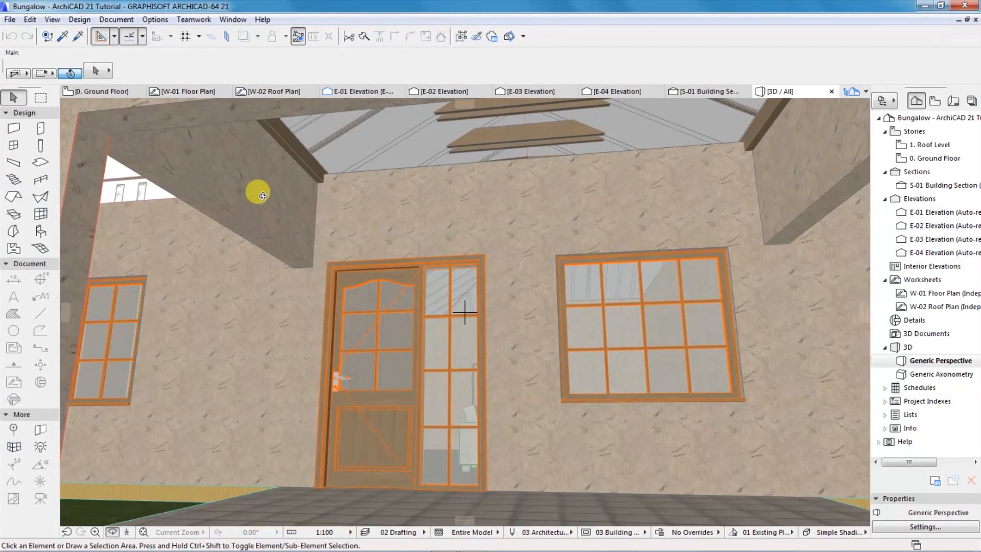
# Step: Open the Ground Floor plan and examine the master bedroom, the living room and the overall room layout
pyautogui.click(107, 92)
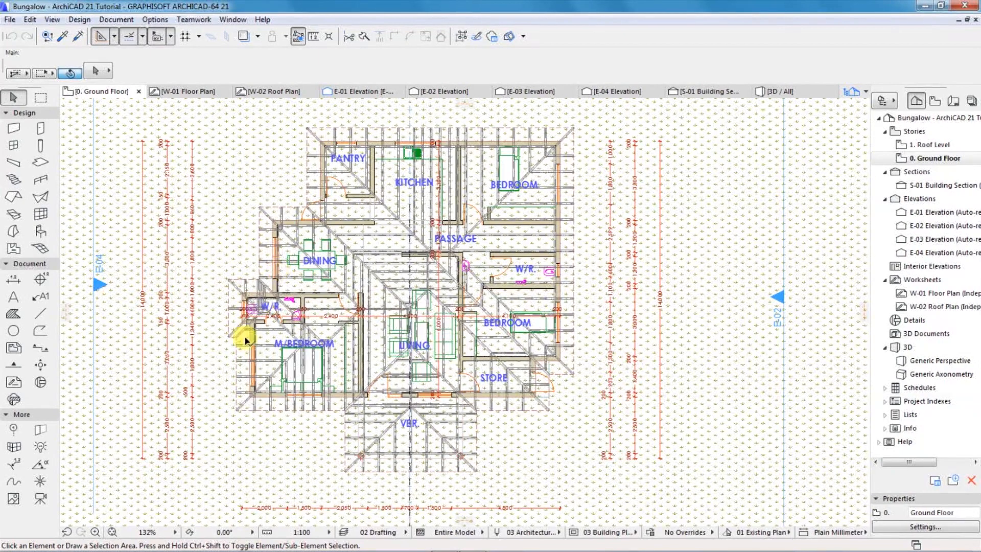
pyautogui.scroll(5, 255, 387)
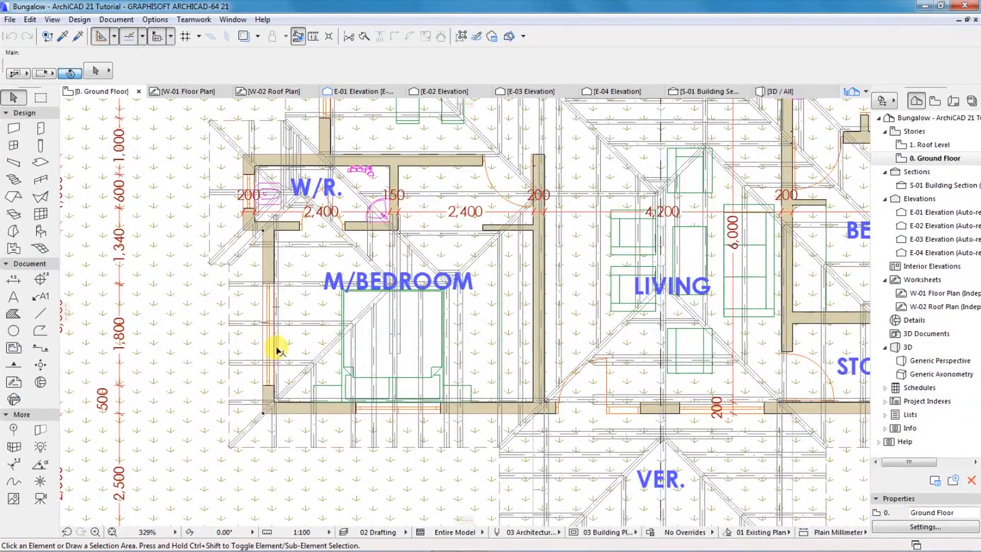
pyautogui.moveTo(277, 350)
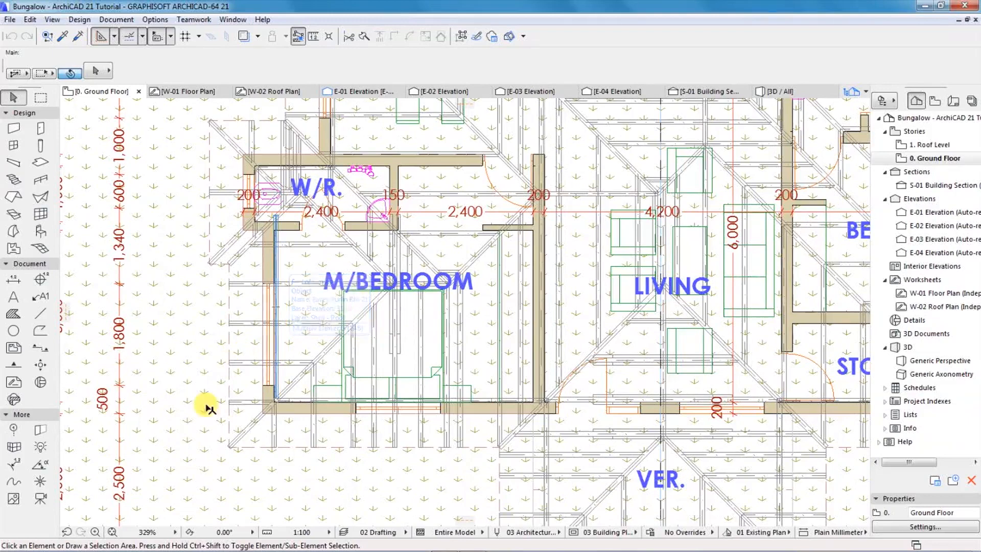
pyautogui.scroll(-3, 193, 429)
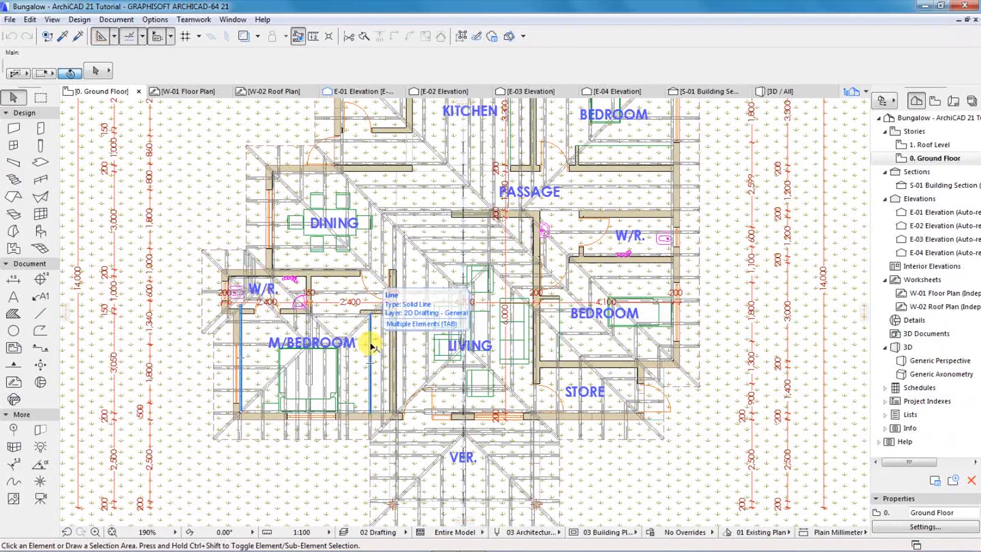
pyautogui.scroll(1, 450, 339)
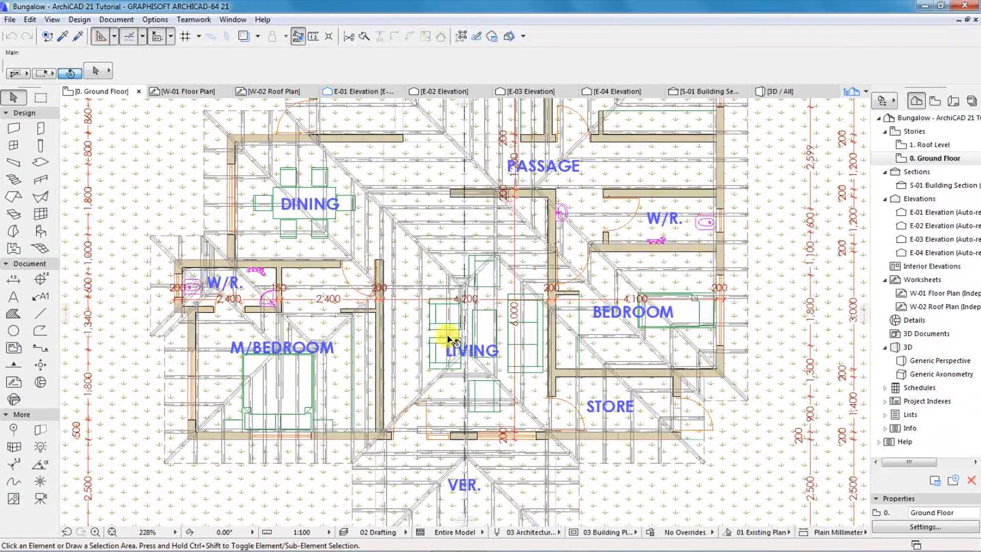
pyautogui.scroll(3, 465, 360)
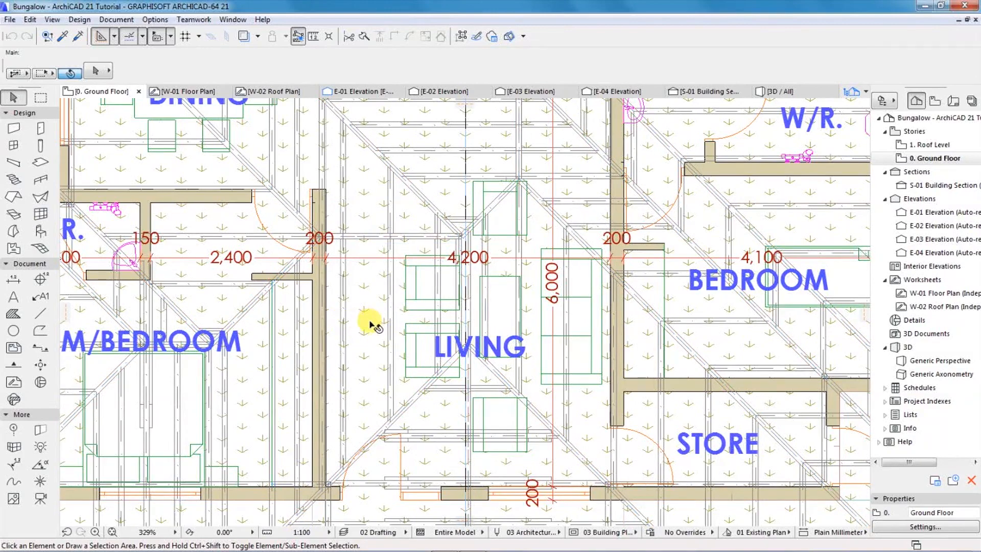
pyautogui.scroll(-5, 365, 322)
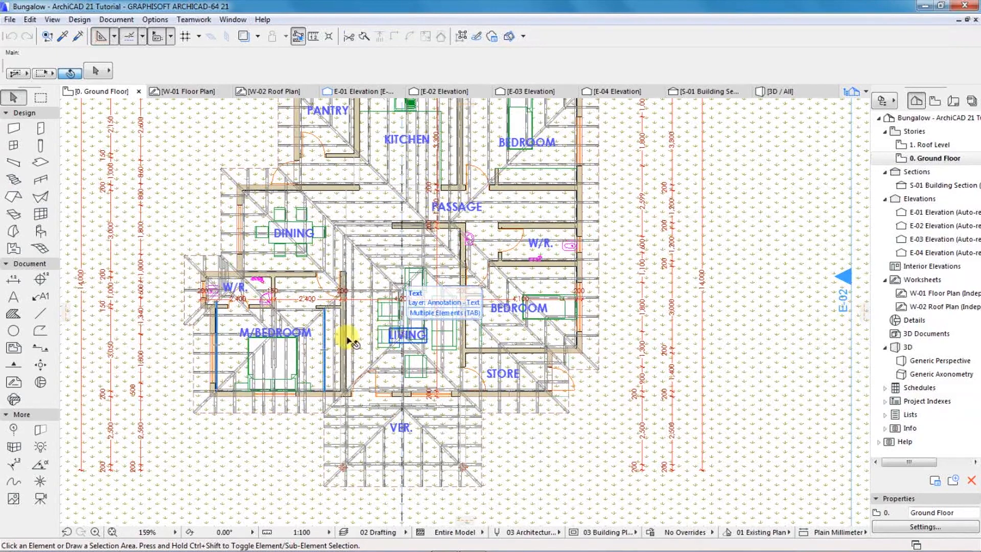
pyautogui.scroll(3, 306, 365)
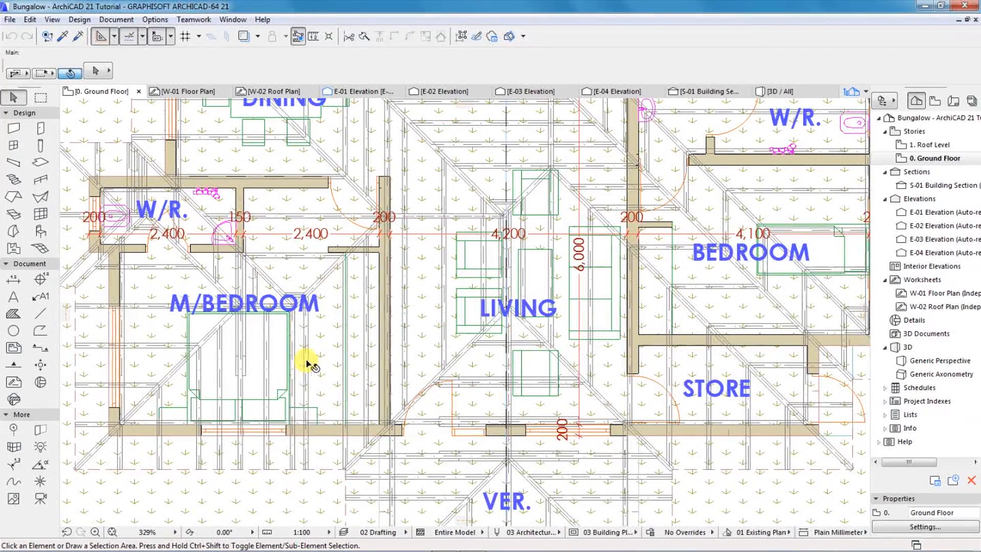
pyautogui.scroll(-2, 289, 439)
pyautogui.scroll(-1, 286, 450)
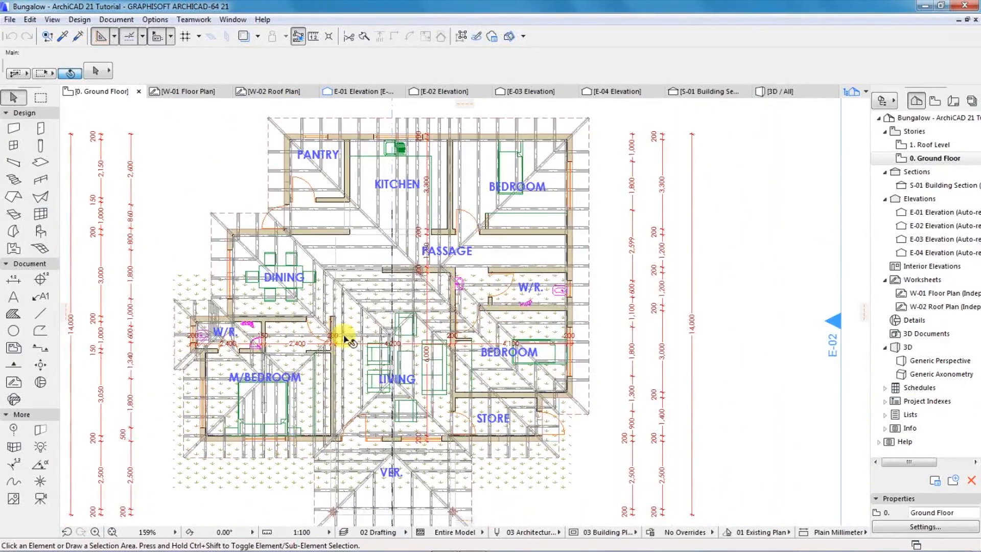
# Step: Open the W-01 Floor Plan worksheet and review its dimensions, room labels and elevation markers
pyautogui.click(190, 93)
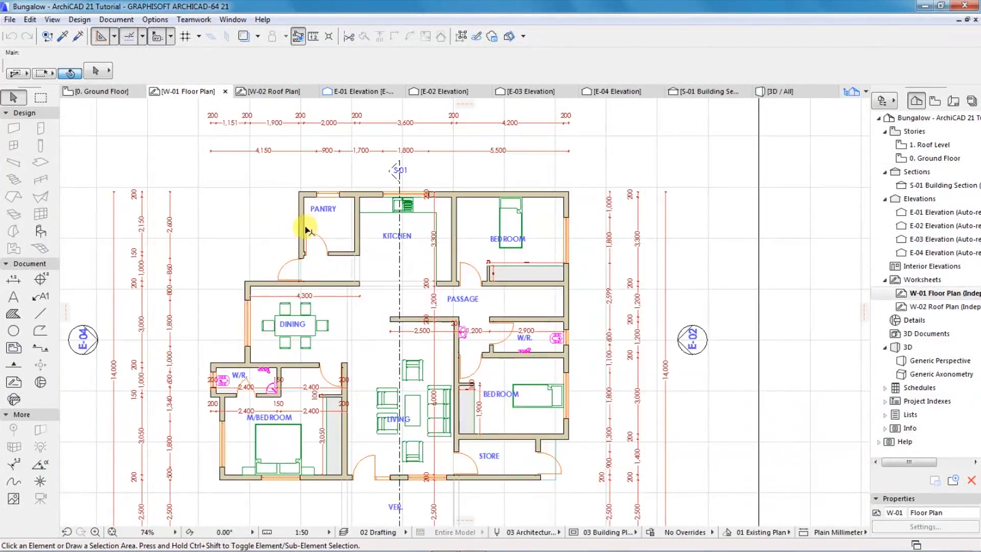
pyautogui.scroll(-3, 340, 240)
pyautogui.scroll(1, 285, 271)
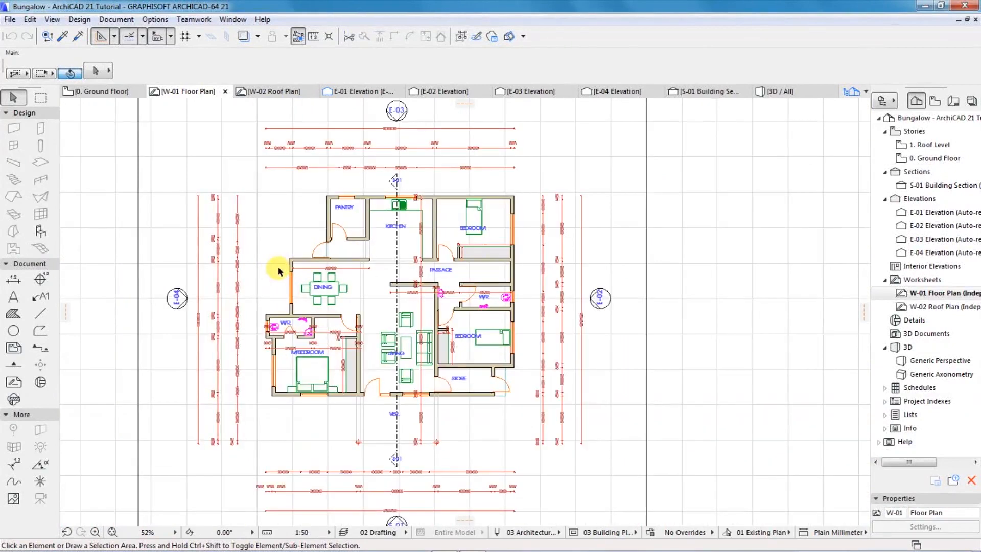
pyautogui.scroll(2, 285, 259)
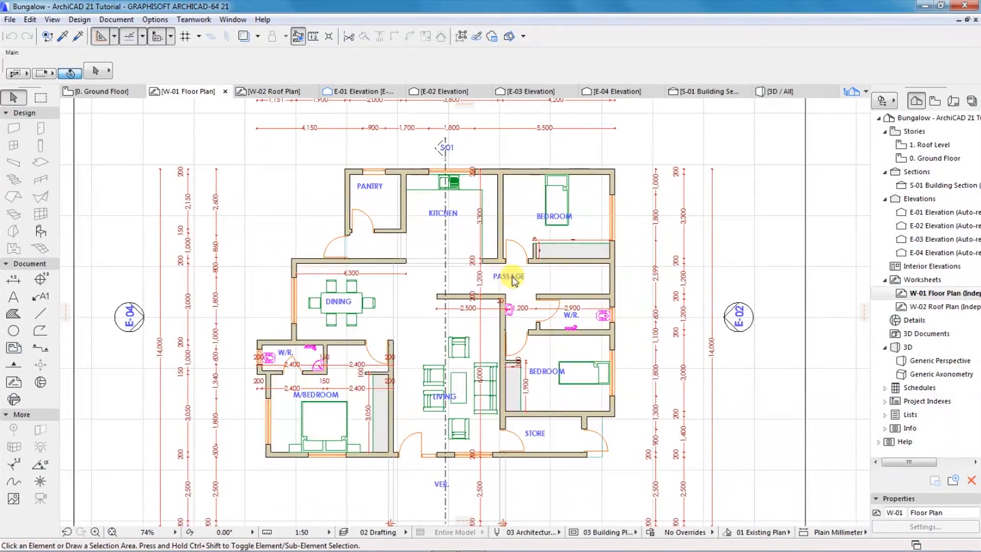
# Step: Open the W-02 Roof Plan worksheet and inspect the ridge, valley and fall annotations
pyautogui.click(280, 92)
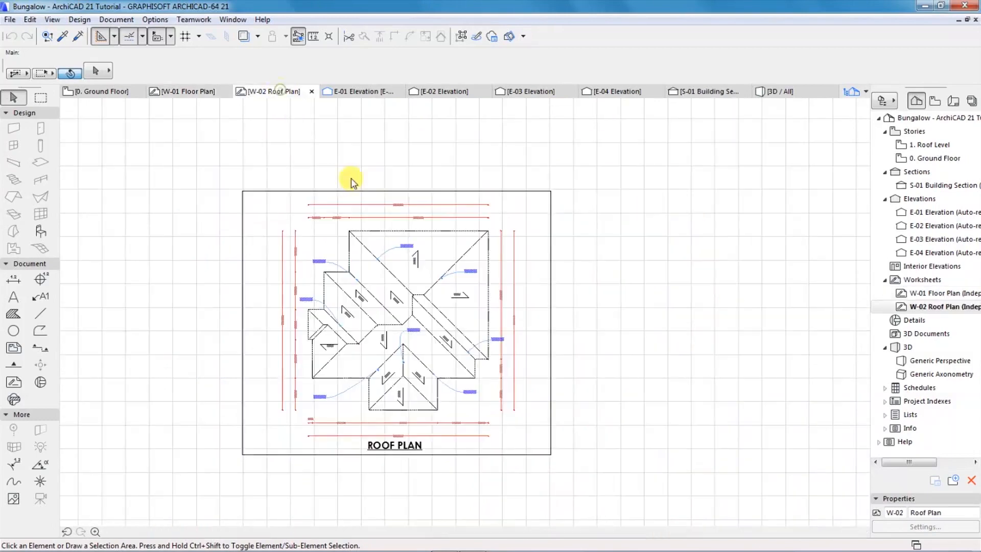
pyautogui.scroll(2, 358, 332)
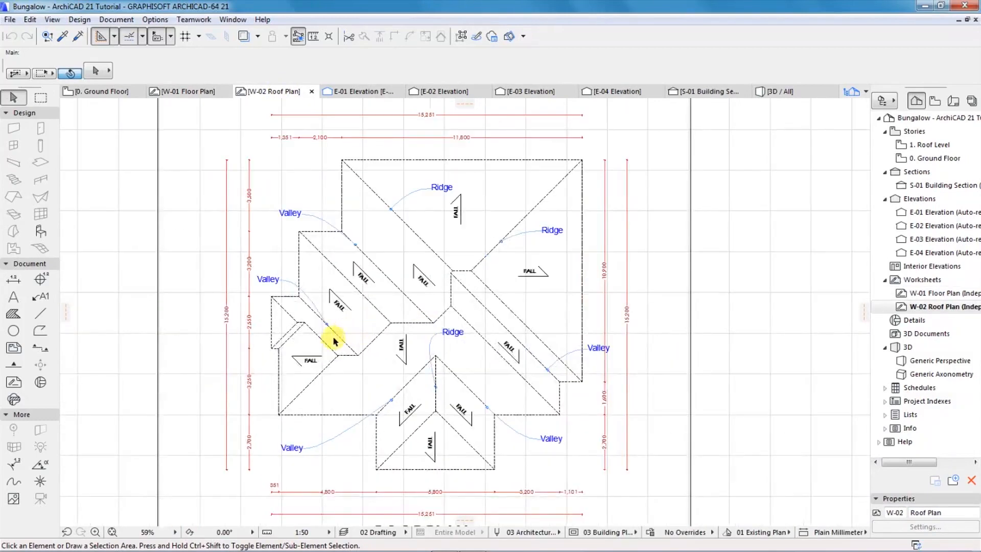
pyautogui.scroll(1, 329, 358)
pyautogui.scroll(1, 329, 360)
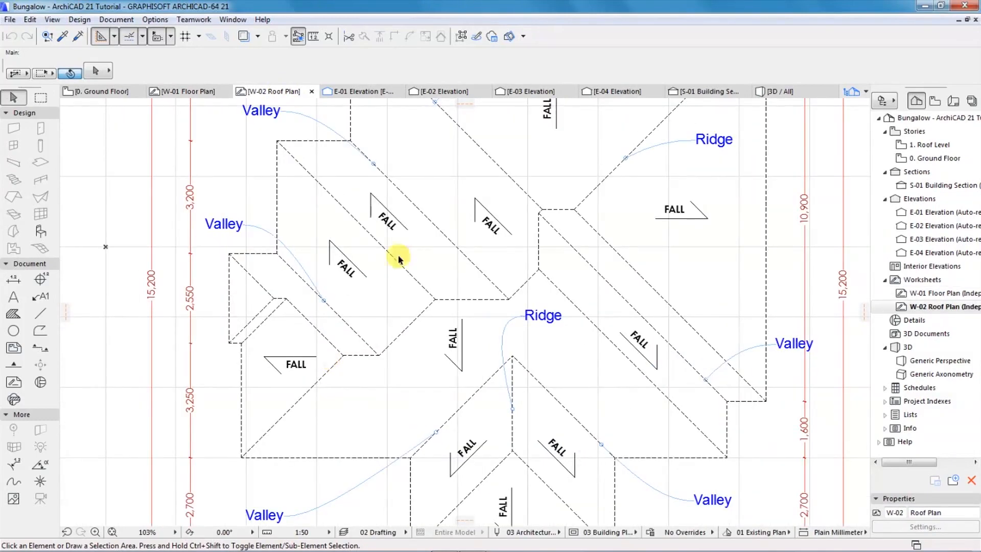
# Step: Open the E-01 elevation and examine its material notes, level dimensions, windows and entrance door
pyautogui.click(358, 93)
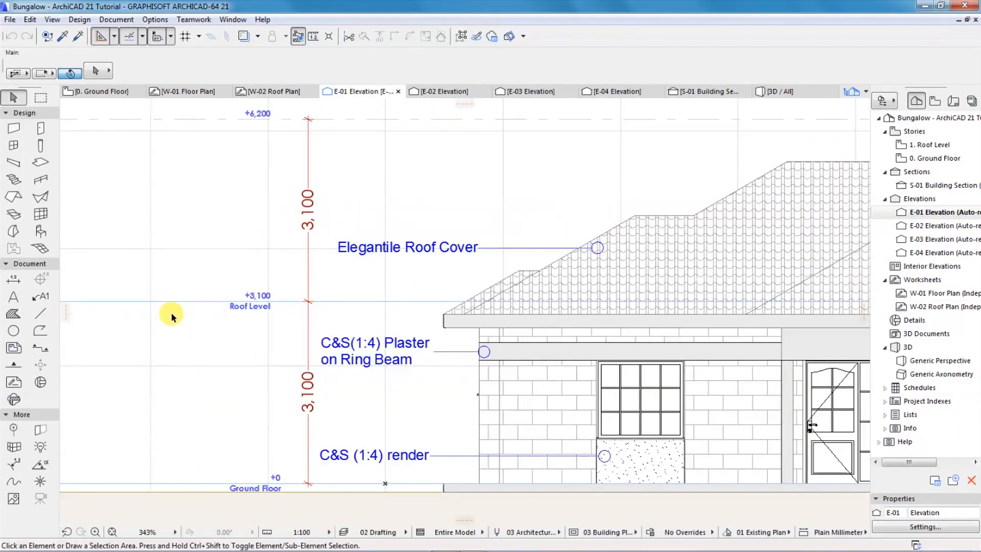
pyautogui.scroll(-4, 159, 331)
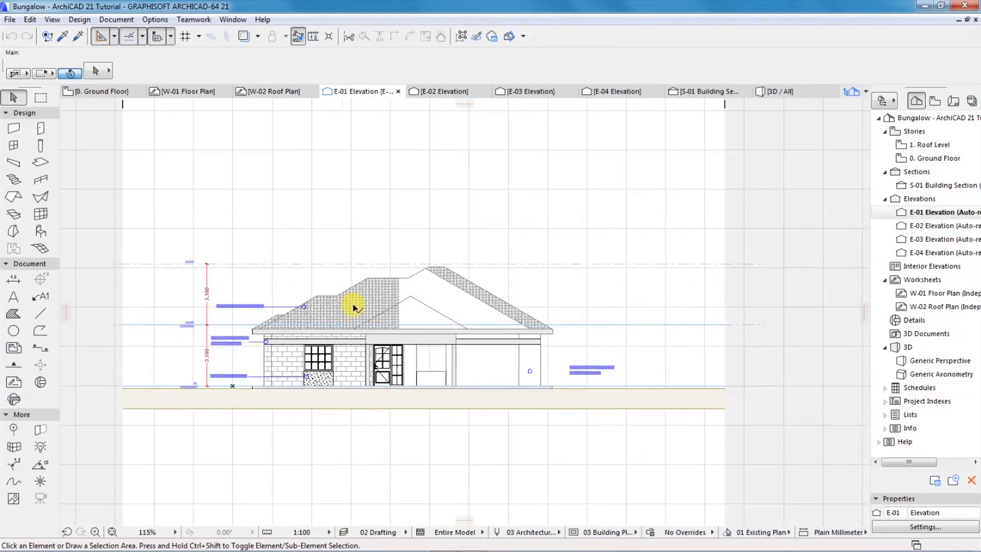
pyautogui.scroll(4, 605, 350)
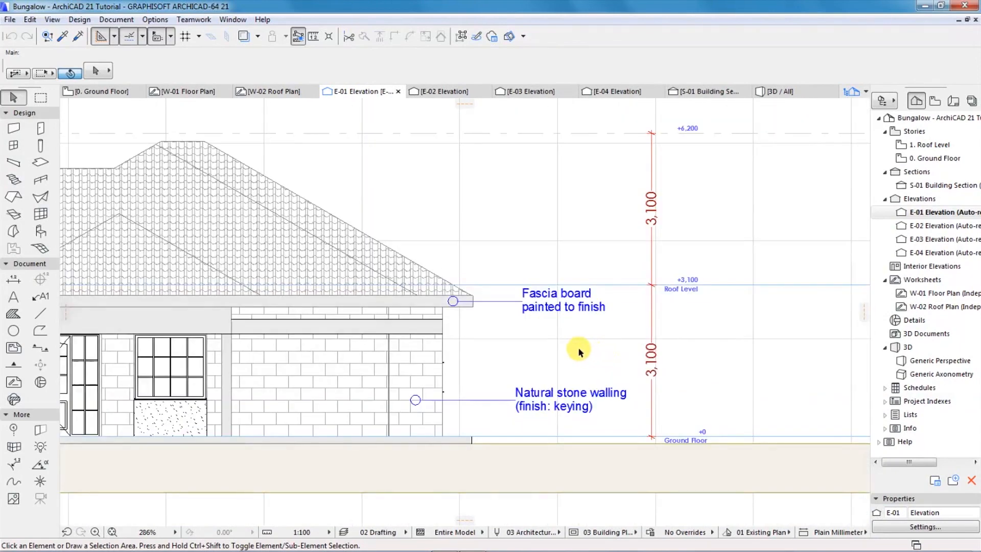
pyautogui.scroll(-1, 617, 380)
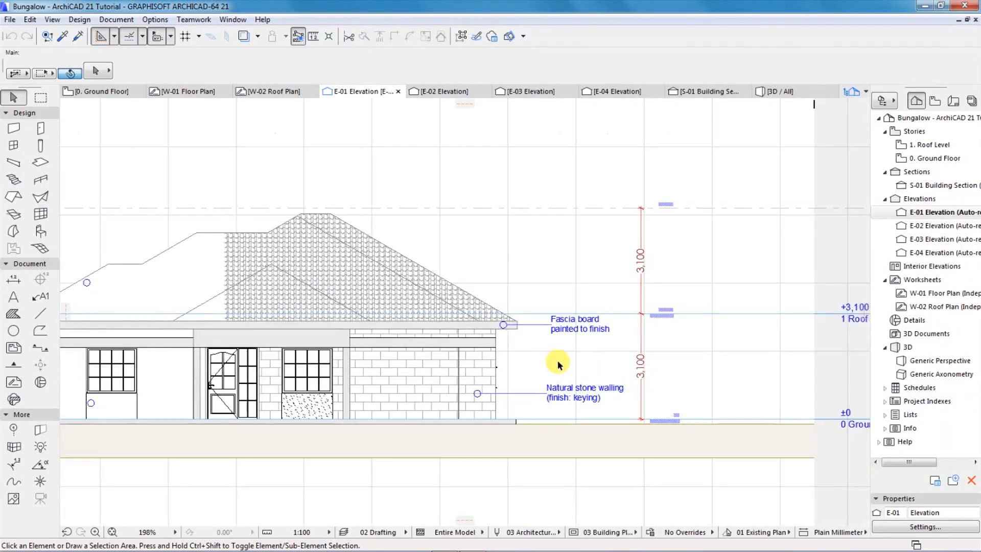
pyautogui.scroll(-1, 230, 358)
pyautogui.scroll(5, 182, 363)
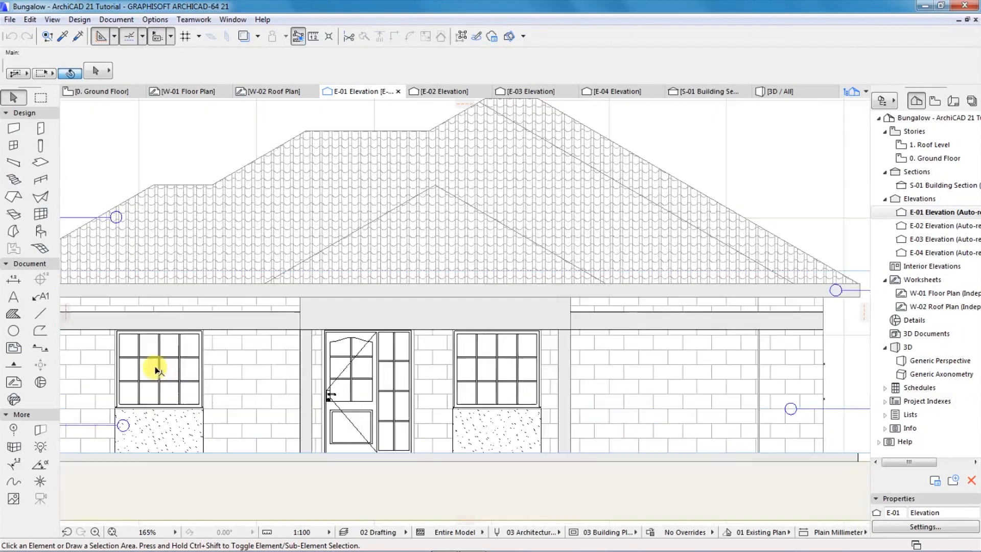
pyautogui.scroll(-5, 339, 324)
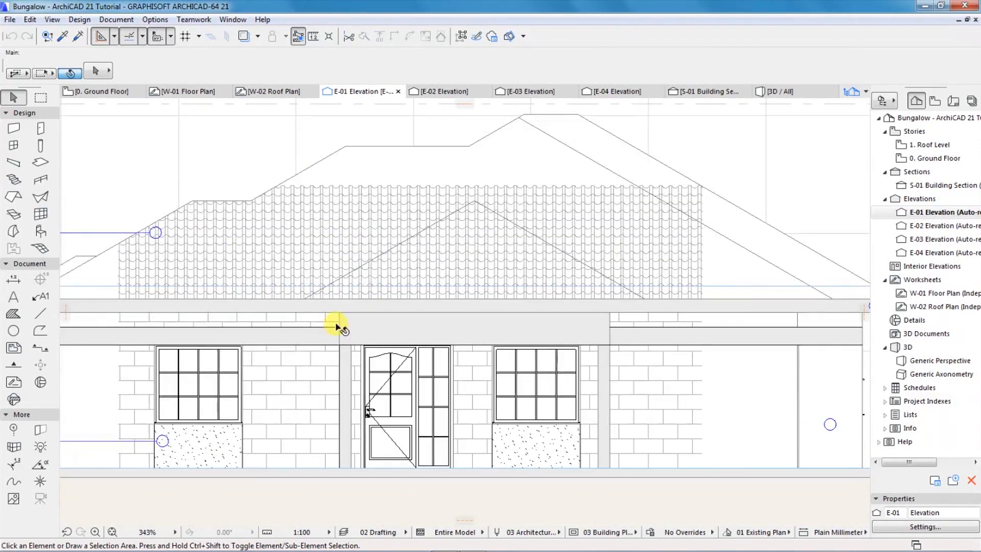
# Step: Review the annotated E-02, E-03 and E-04 elevations one after another
pyautogui.click(437, 91)
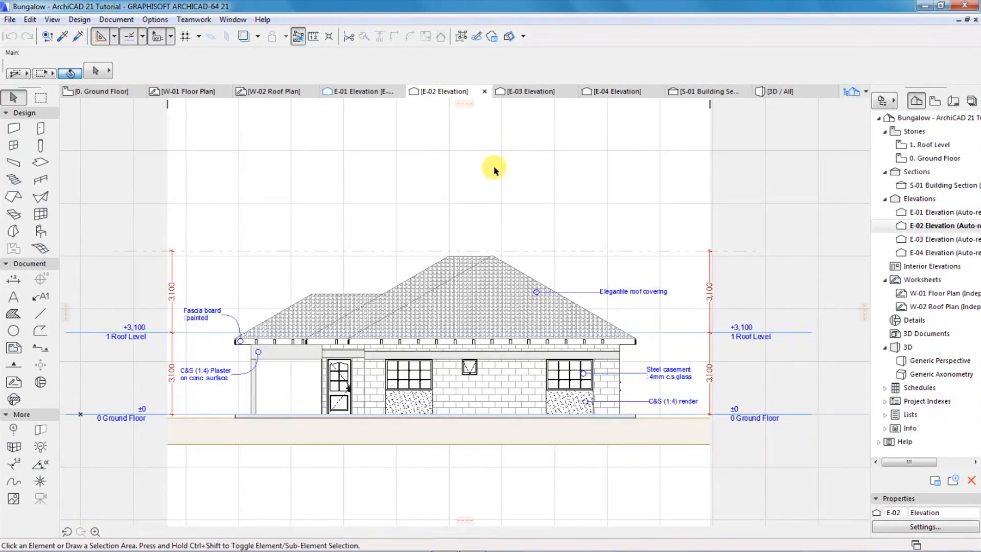
pyautogui.click(529, 91)
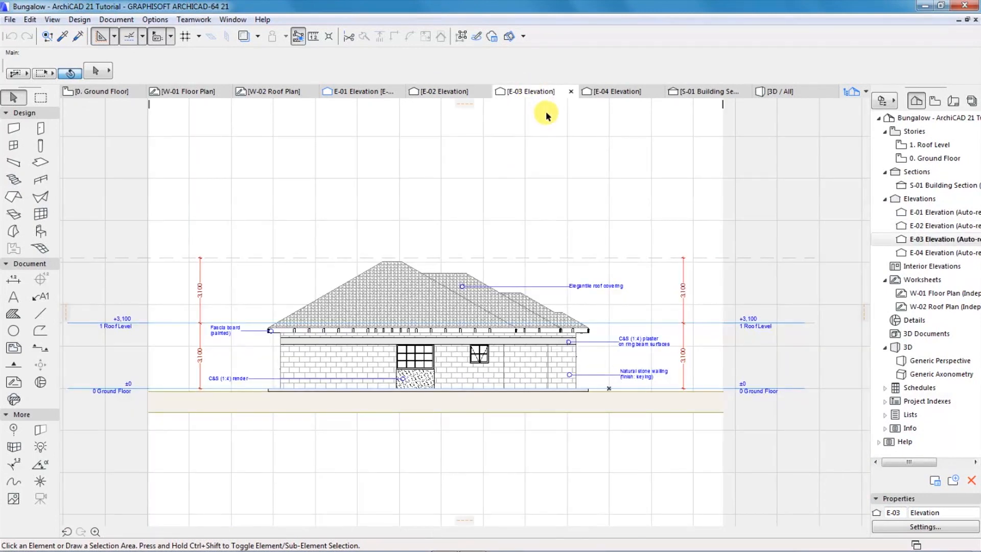
pyautogui.click(614, 91)
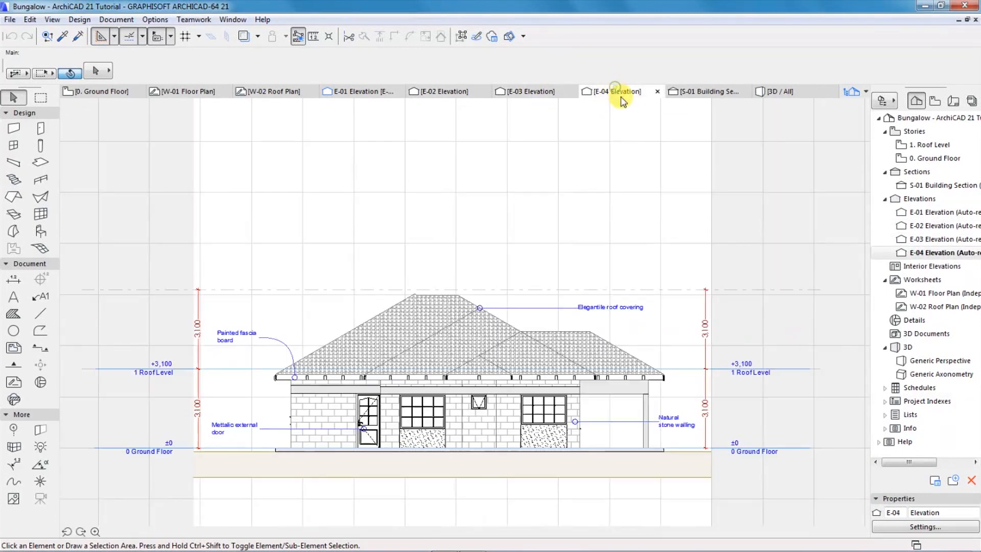
# Step: Open the S-01 Building Section and examine the room labels, height dimensions and construction notes around the kitchen wall
pyautogui.click(692, 92)
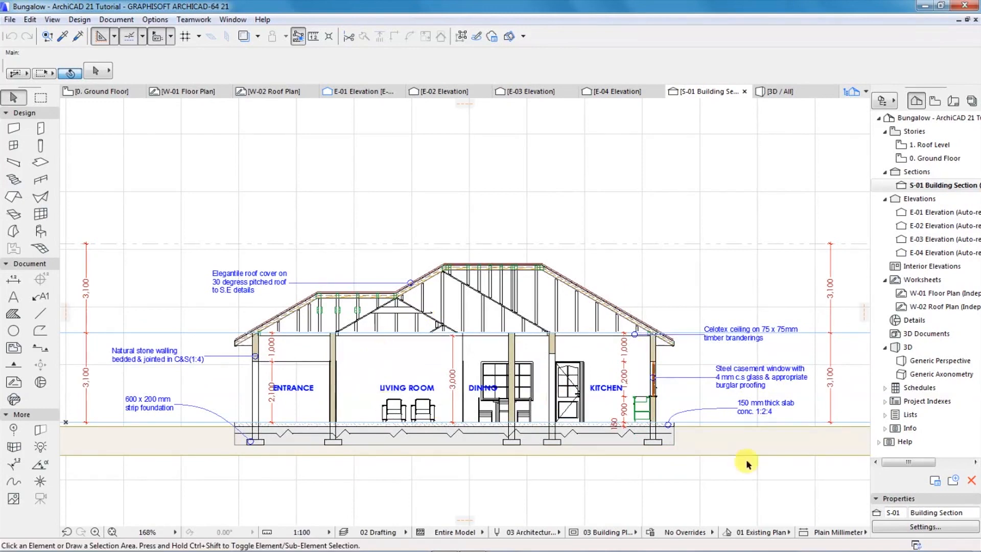
pyautogui.scroll(3, 806, 417)
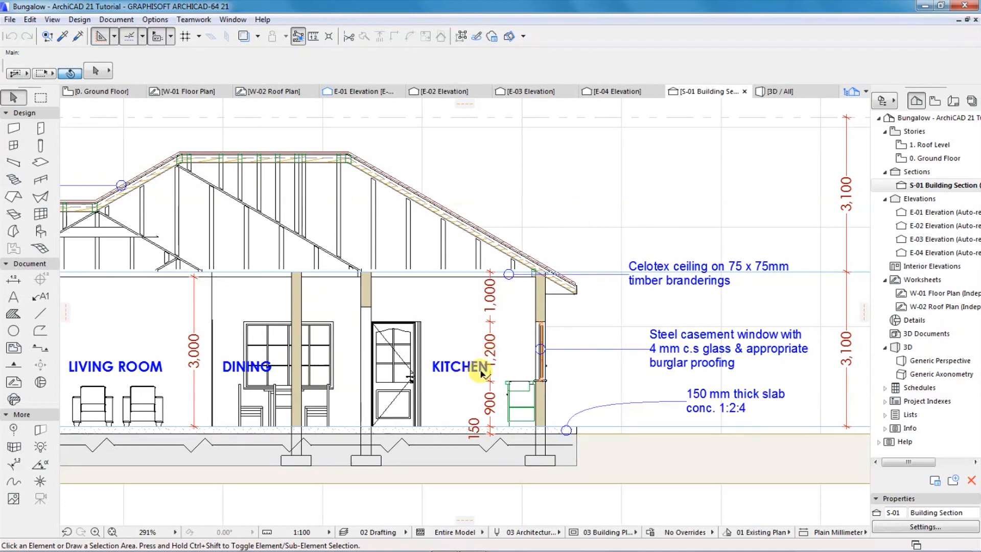
pyautogui.scroll(-3, 468, 372)
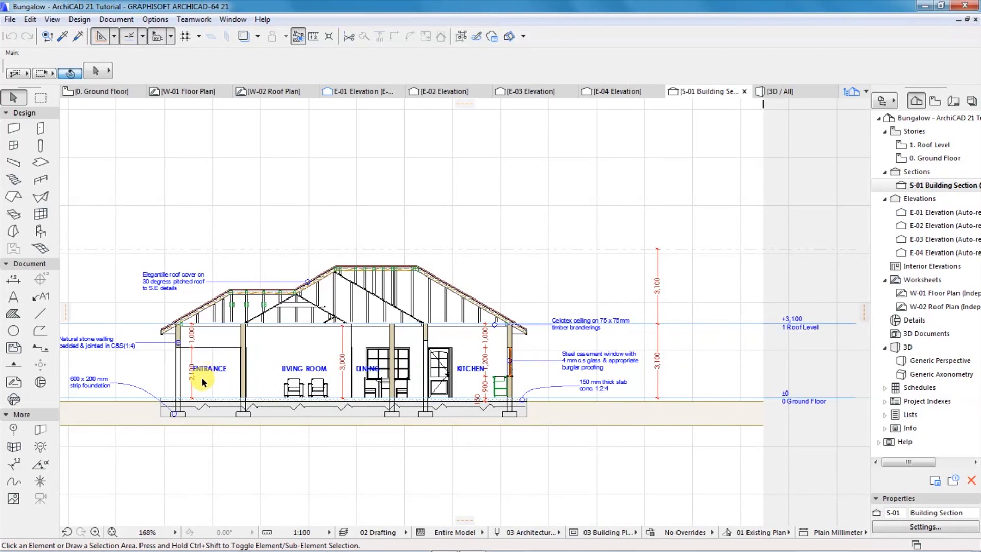
pyautogui.scroll(2, 204, 384)
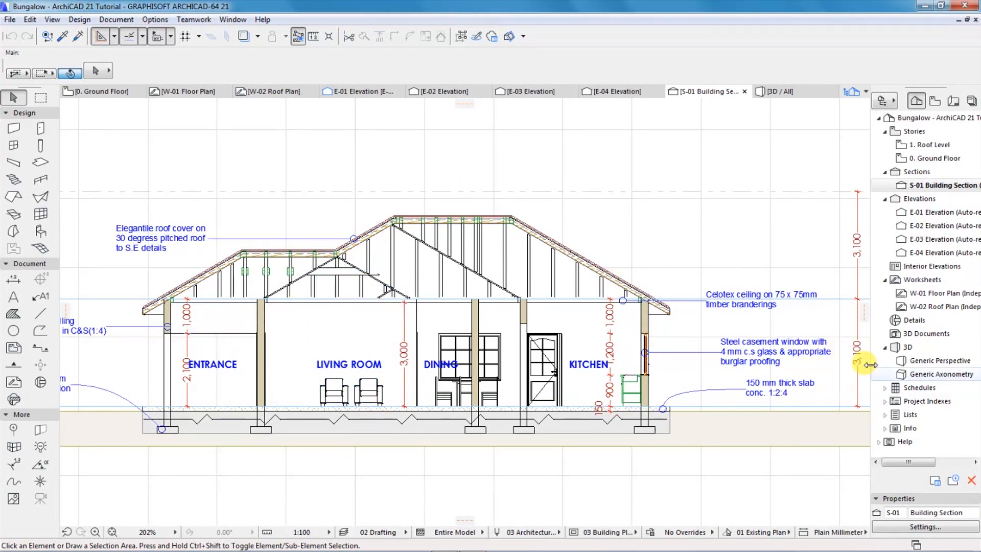
pyautogui.scroll(3, 863, 364)
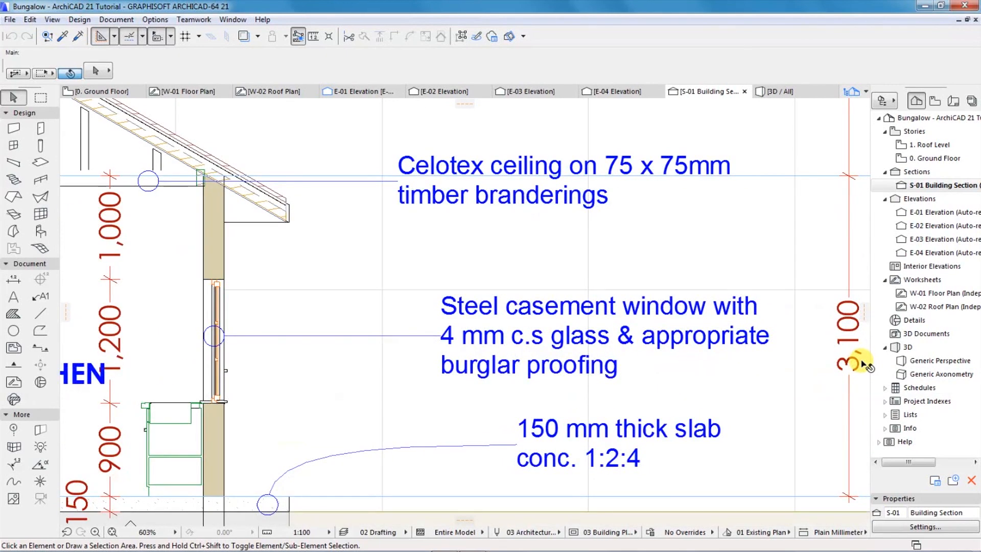
pyautogui.scroll(-2, 410, 373)
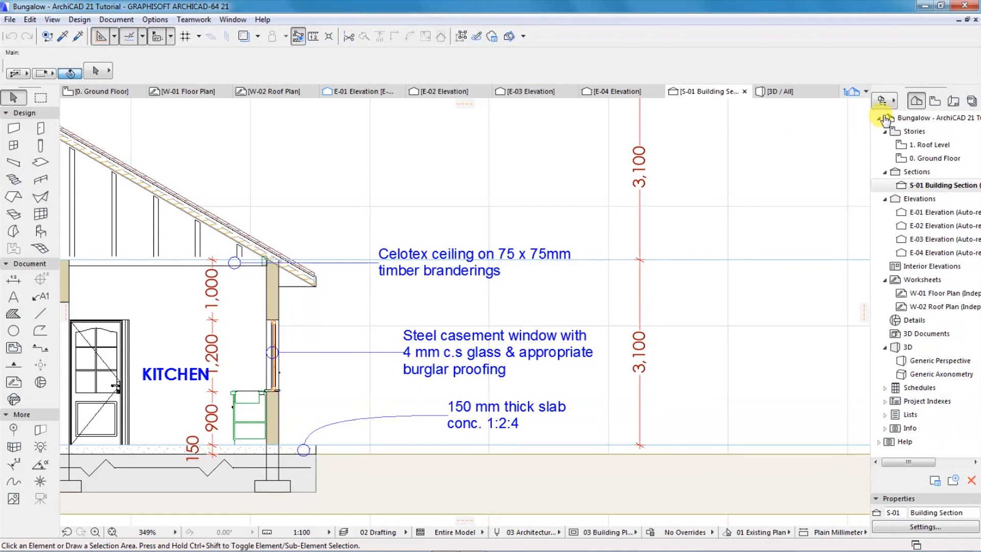
# Step: Show the project's layouts and review the 01 Floor Plan and 08 Roof Plan sheets
pyautogui.click(954, 102)
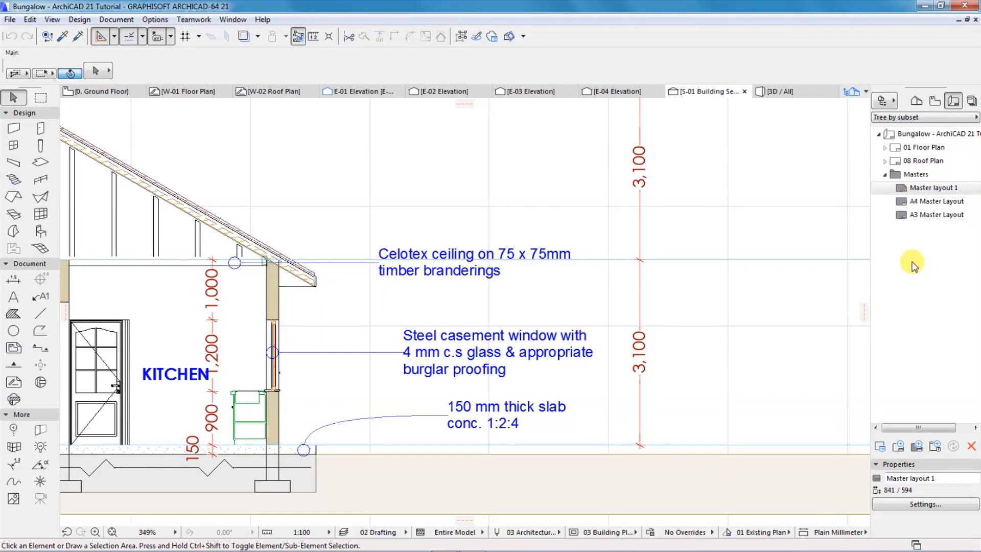
pyautogui.click(912, 149)
pyautogui.doubleClick(913, 148)
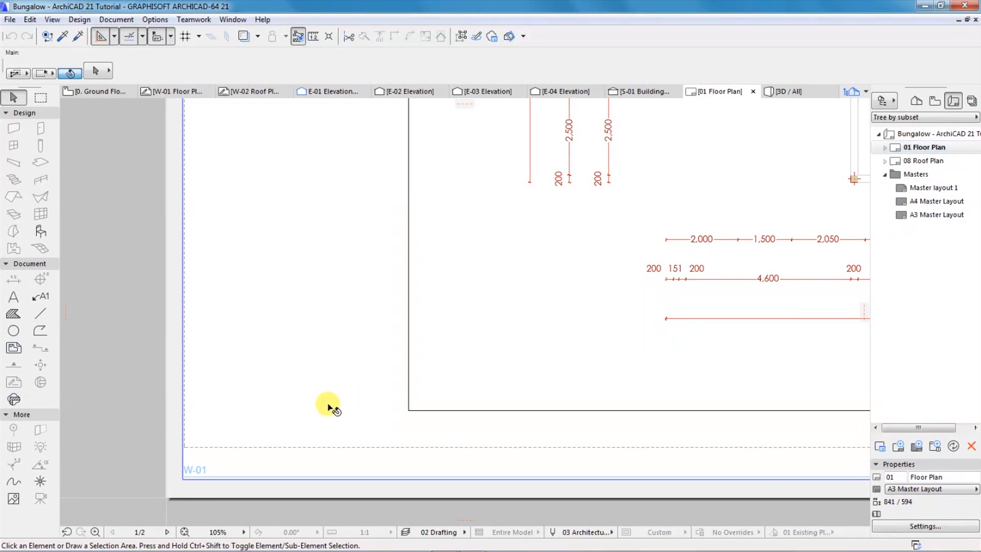
pyautogui.scroll(-10, 245, 454)
pyautogui.scroll(7, 443, 330)
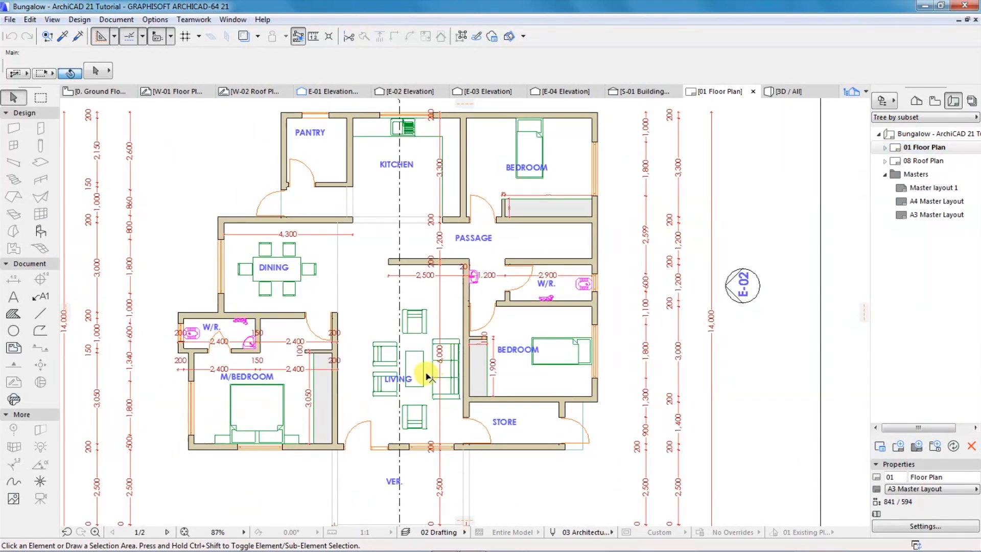
pyautogui.scroll(-4, 427, 366)
pyautogui.doubleClick(916, 161)
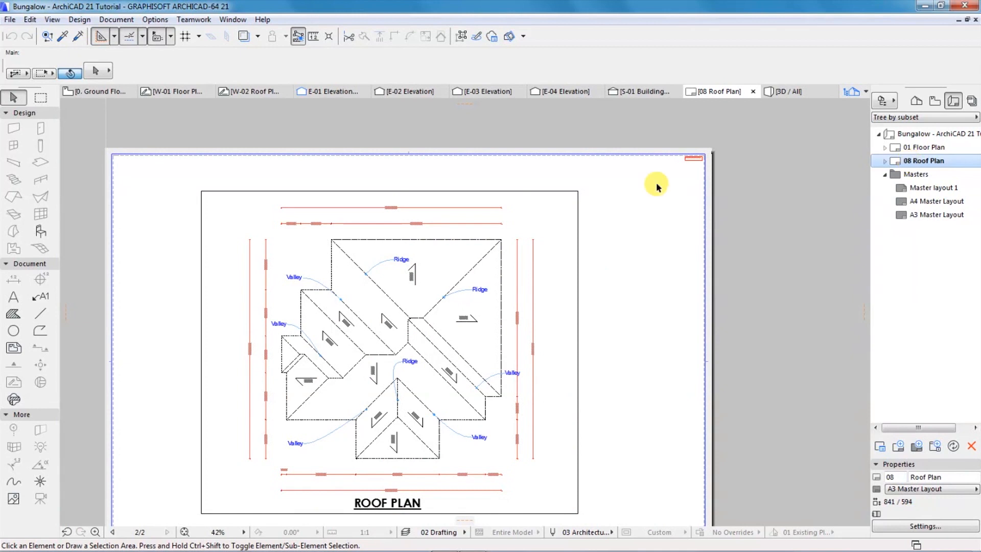
pyautogui.scroll(-2, 441, 199)
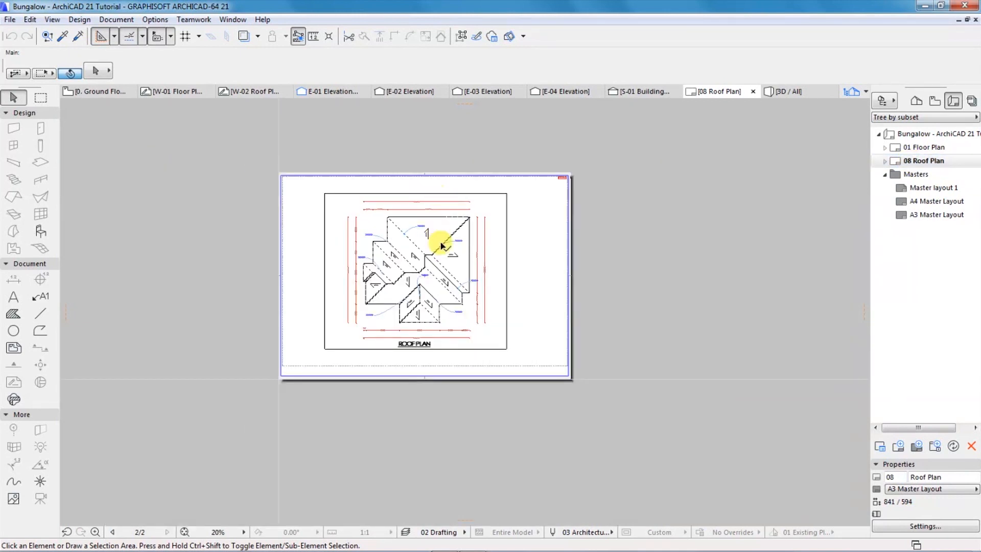
# Step: Examine the roof plan on the 08 Roof Plan sheet, including its ridge, valley and fall labels and dimensions
pyautogui.scroll(3, 460, 373)
pyautogui.scroll(4, 331, 316)
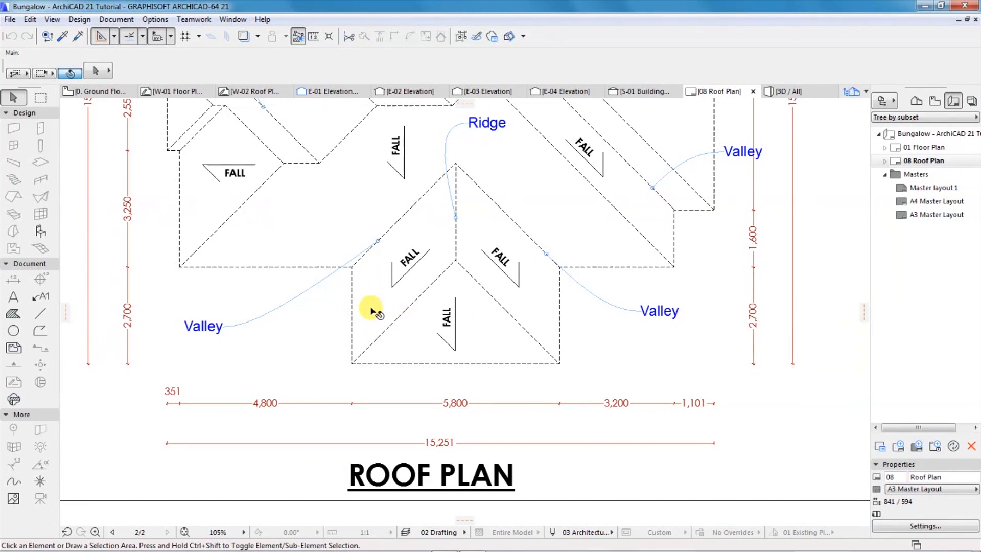
pyautogui.scroll(-5, 334, 338)
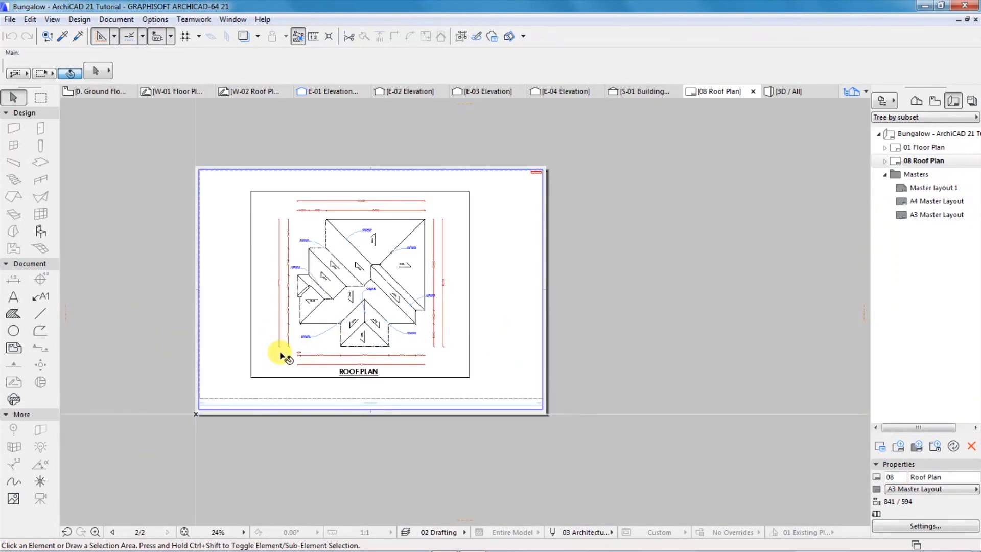
pyautogui.scroll(2, 281, 351)
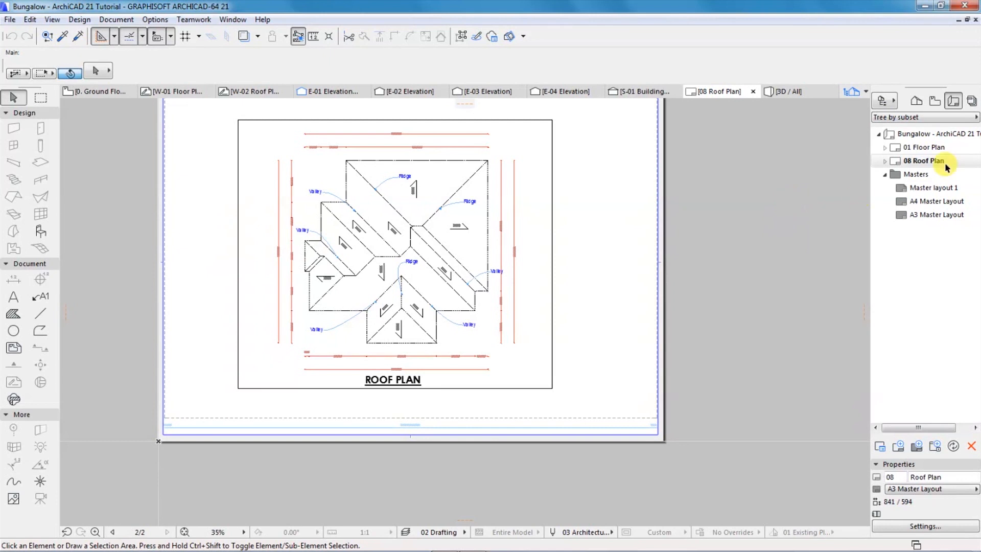
# Step: Start a new master layout in the Masters folder and name it Layout 001
pyautogui.click(915, 175)
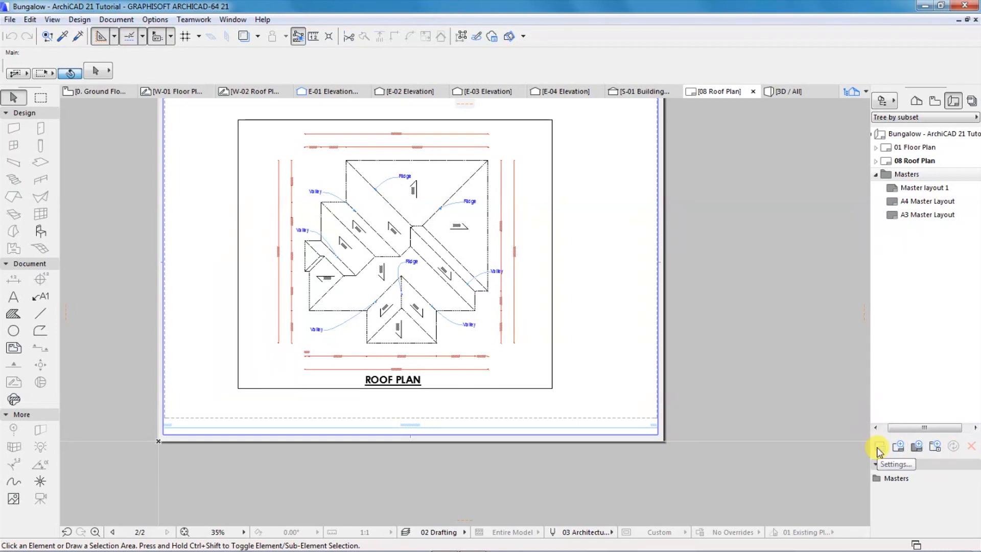
pyautogui.click(918, 448)
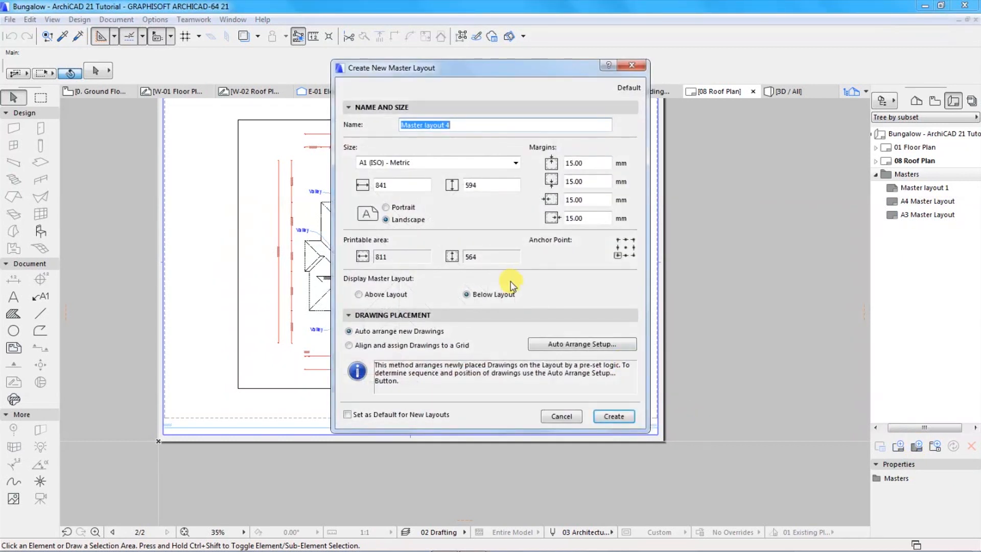
pyautogui.moveTo(458, 69); pyautogui.dragTo(418, 131)
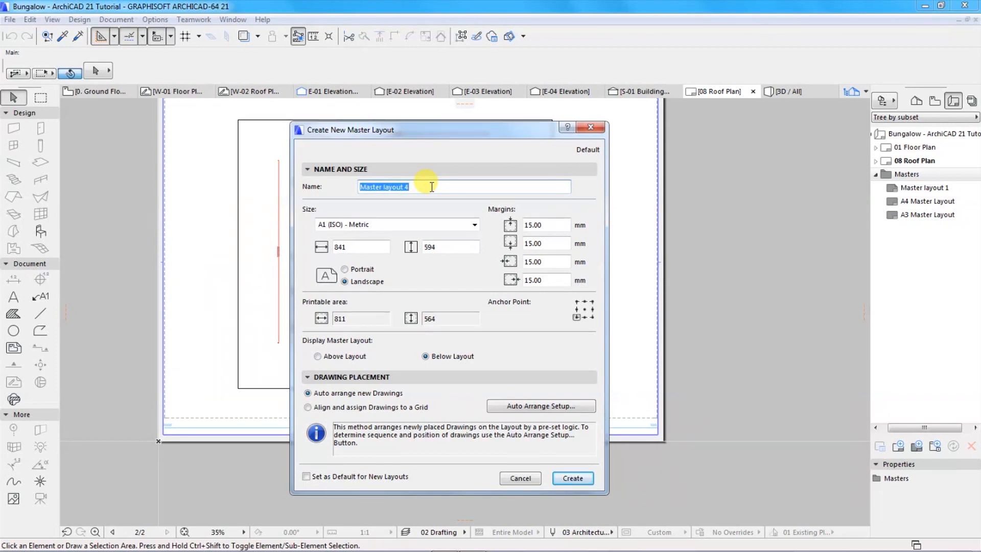
pyautogui.write('mm')
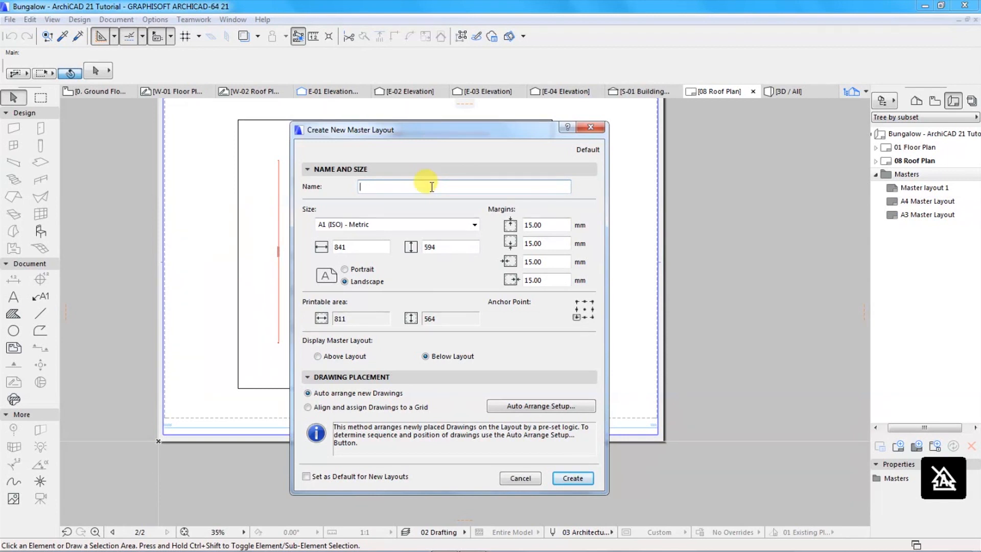
pyautogui.write('Layout 00')
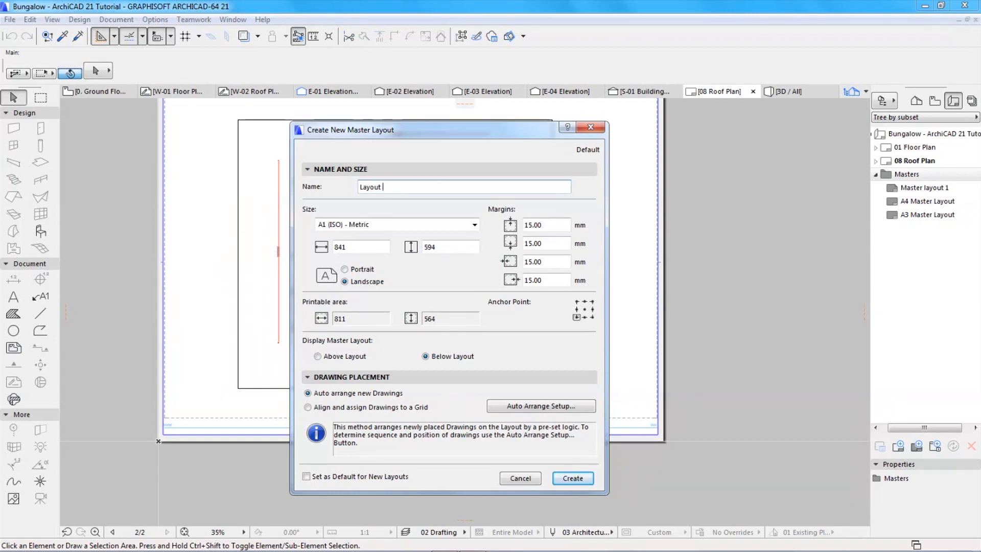
pyautogui.write('1')
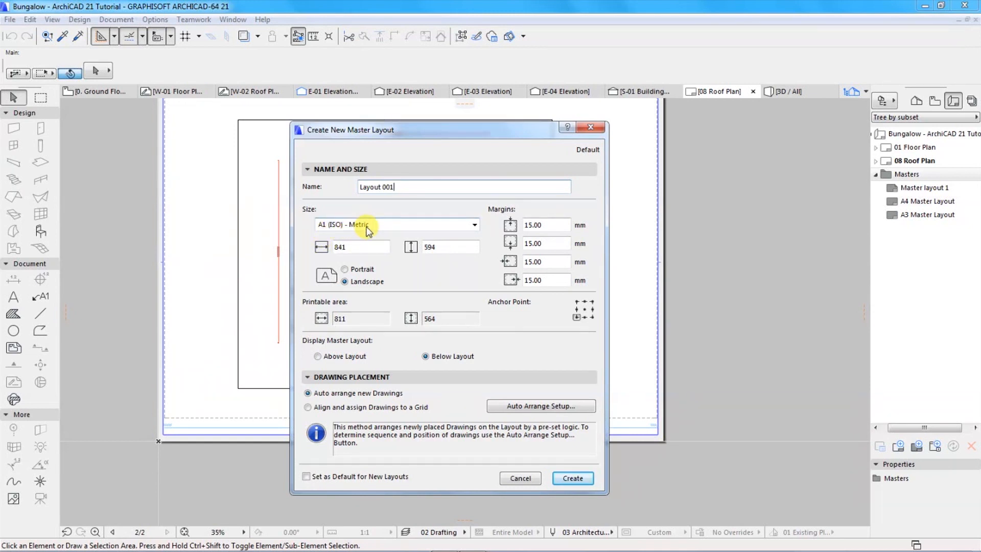
# Step: Set the new master layout's size to A4 (ISO) - Metric in landscape orientation and create it
pyautogui.click(474, 226)
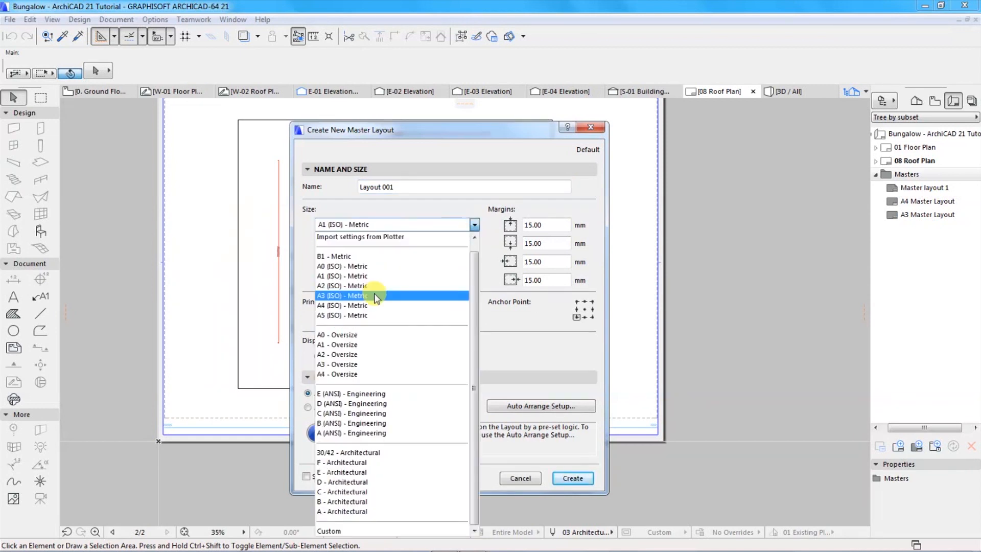
pyautogui.click(320, 307)
pyautogui.click(341, 247)
pyautogui.click(443, 248)
pyautogui.click(344, 270)
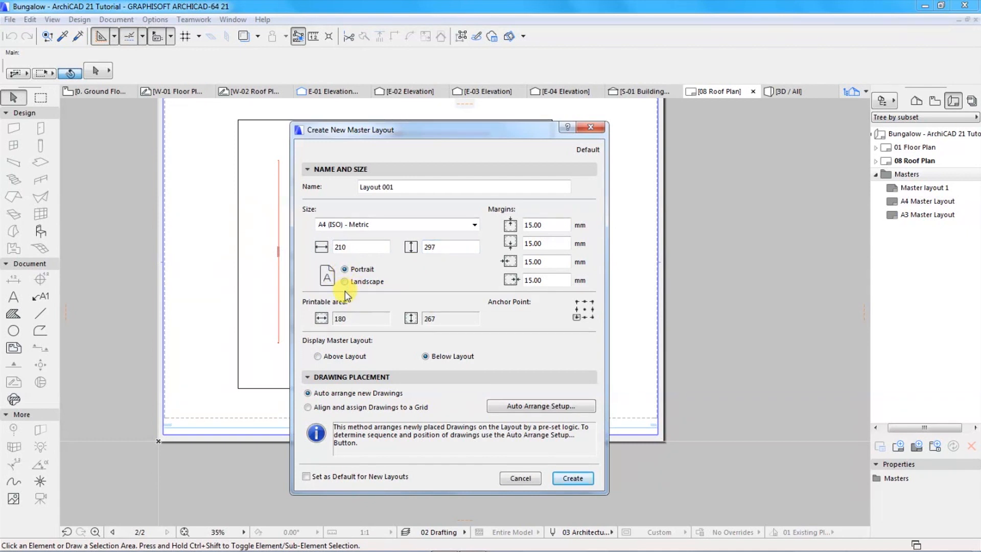
pyautogui.click(344, 281)
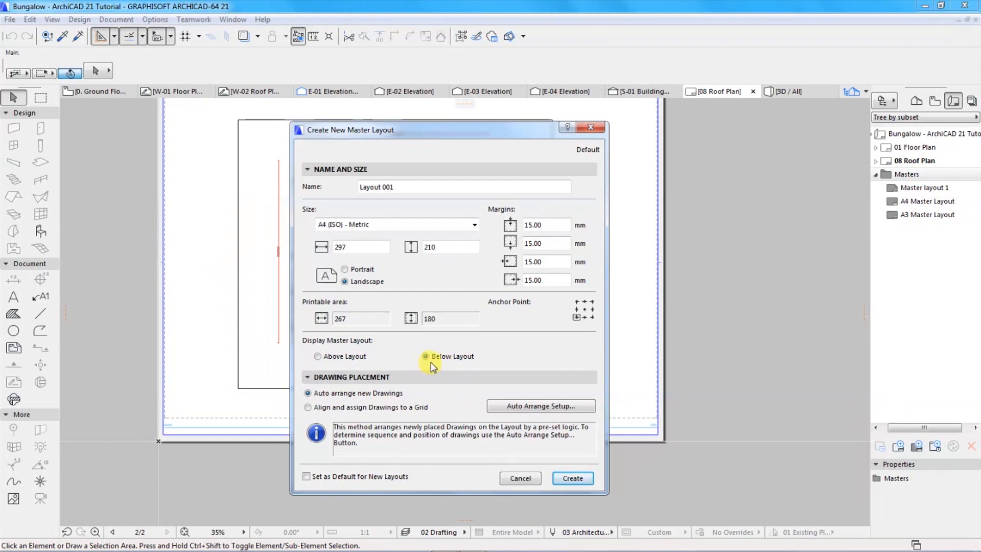
pyautogui.click(322, 169)
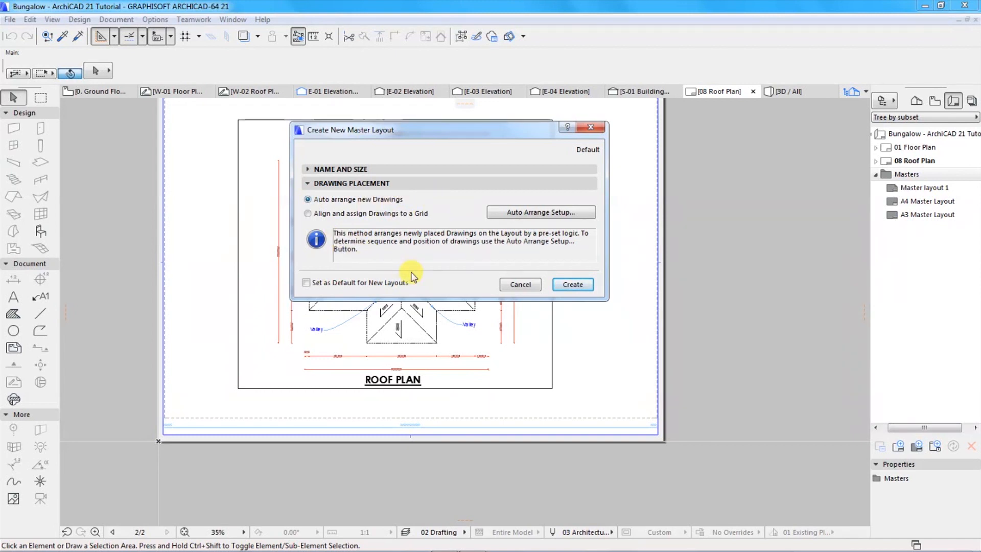
pyautogui.click(570, 287)
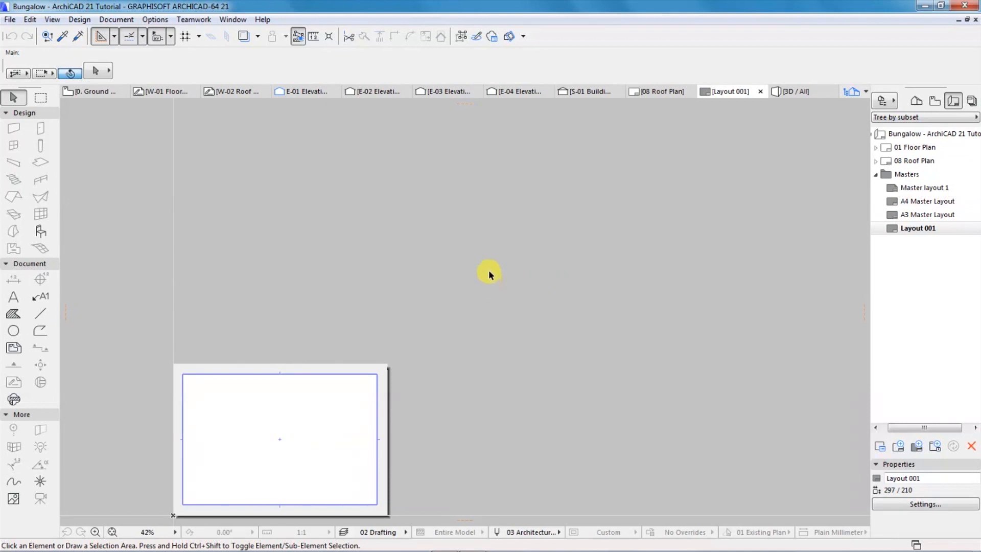
# Step: Draw a rectangular border with the Line tool along the margin lines of the Layout 001 master, corner to opposite corner
pyautogui.scroll(-2, 489, 270)
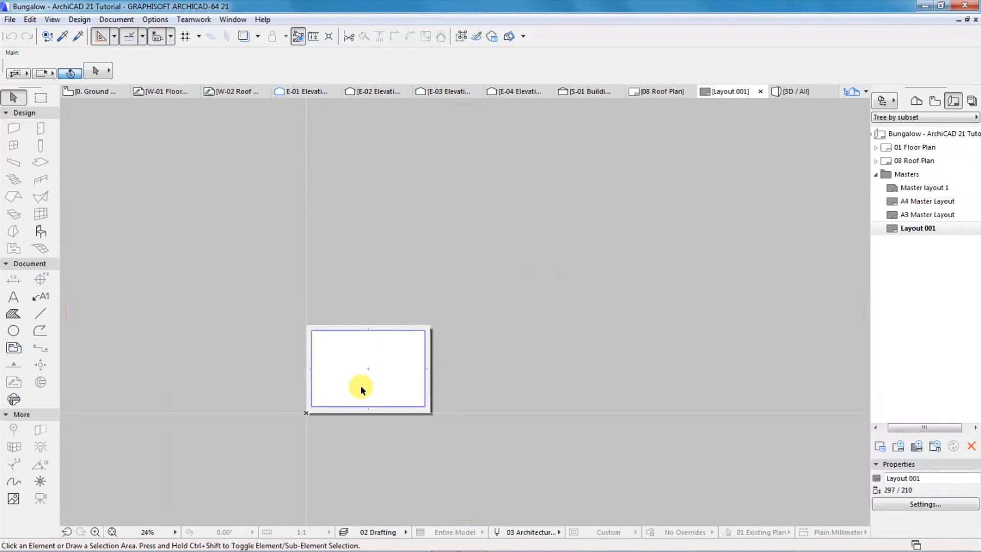
pyautogui.scroll(3, 361, 390)
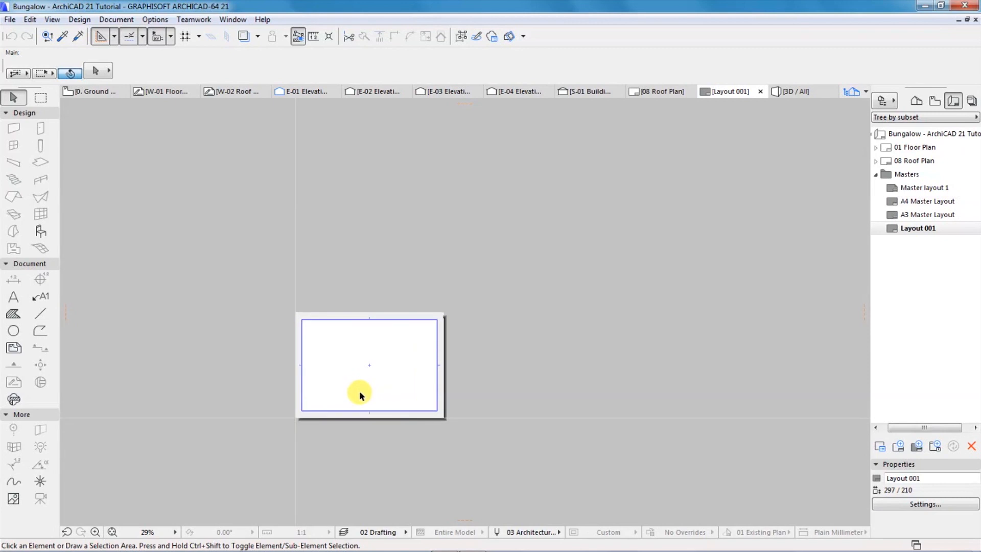
pyautogui.scroll(1, 415, 379)
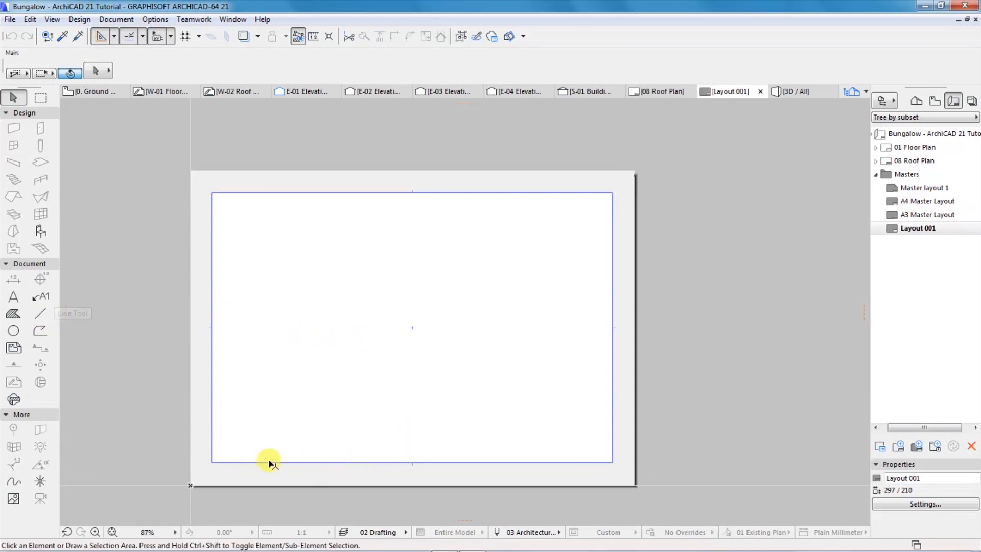
pyautogui.scroll(1, 262, 464)
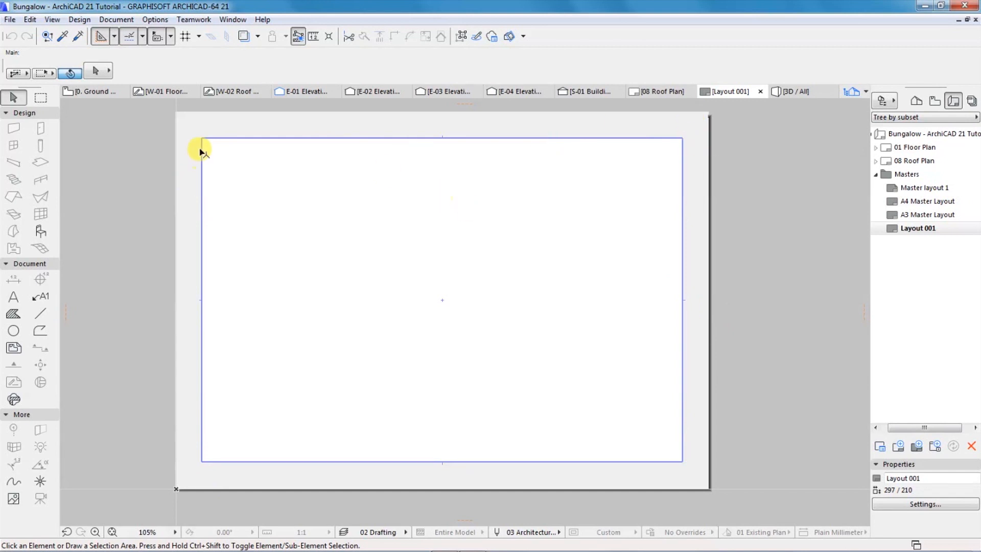
pyautogui.click(40, 316)
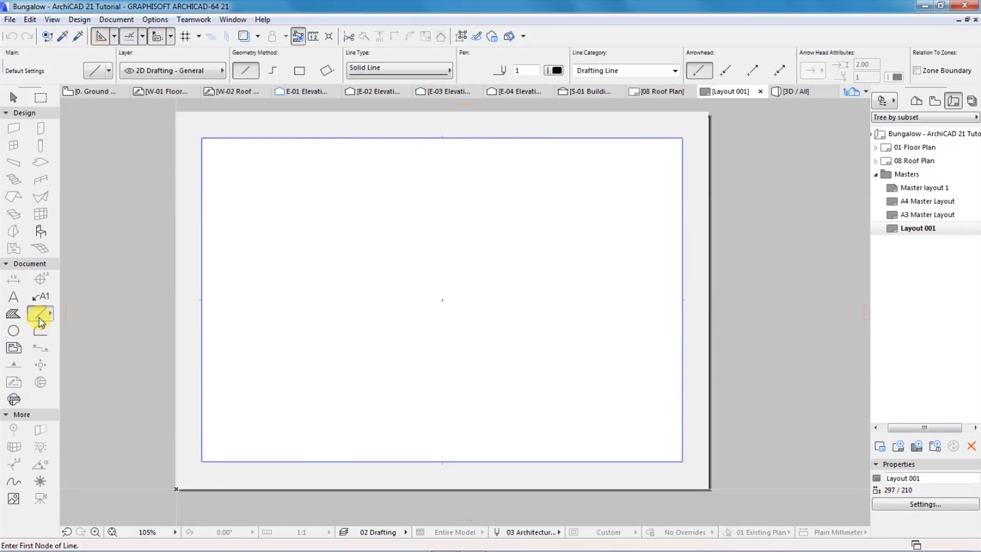
pyautogui.click(299, 72)
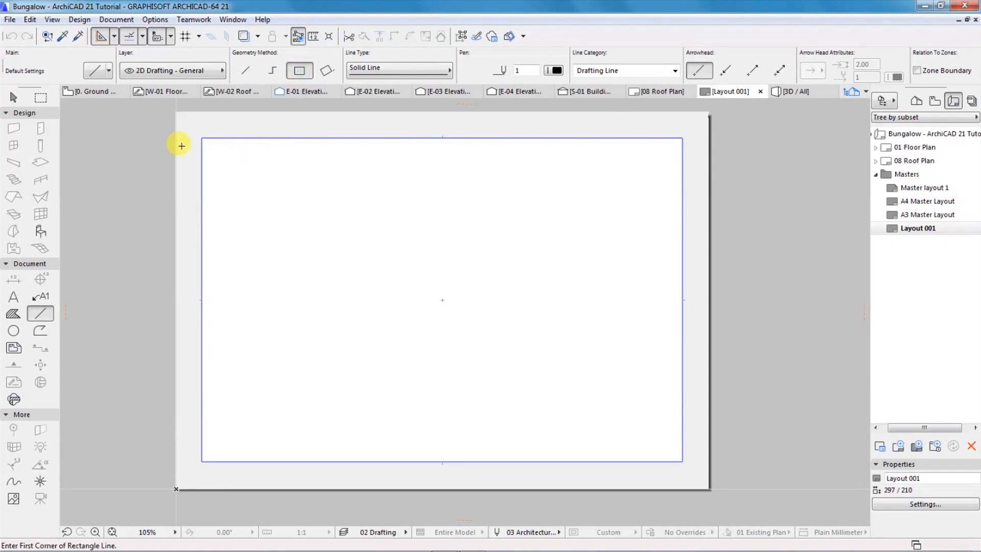
pyautogui.click(203, 139)
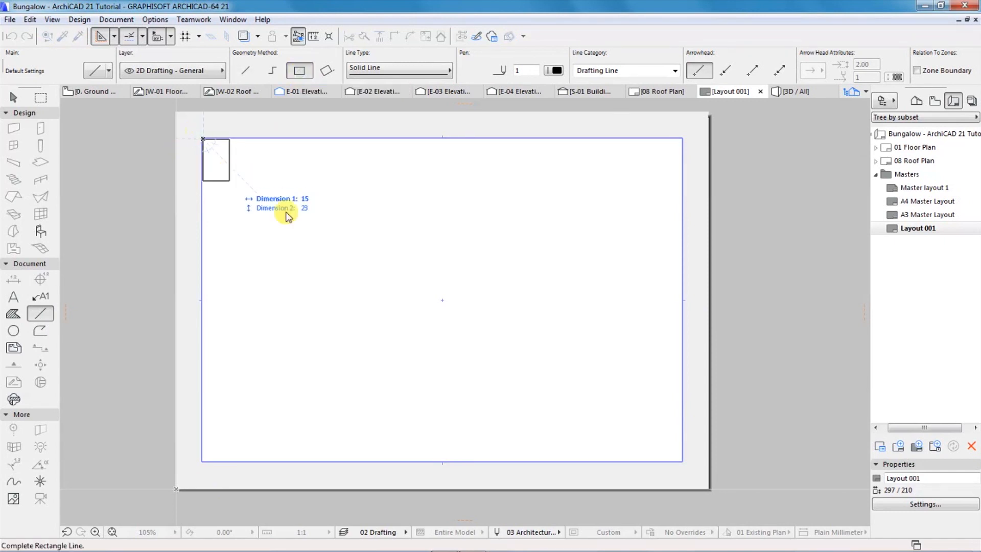
pyautogui.click(682, 462)
# Step: Draw a horizontal single line about 267 mm long across the border, just above its lower edge, to form a title strip
pyautogui.click(245, 70)
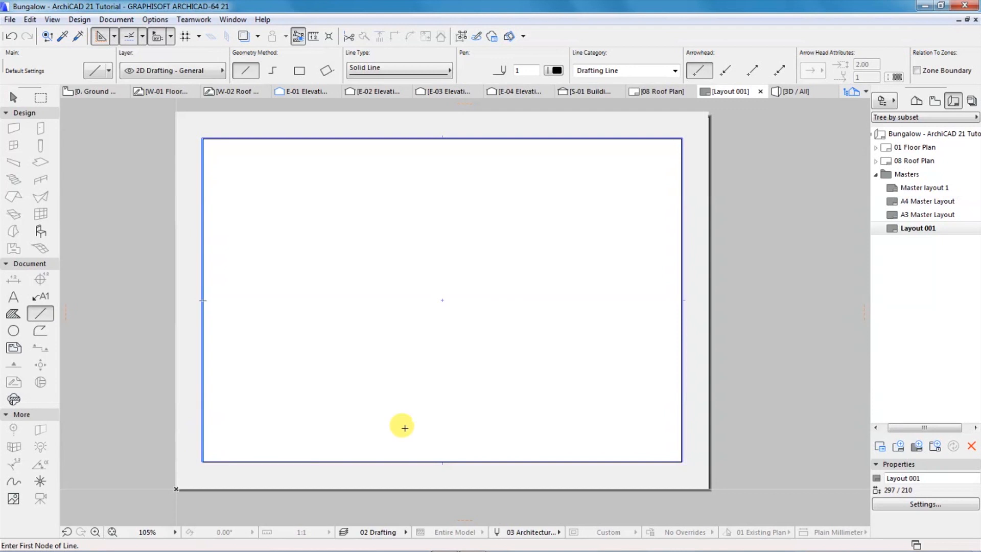
pyautogui.scroll(1, 652, 480)
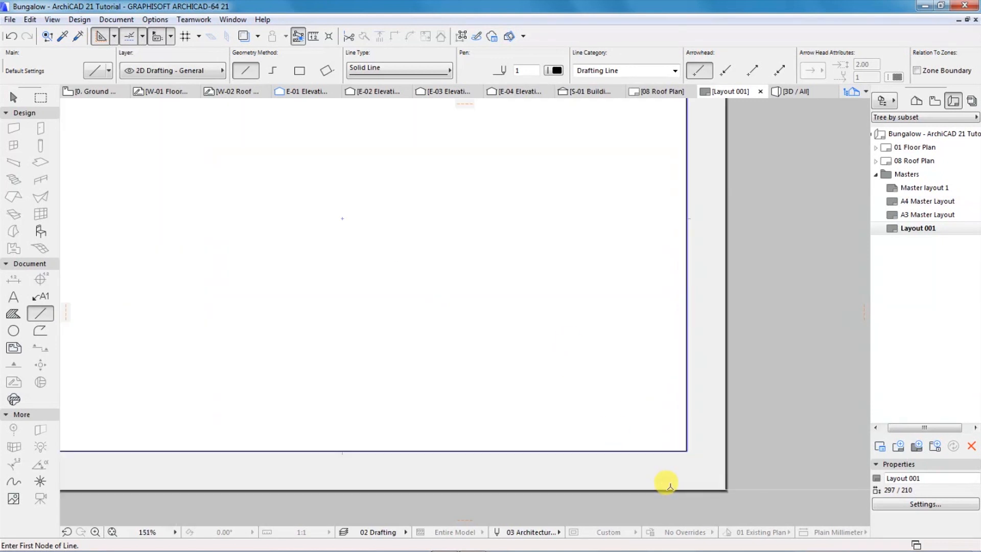
pyautogui.scroll(-2, 538, 370)
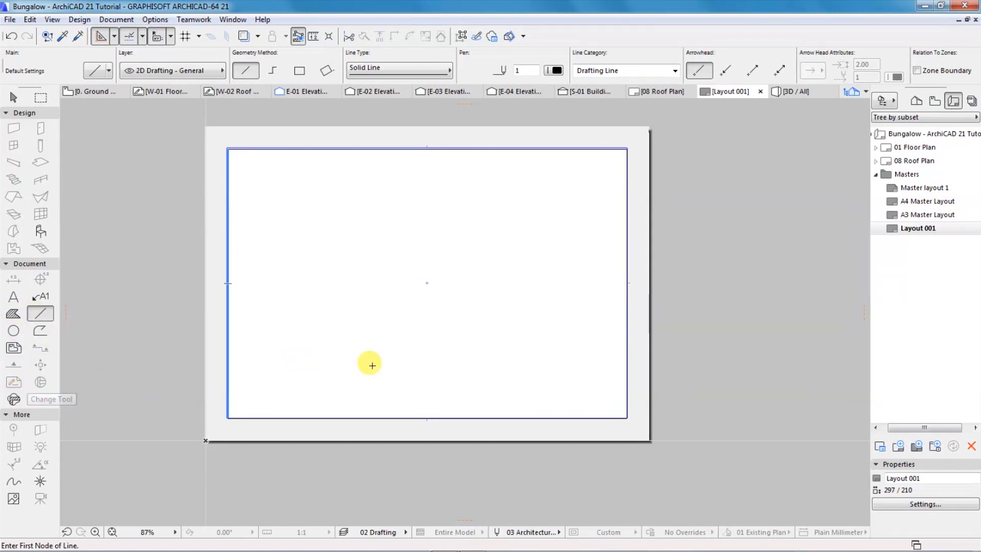
pyautogui.scroll(4, 358, 389)
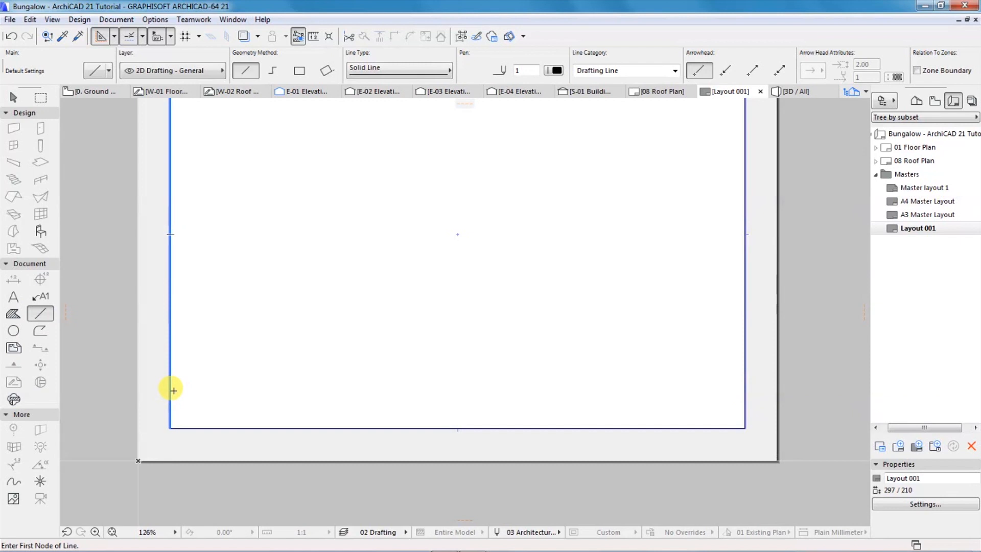
pyautogui.click(170, 379)
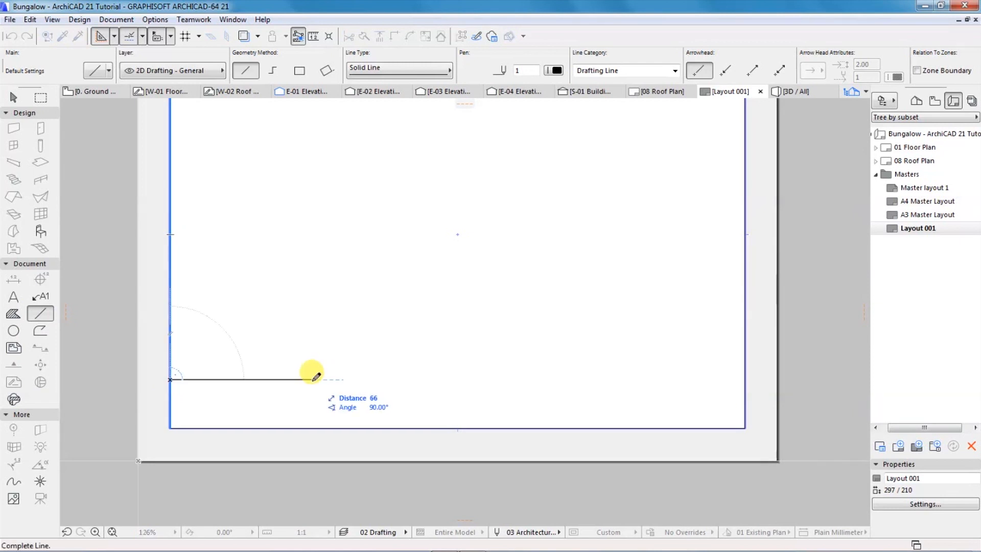
pyautogui.scroll(-4, 264, 377)
pyautogui.scroll(4, 601, 373)
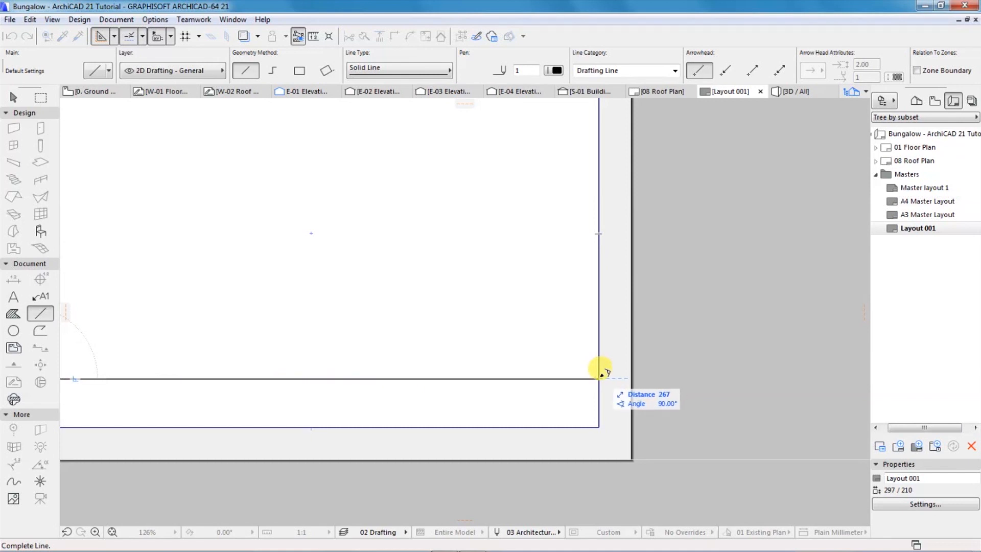
pyautogui.click(600, 378)
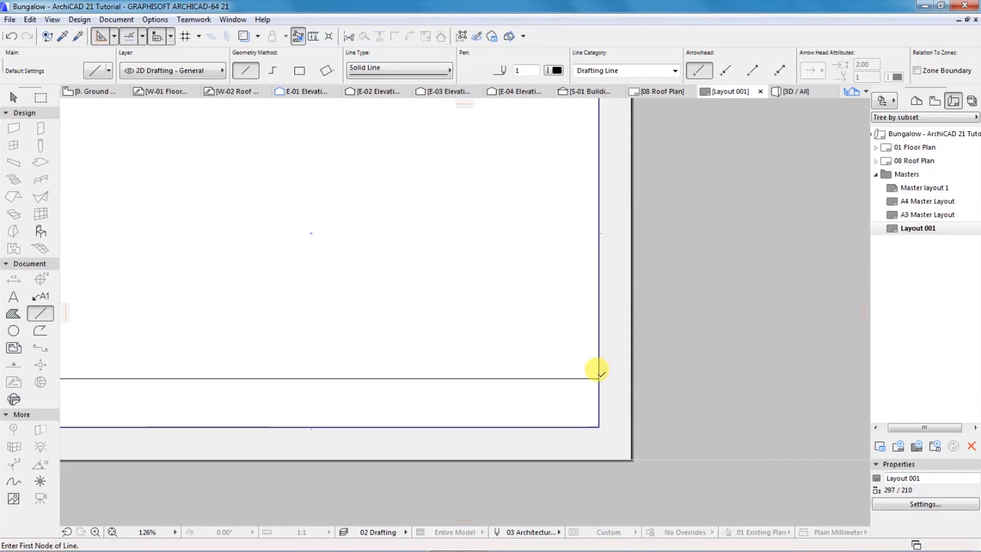
# Step: Start a flexible-width text block at the left end of the title strip
pyautogui.scroll(-2, 611, 408)
pyautogui.scroll(-4, 611, 410)
pyautogui.scroll(4, 608, 409)
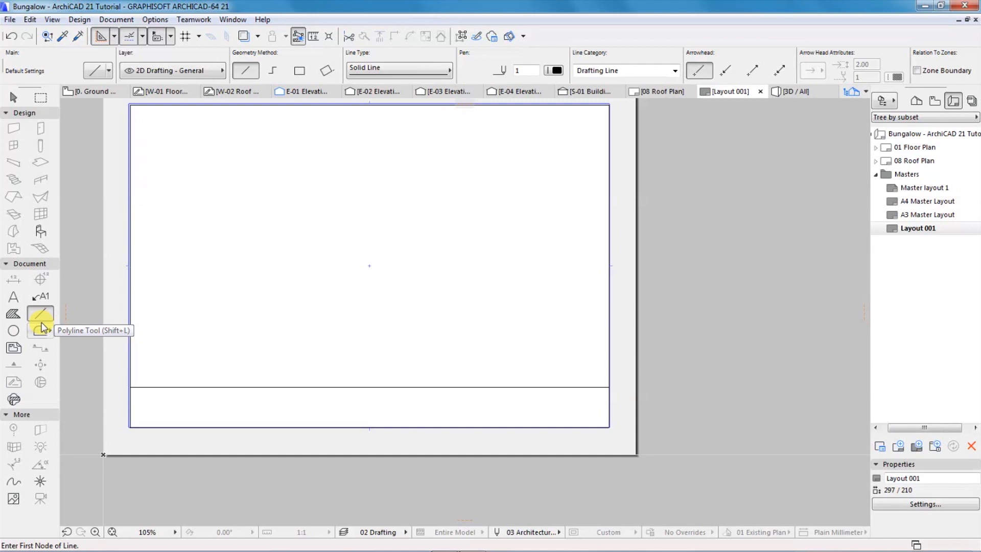
pyautogui.click(14, 299)
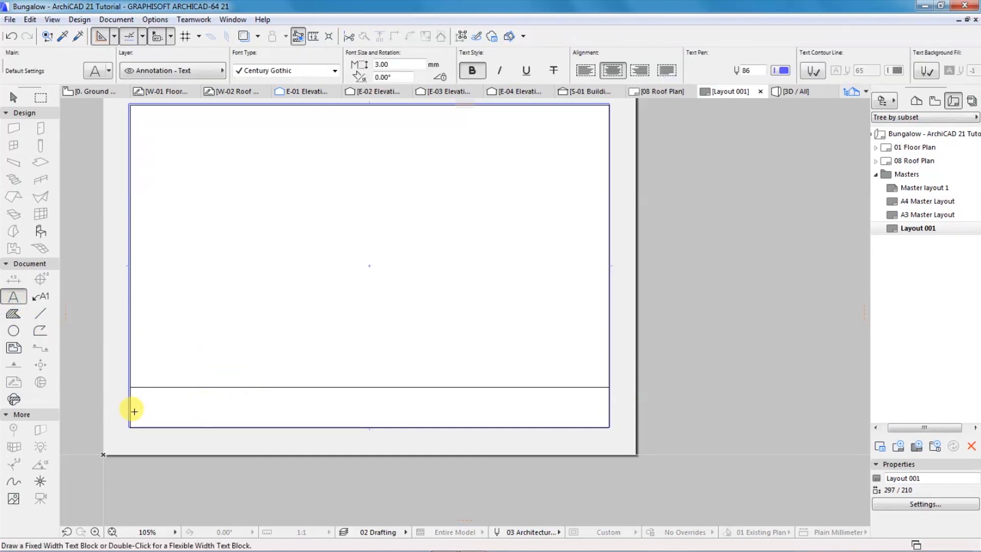
pyautogui.scroll(3, 118, 411)
pyautogui.doubleClick(160, 404)
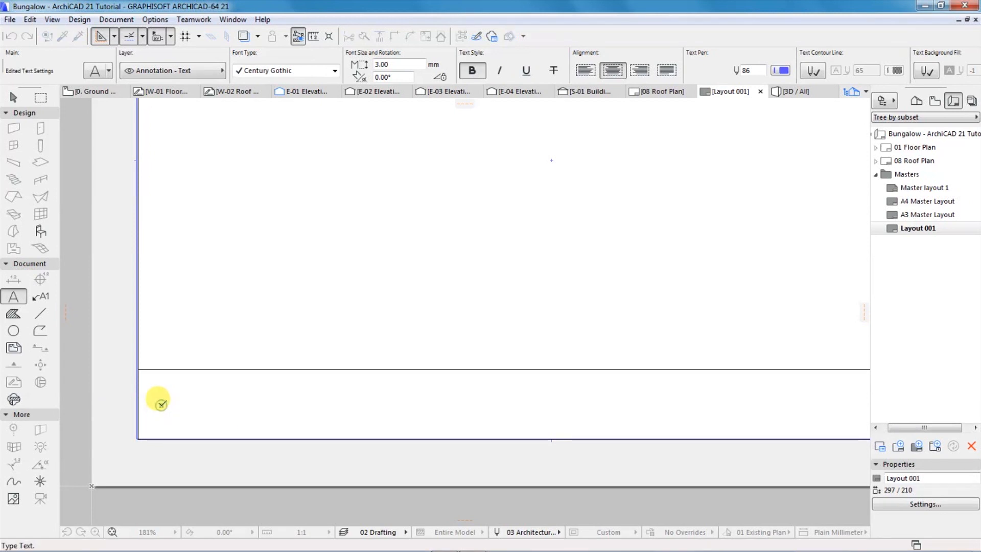
pyautogui.write('pro')
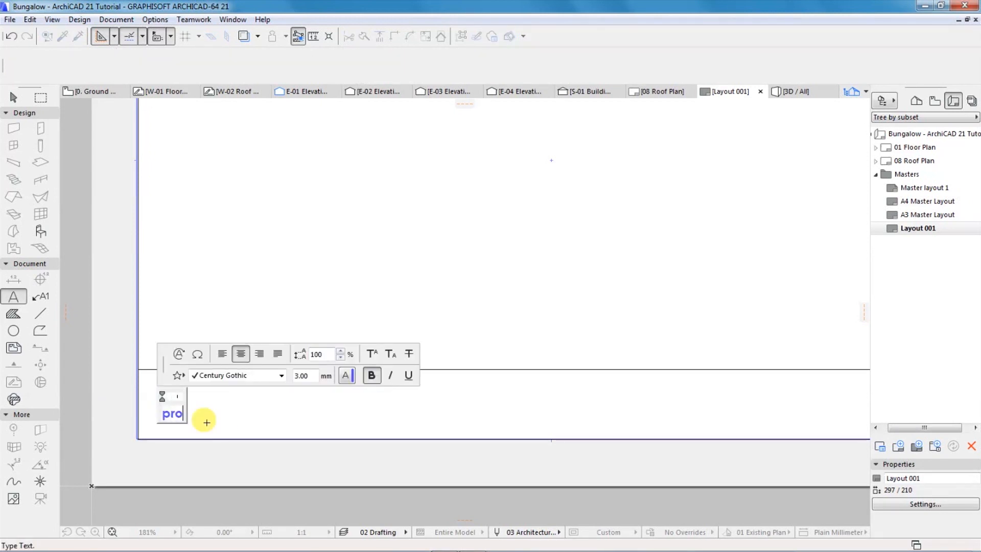
pyautogui.write('posed')
pyautogui.press('BackSpace')
pyautogui.press('BackSpace')
pyautogui.press('BackSpace')
pyautogui.press('BackSpace')
pyautogui.press('BackSpace')
pyautogui.press('BackSpace')
pyautogui.press('BackSpace')
pyautogui.press('BackSpace')
pyautogui.press('BackSpace')
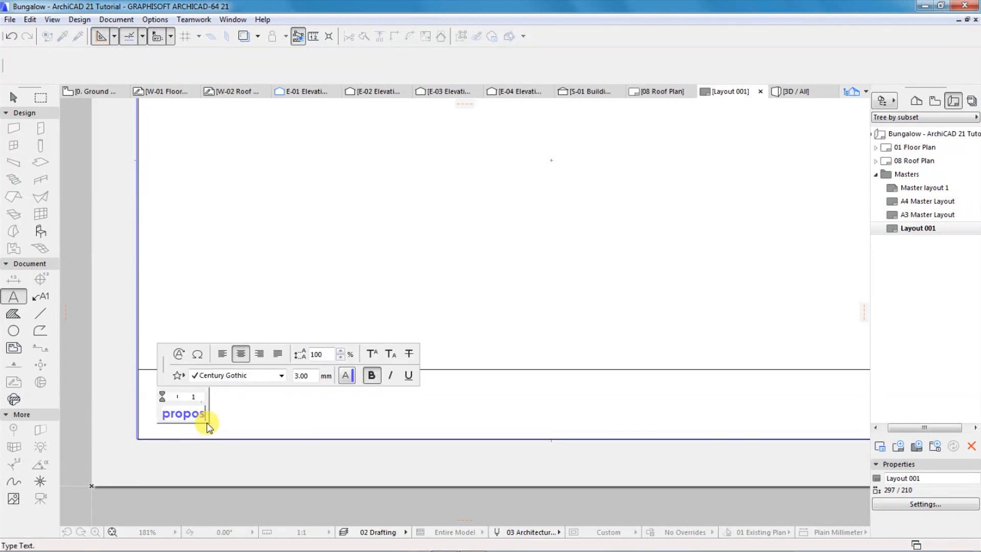
# Step: Enter PROPOSED RESIDENTIAL HOUSE as the text block's content and finish it
pyautogui.write('PROPOSED')
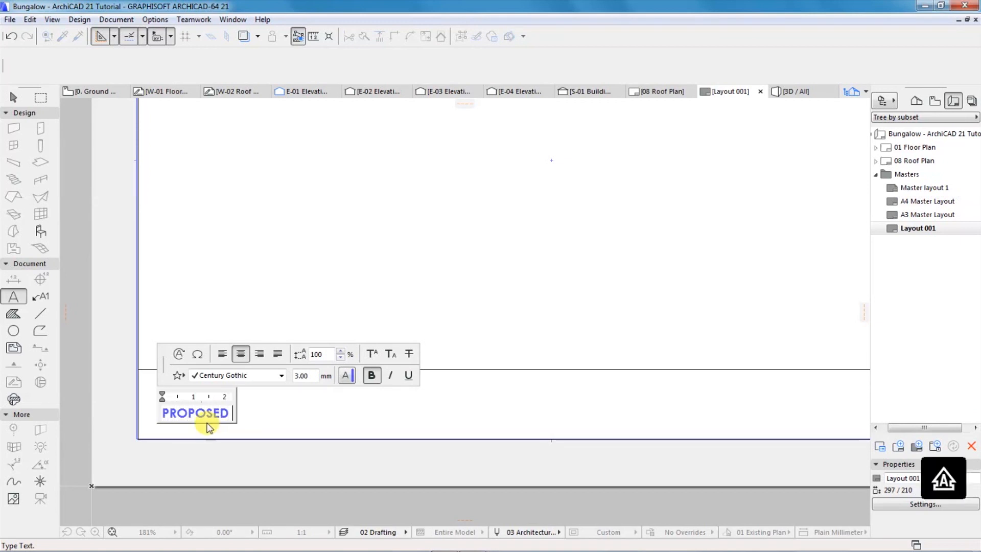
pyautogui.write(' RESIDEN')
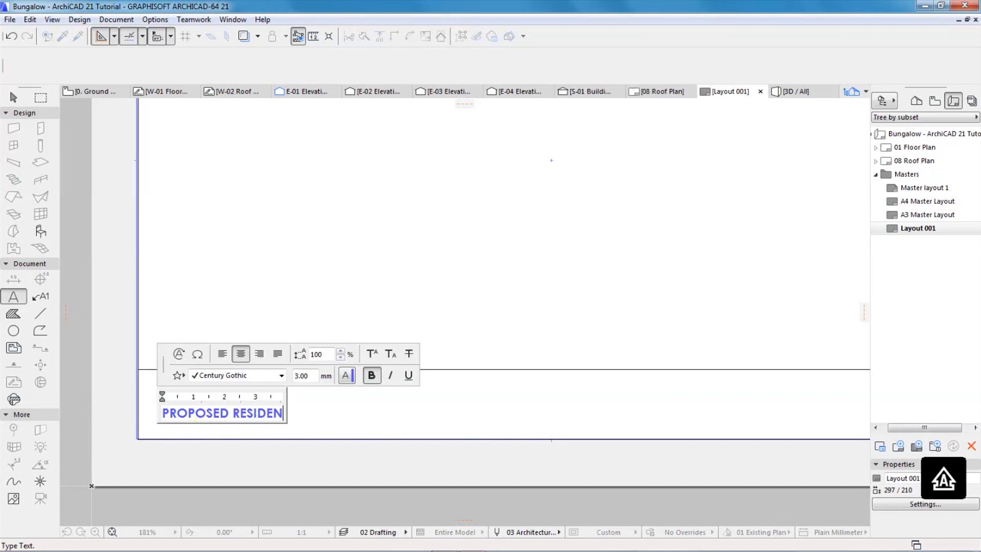
pyautogui.write('TIAL ')
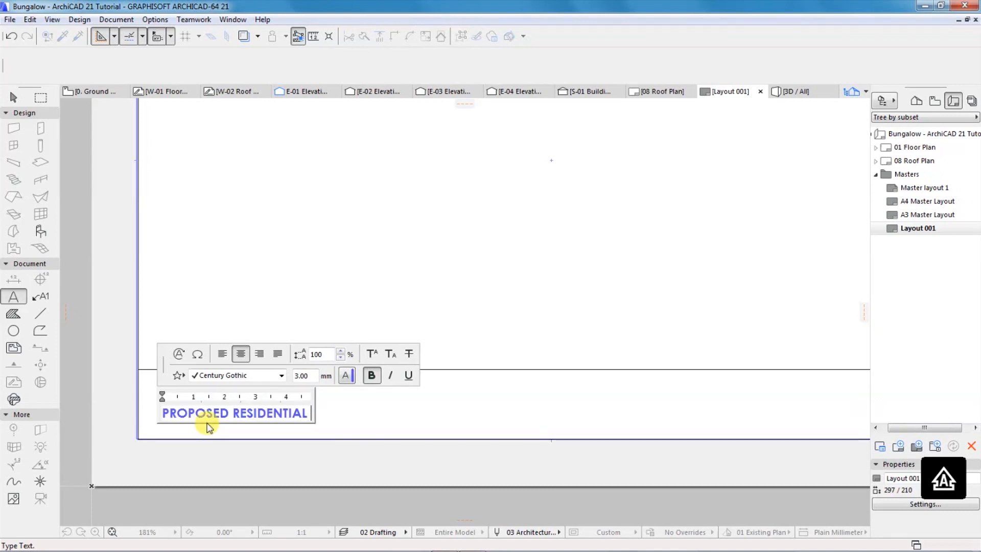
pyautogui.write('HOUSE')
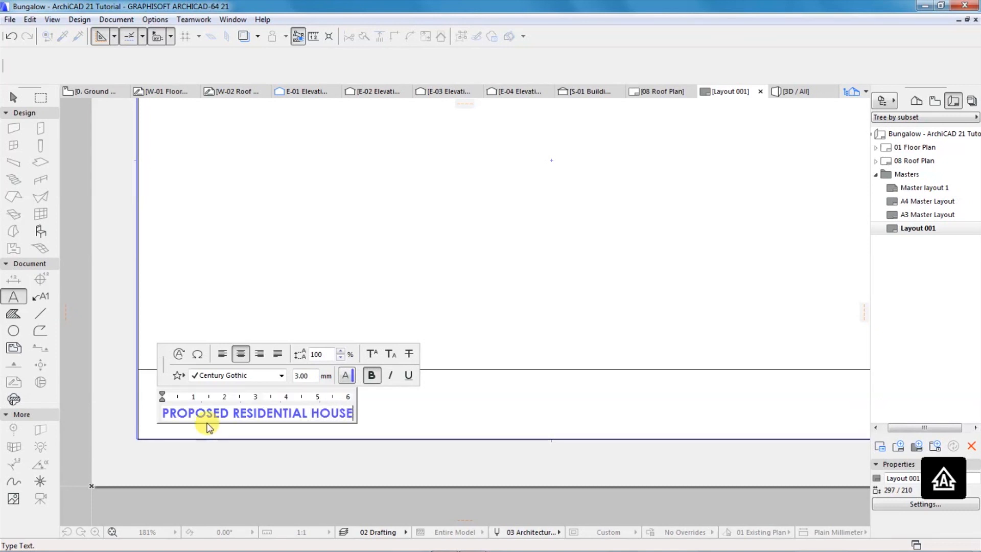
pyautogui.click(396, 409)
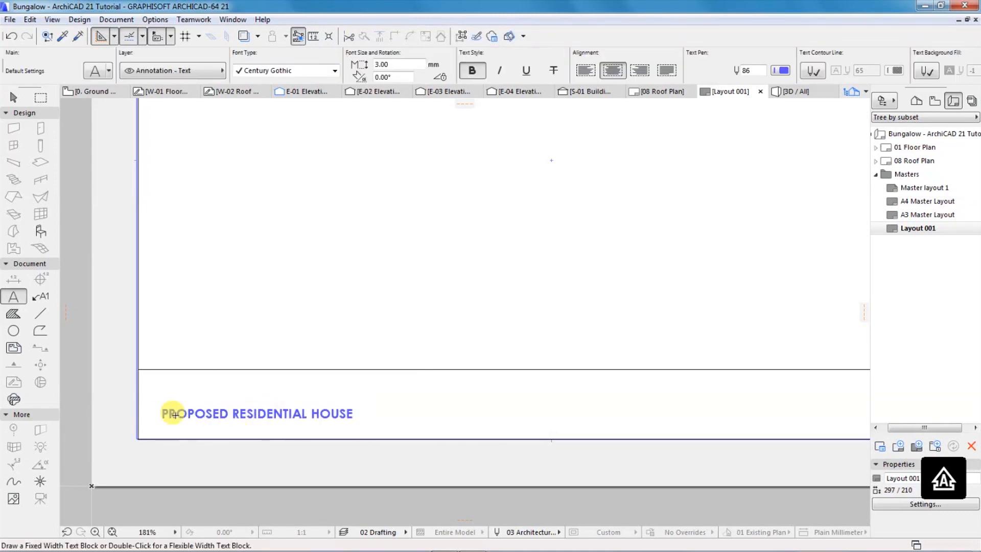
# Step: Add a flexible-width text block reading quantbuild.co.ke near the right end of the title strip
pyautogui.scroll(-2, 86, 412)
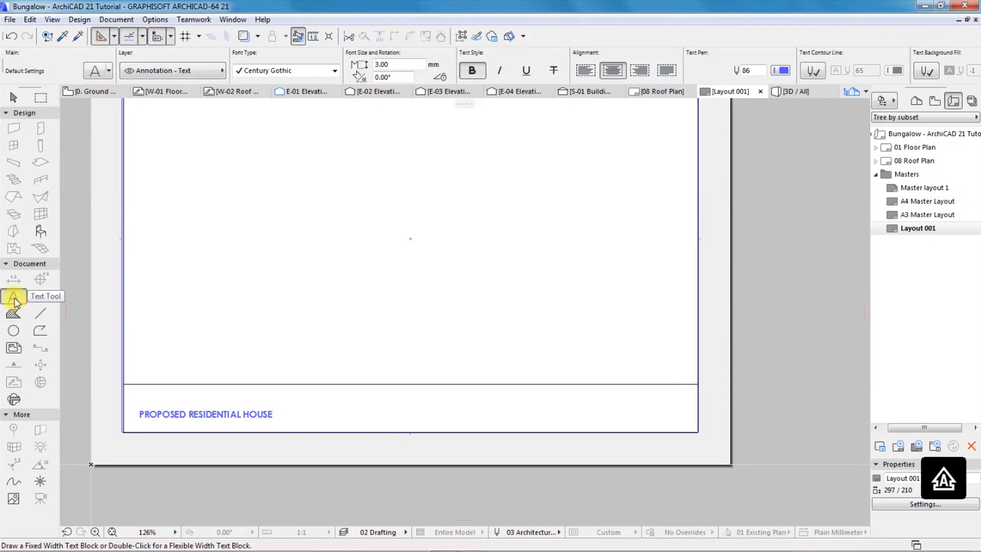
pyautogui.scroll(1, 592, 394)
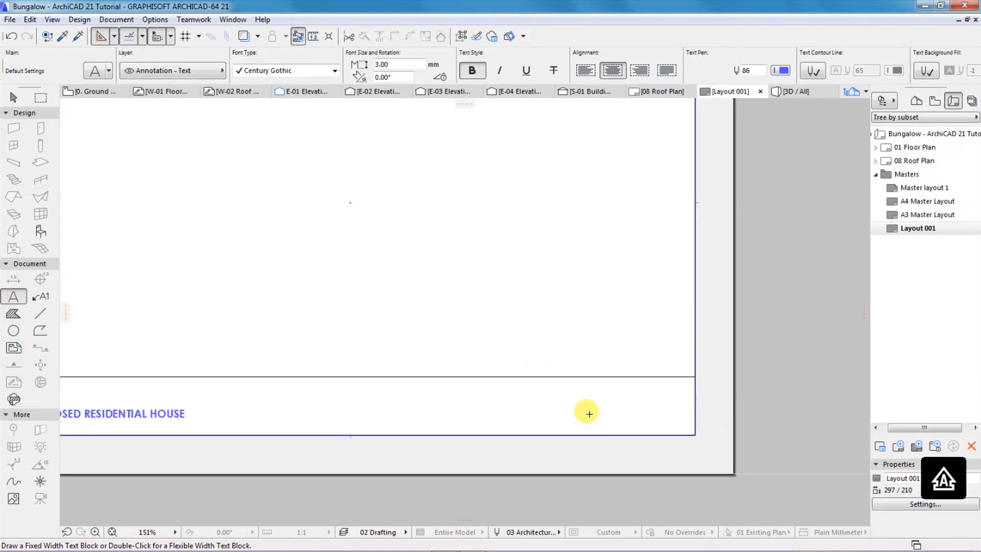
pyautogui.doubleClick(553, 404)
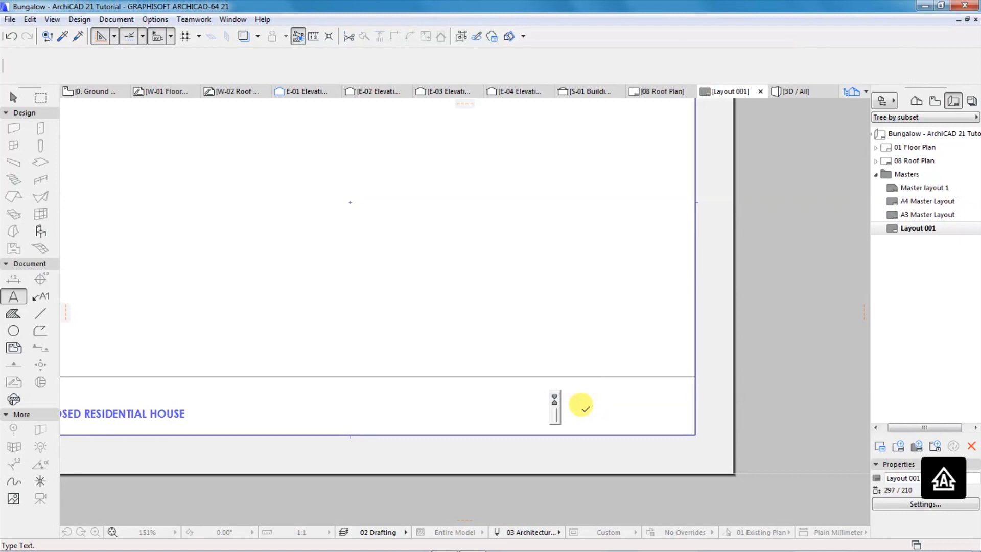
pyautogui.write('QU')
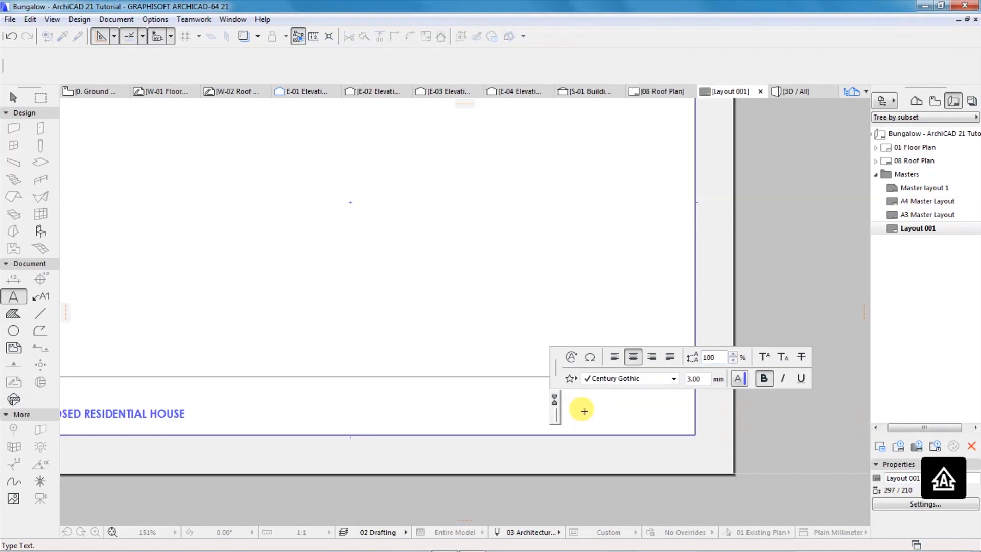
pyautogui.write('quantbuild.co.ke')
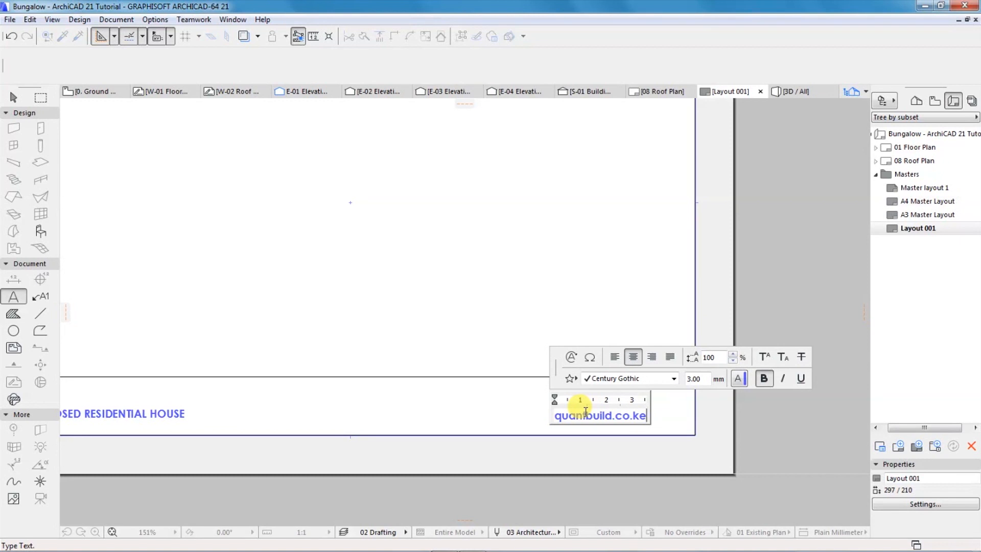
pyautogui.click(486, 415)
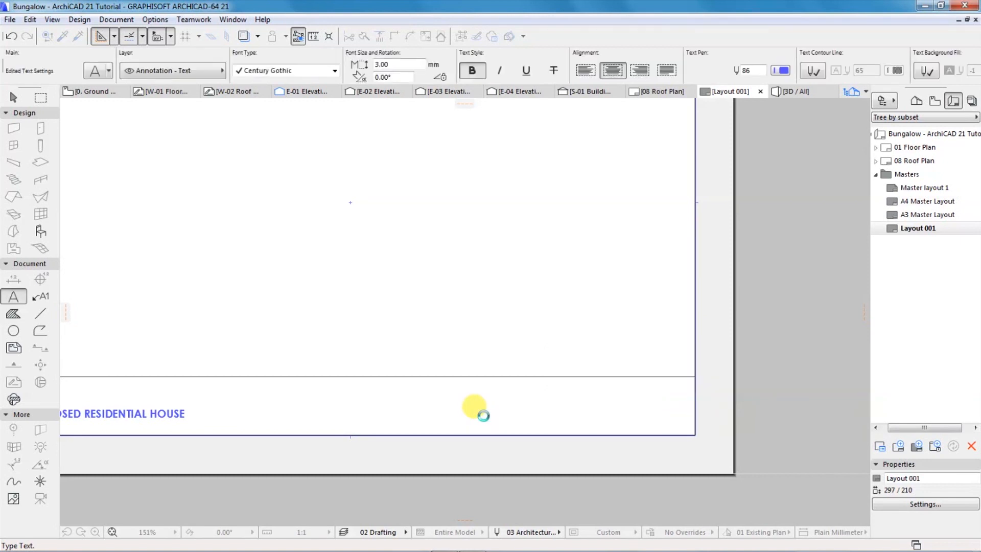
# Step: Draw a vertical divider line across the full height of the title strip, just left of the quantbuild.co.ke text
pyautogui.click(40, 317)
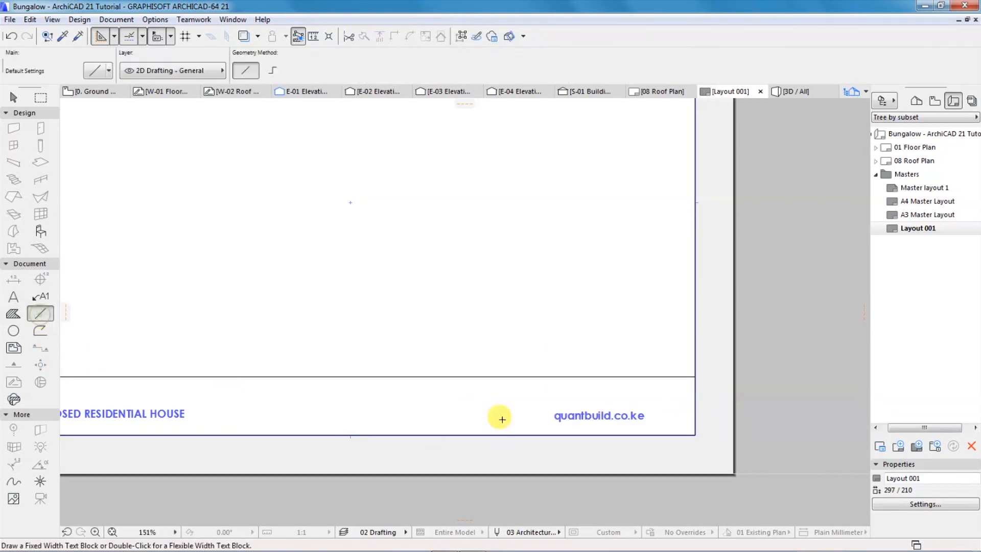
pyautogui.click(525, 377)
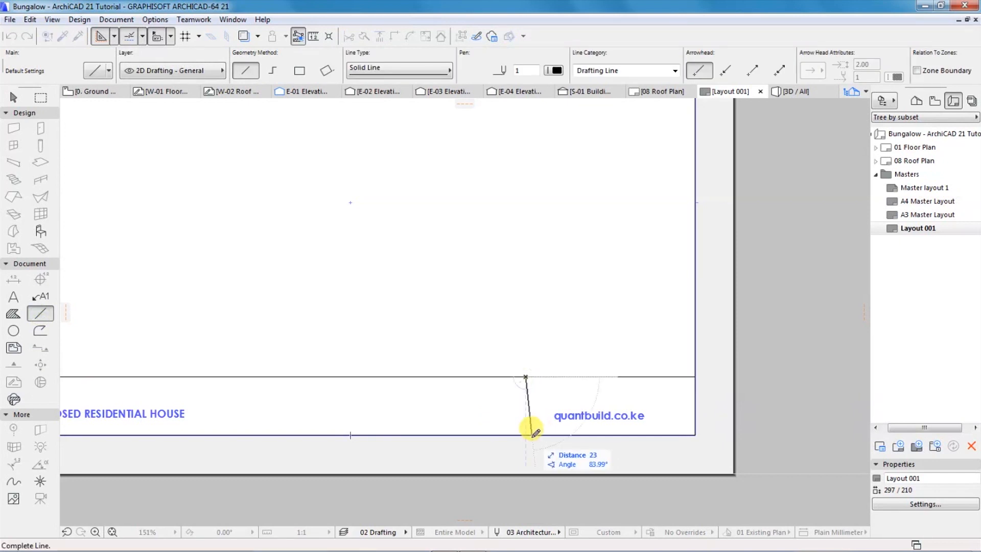
pyautogui.click(527, 434)
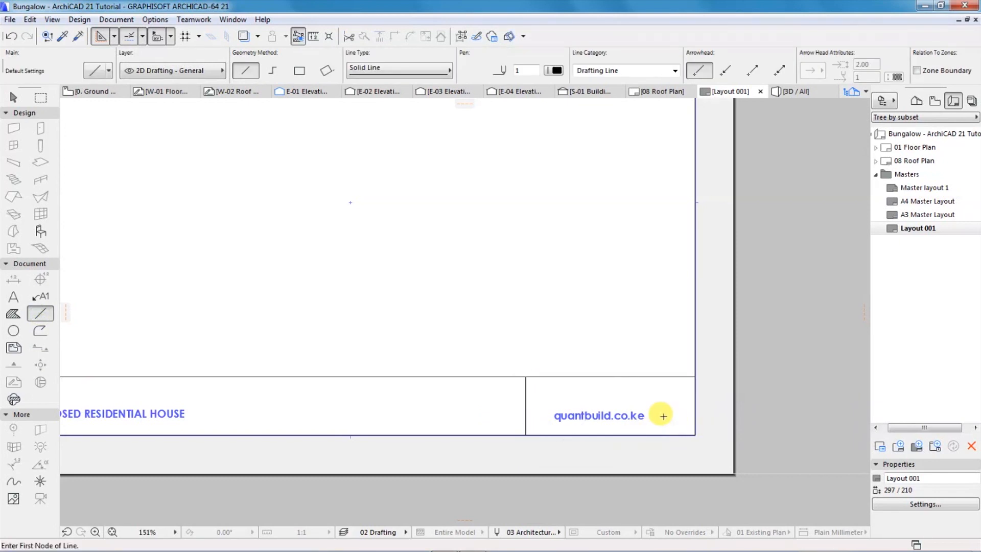
# Step: Move the title strip's upper line straight down to make the strip shallower, and trim the divider's end sticking out above it
pyautogui.scroll(-4, 664, 416)
pyautogui.scroll(3, 587, 414)
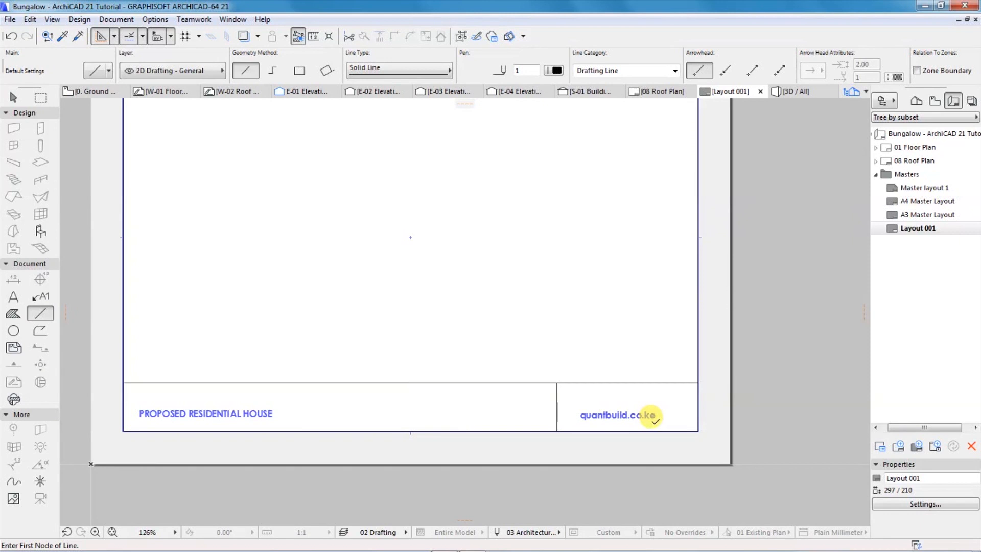
pyautogui.press('shift')
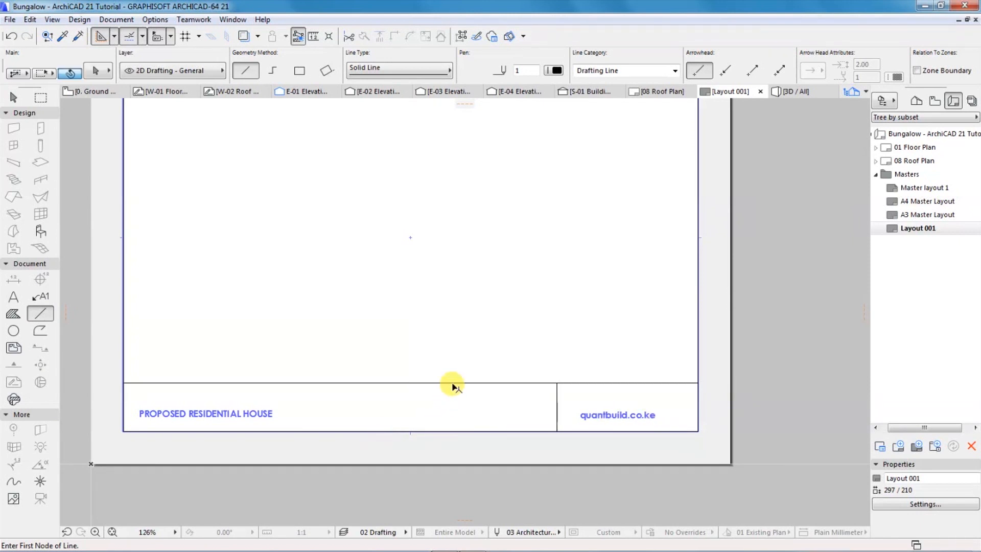
pyautogui.keyDown('shift'); pyautogui.click(453, 384); pyautogui.keyUp('shift')
pyautogui.hotkey('ctrl', 'd')
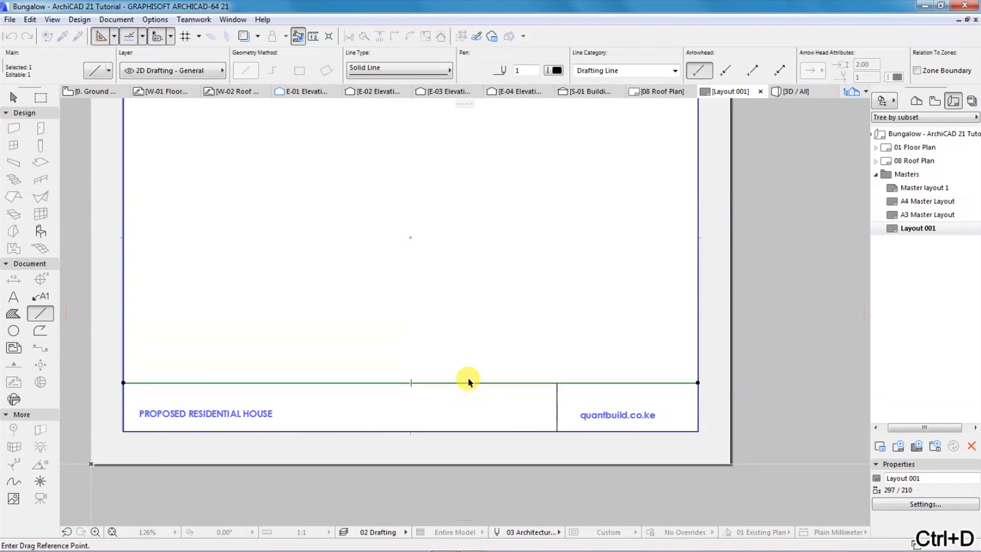
pyautogui.click(469, 383)
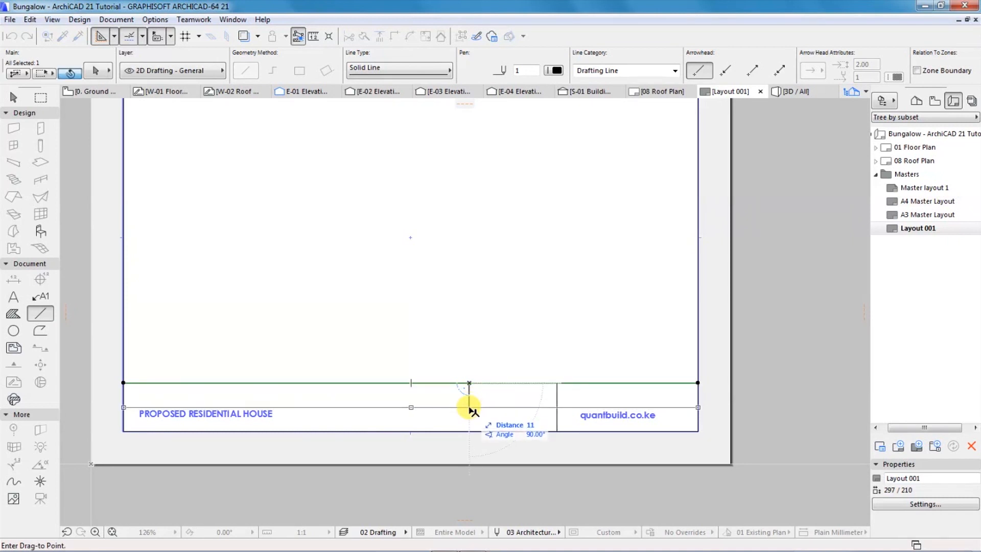
pyautogui.click(469, 412)
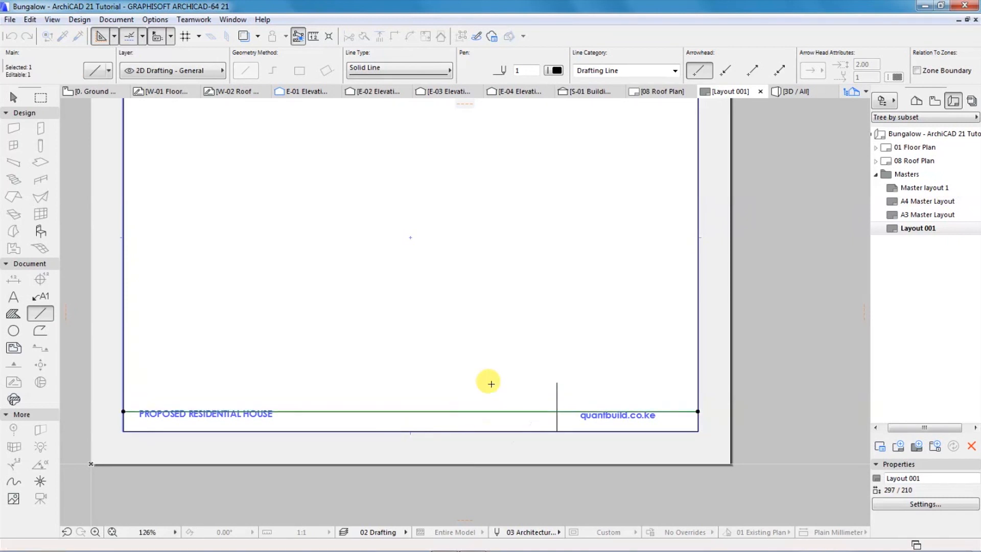
pyautogui.press('Escape')
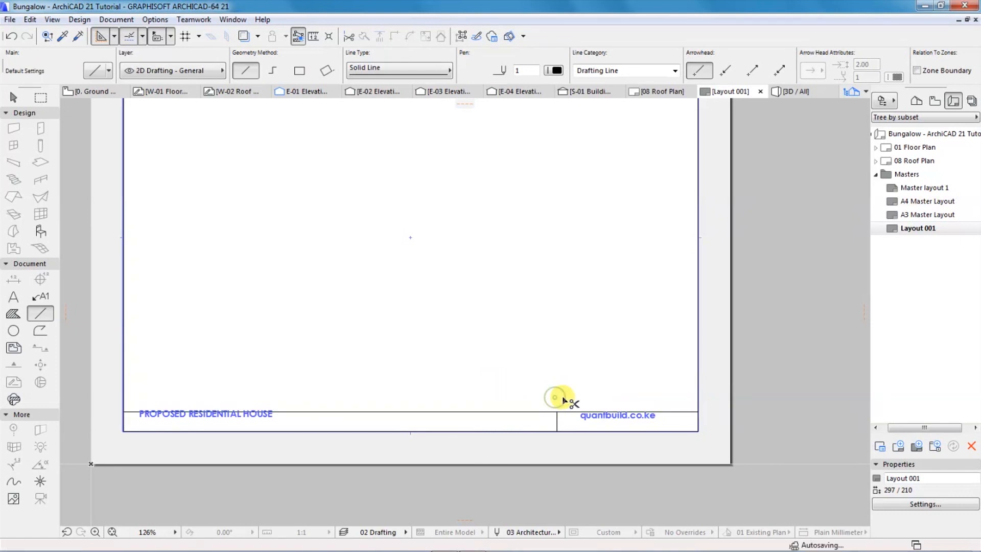
# Step: Move the PROPOSED RESIDENTIAL HOUSE text down so it fits between the lines of the narrowed title strip
pyautogui.scroll(3, 228, 419)
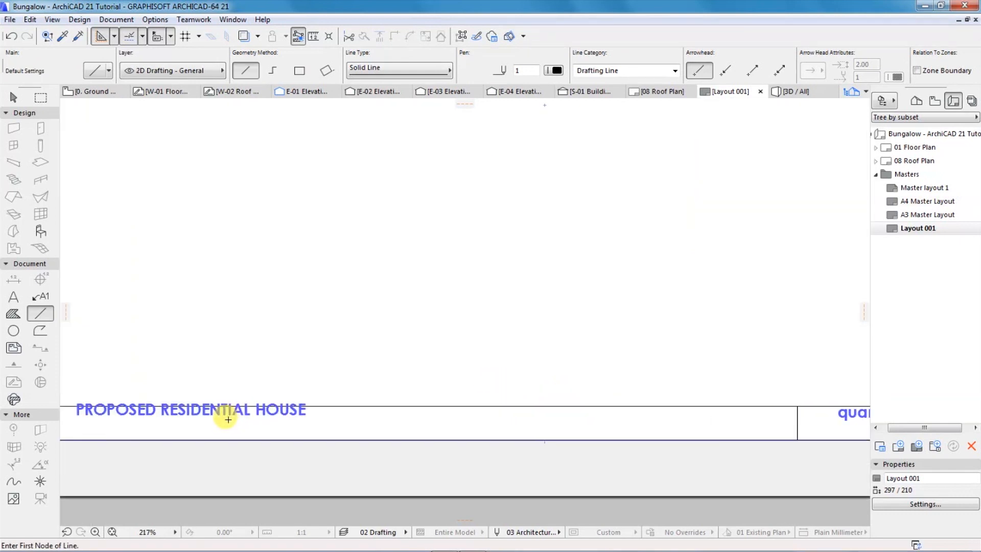
pyautogui.keyDown('shift'); pyautogui.click(258, 416); pyautogui.keyUp('shift')
pyautogui.hotkey('ctrl', 'd')
pyautogui.click(266, 415)
pyautogui.click(267, 425)
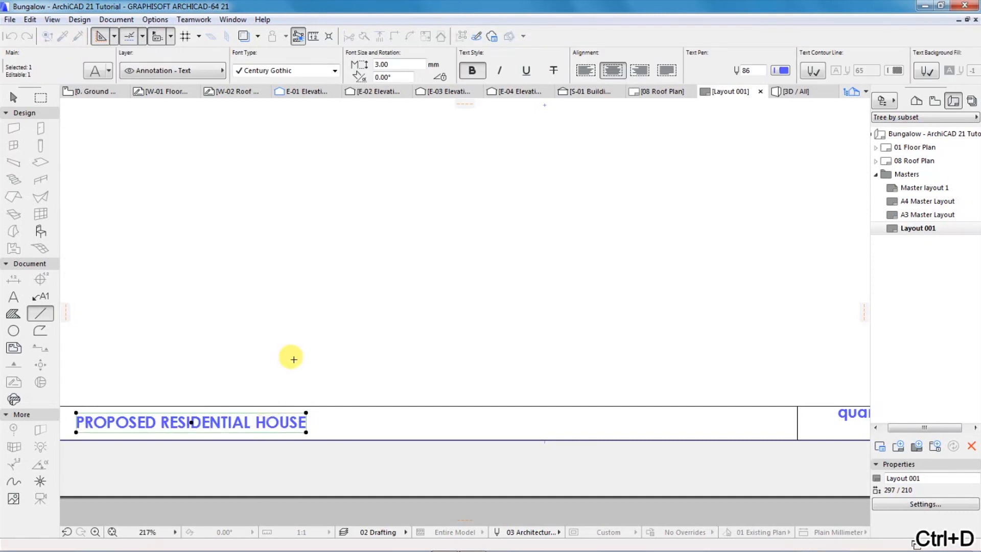
pyautogui.press('Escape')
# Step: Move the quantbuild.co.ke text down so it sits inside its cell of the title strip
pyautogui.scroll(-3, 685, 406)
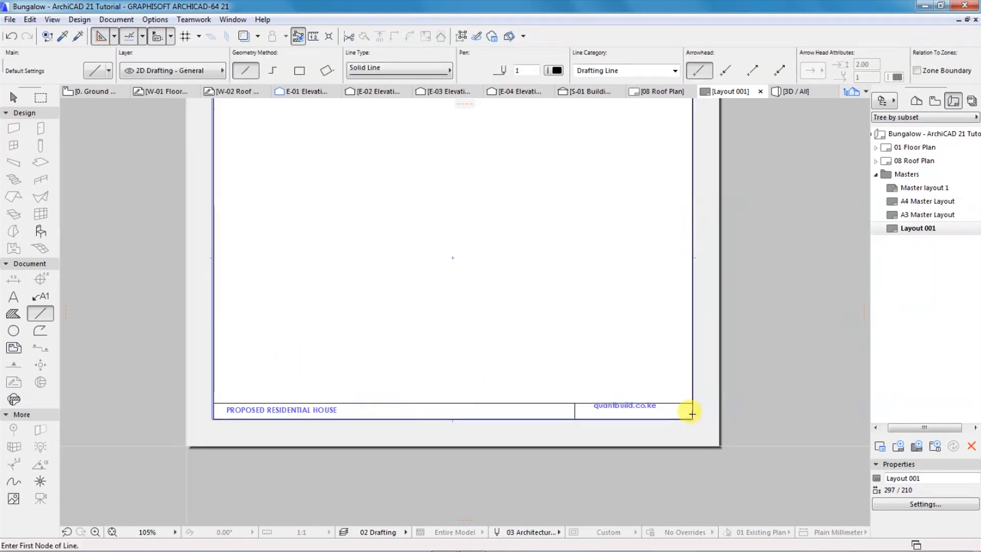
pyautogui.scroll(4, 642, 410)
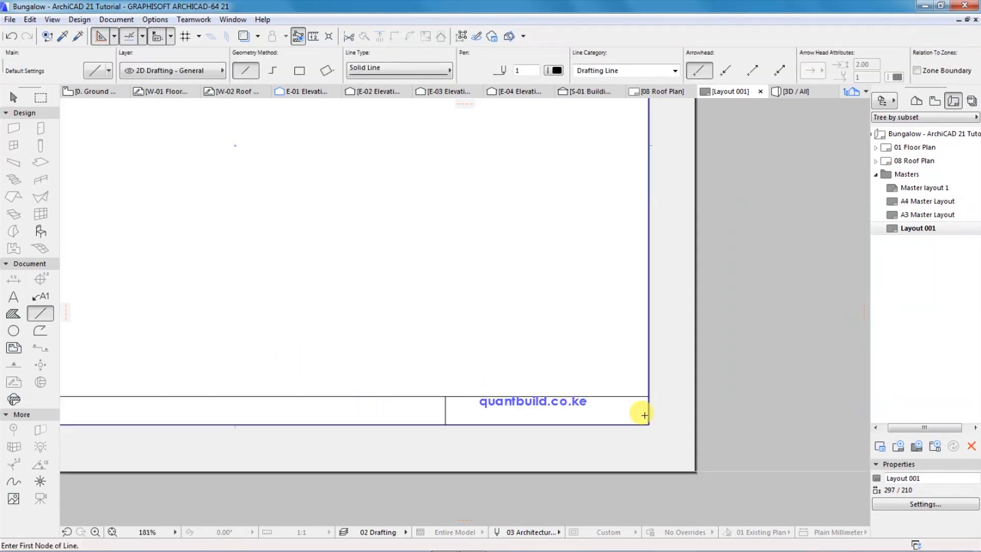
pyautogui.keyDown('shift'); pyautogui.click(539, 403); pyautogui.keyUp('shift')
pyautogui.hotkey('ctrl', 'd')
pyautogui.click(508, 399)
pyautogui.click(510, 413)
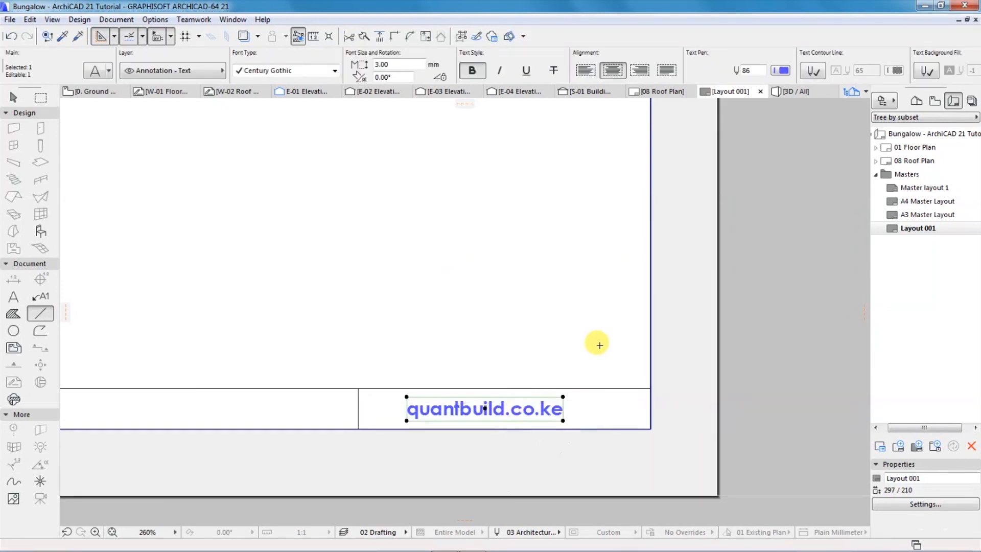
pyautogui.press('Escape')
# Step: Open the E-01 elevation and view the whole drawing with its level marks and labels
pyautogui.scroll(-2, 583, 438)
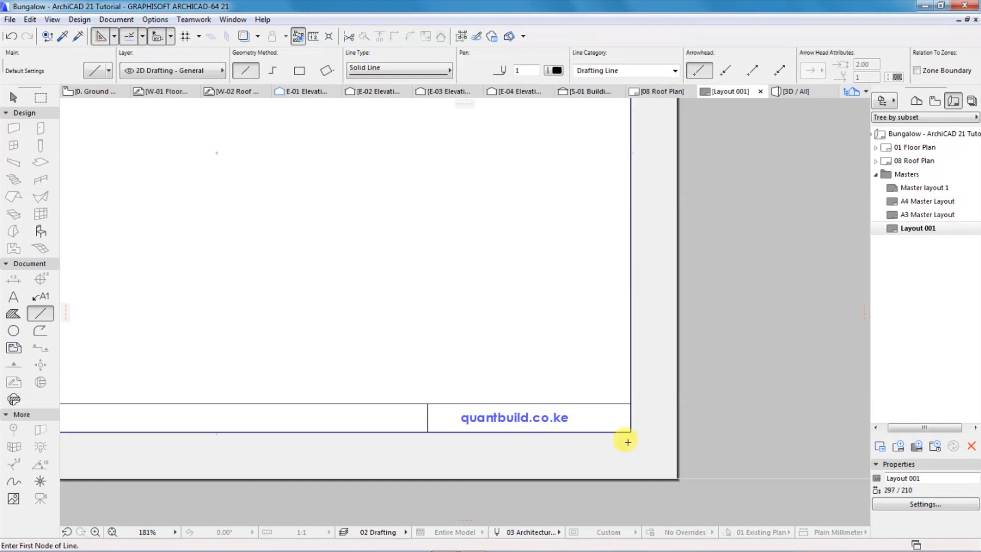
pyautogui.scroll(-1, 635, 447)
pyautogui.scroll(-2, 636, 446)
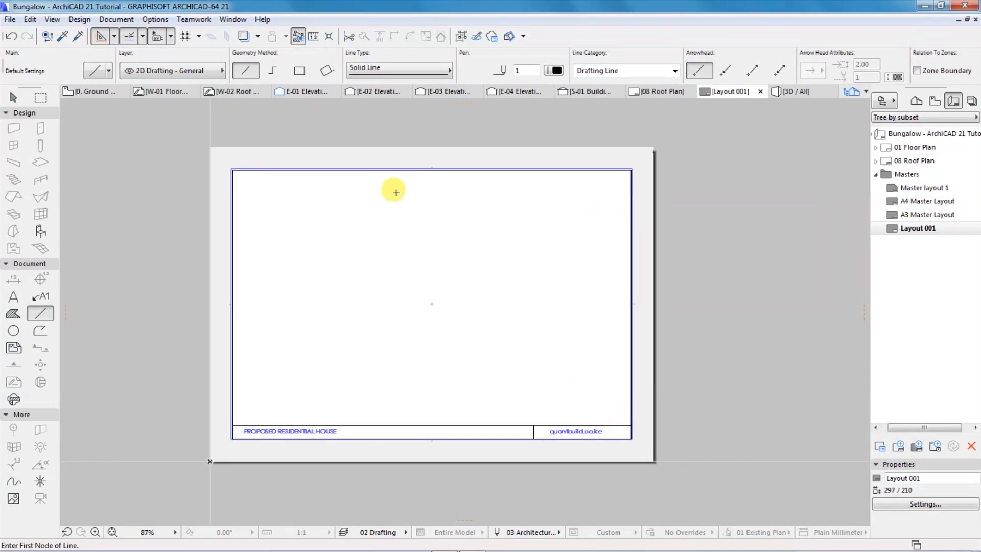
pyautogui.click(297, 90)
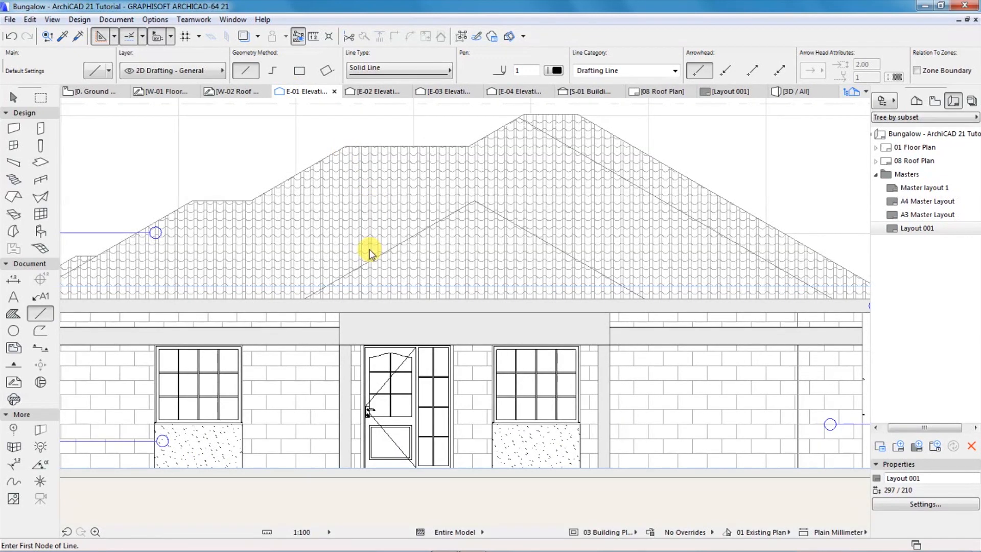
pyautogui.scroll(-10, 414, 334)
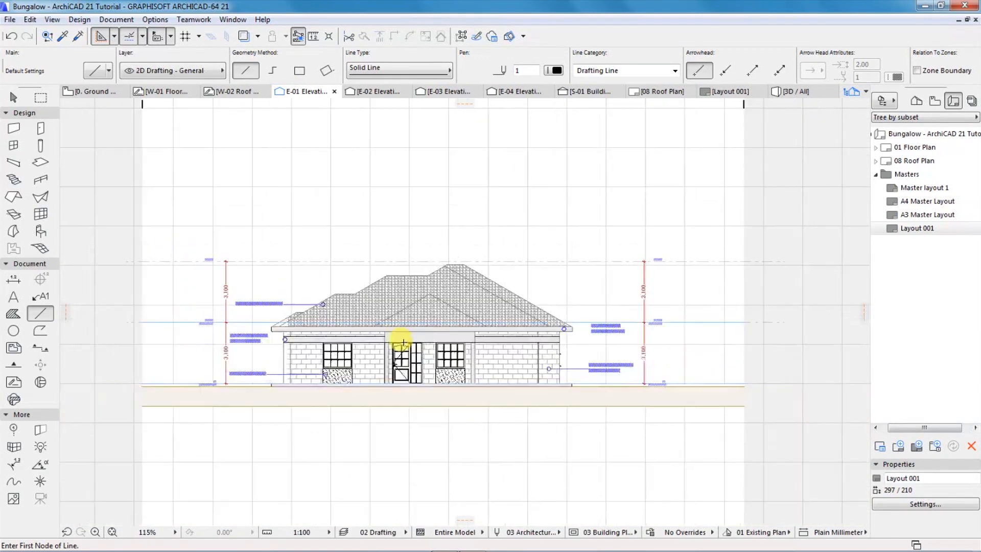
pyautogui.scroll(3, 450, 335)
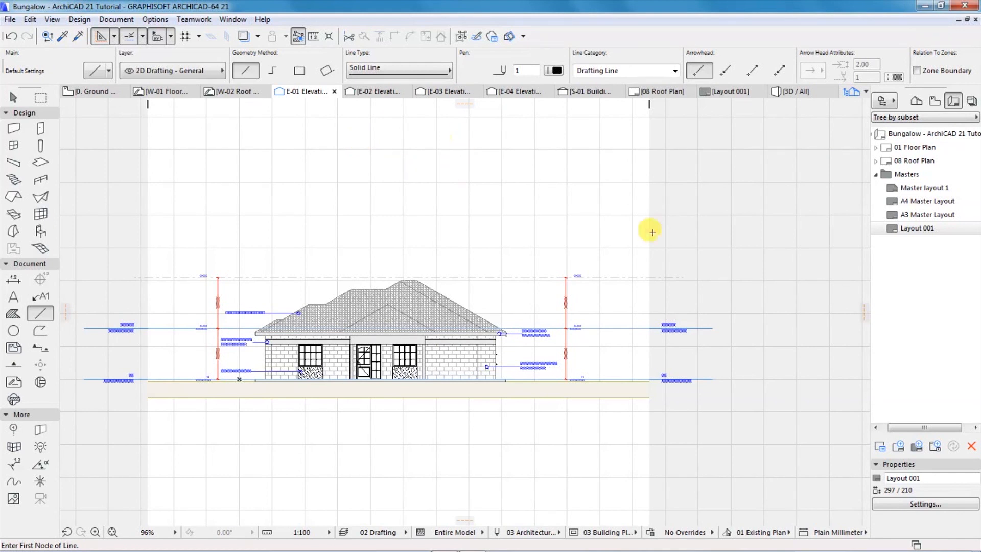
# Step: Create a new layout named Elevation 01 based on the Layout 001 master layout
pyautogui.click(899, 446)
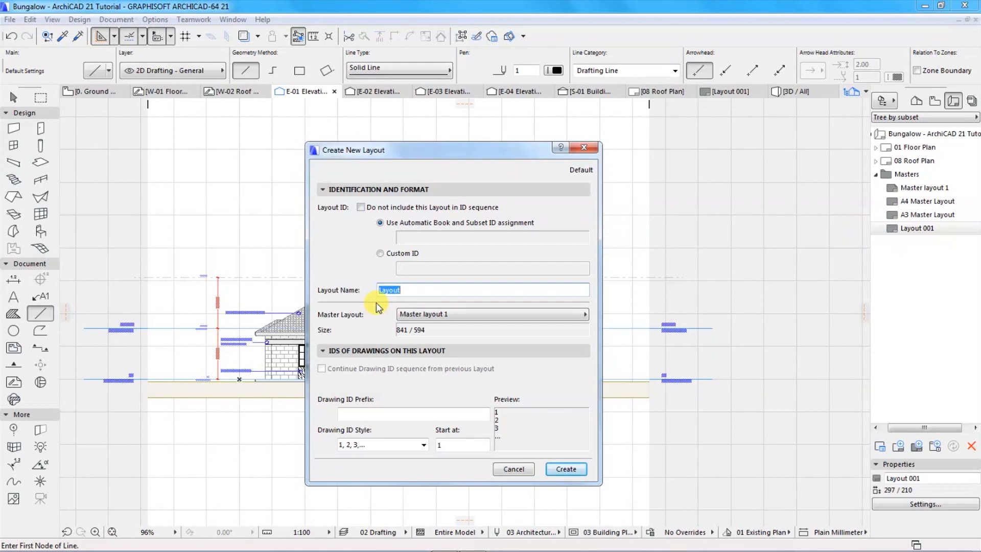
pyautogui.write('El')
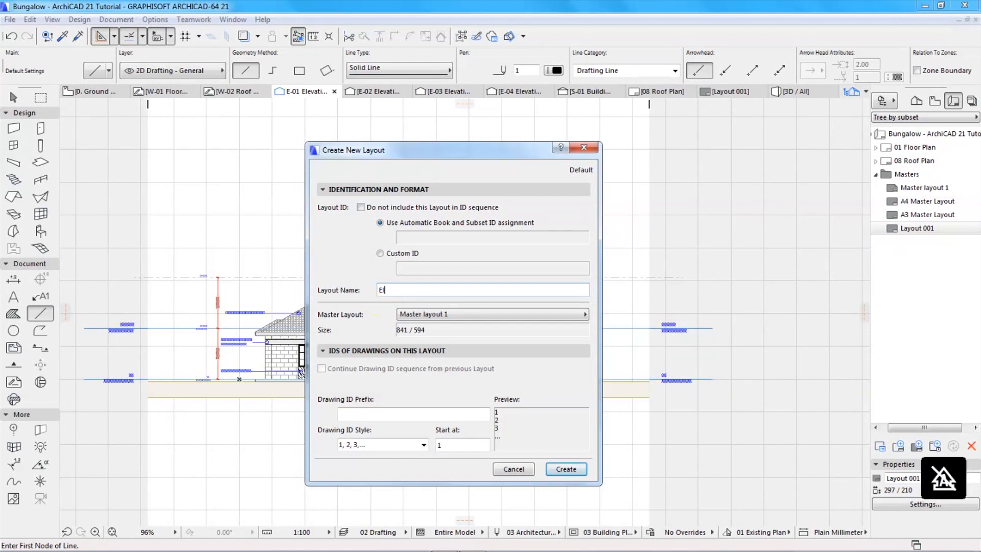
pyautogui.write('evation 01')
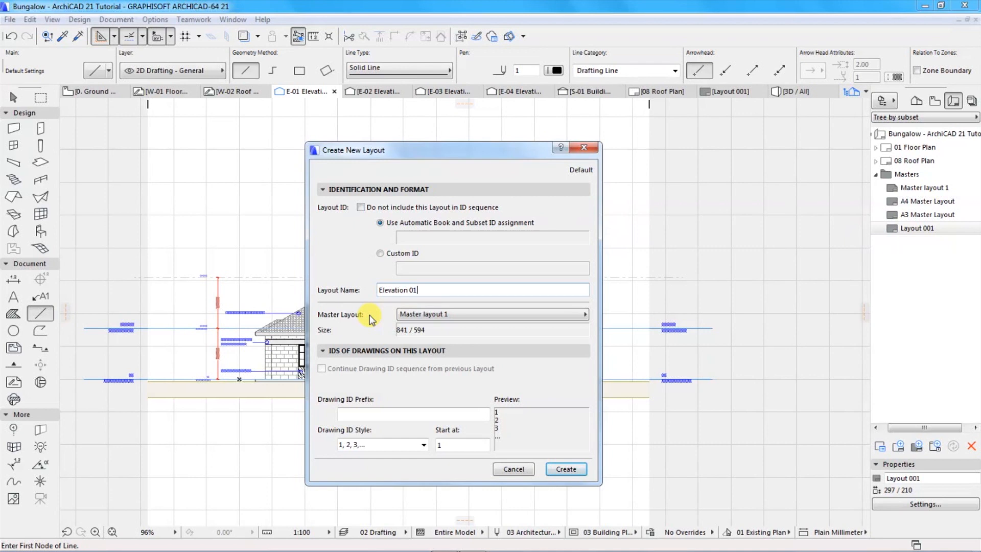
pyautogui.click(437, 314)
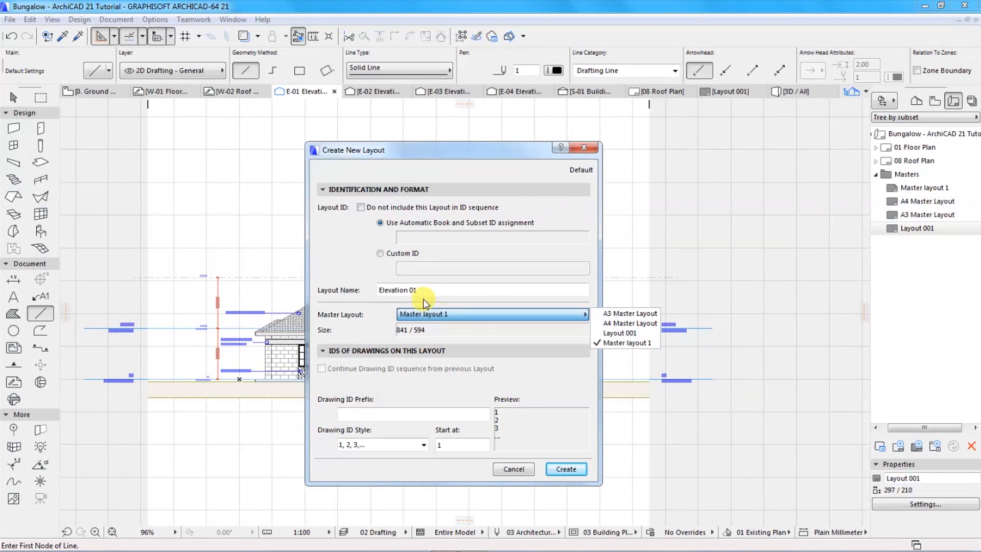
pyautogui.click(373, 304)
pyautogui.click(418, 316)
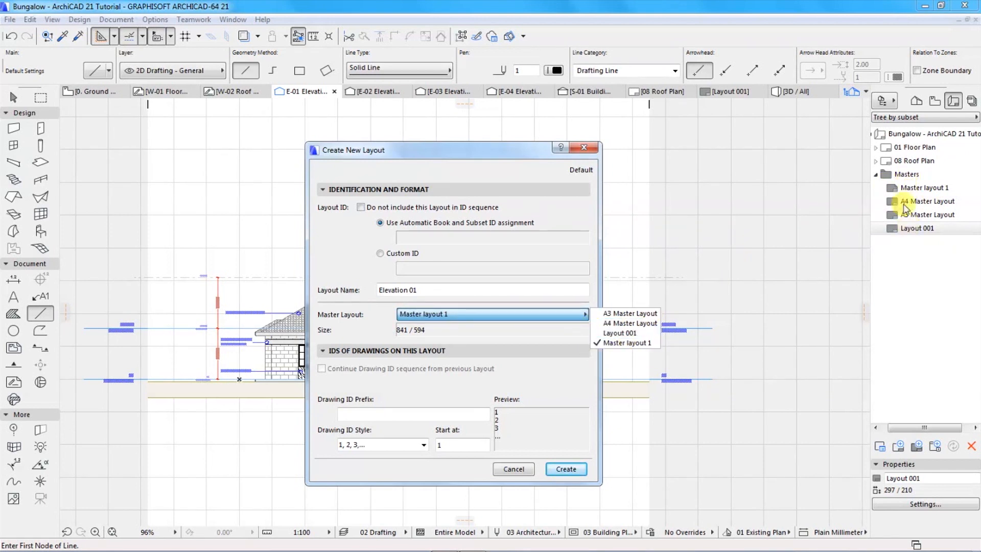
pyautogui.click(609, 332)
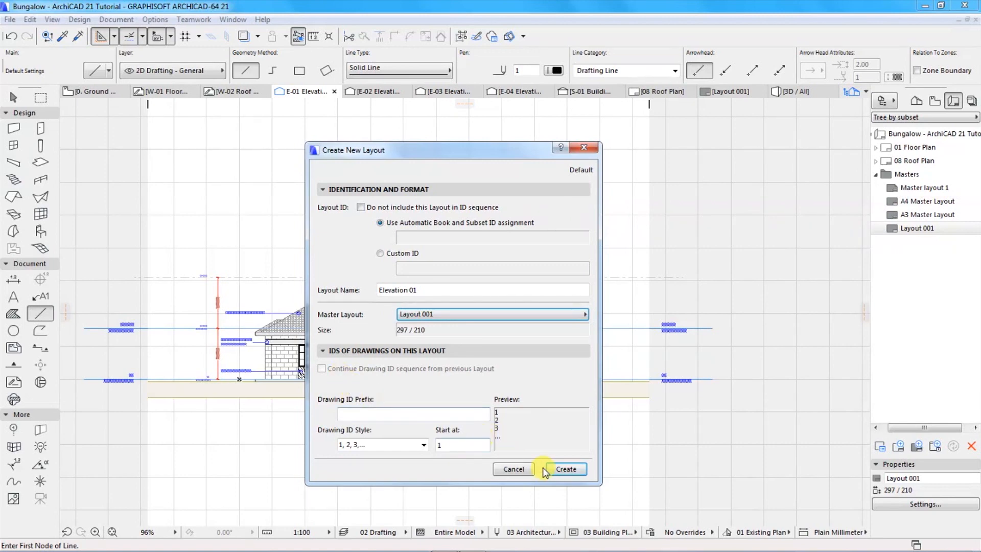
pyautogui.click(564, 469)
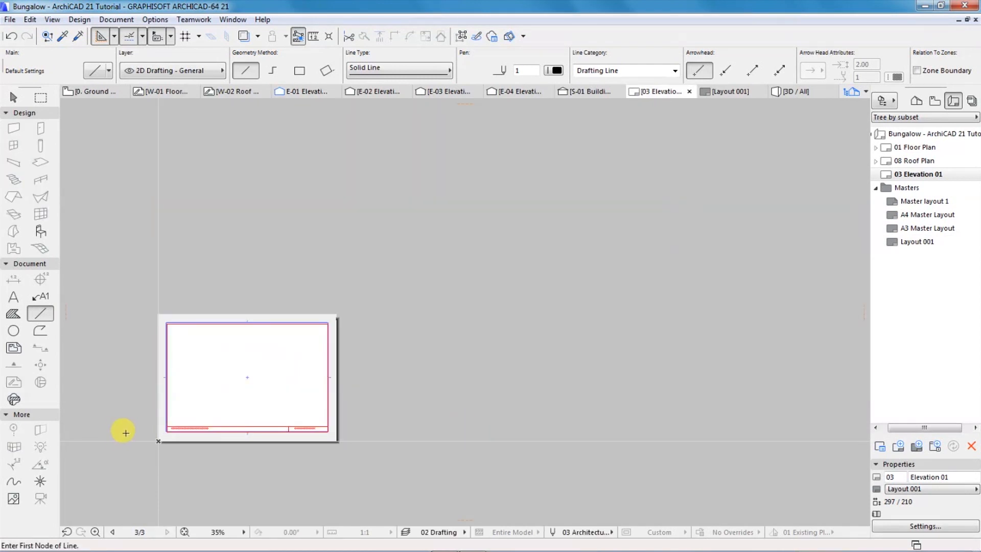
# Step: Inspect the border and the title strip texts on the Elevation 01 sheet
pyautogui.scroll(5, 158, 432)
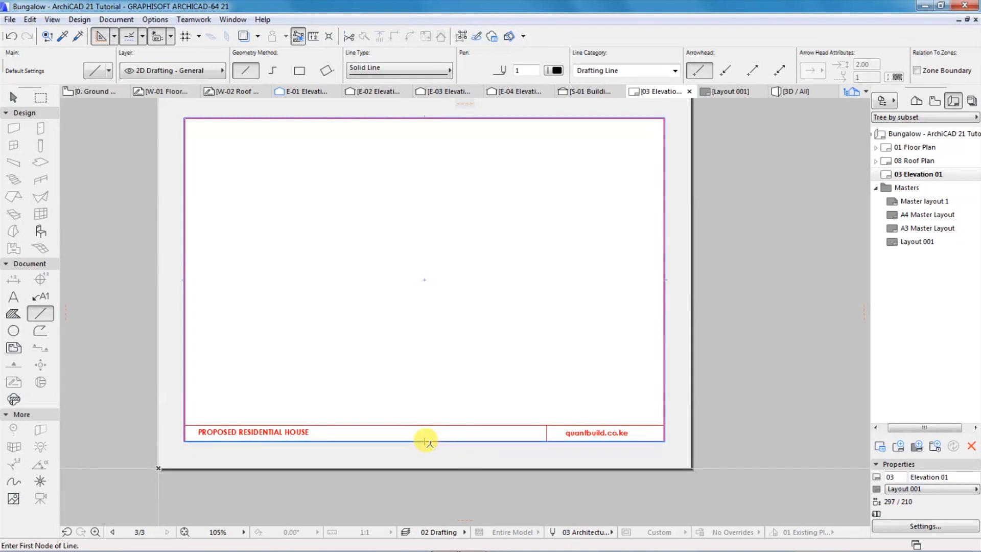
pyautogui.scroll(5, 219, 430)
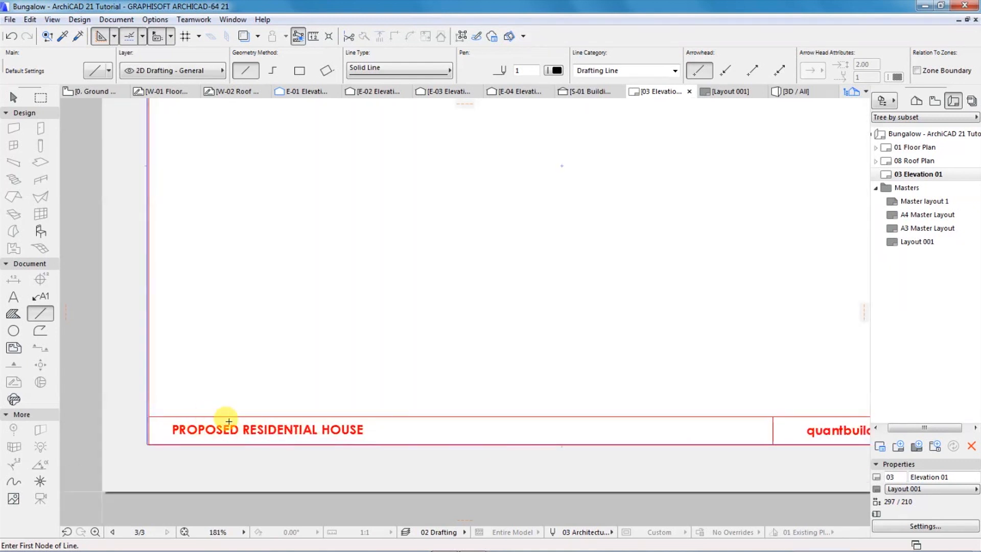
pyautogui.scroll(4, 173, 435)
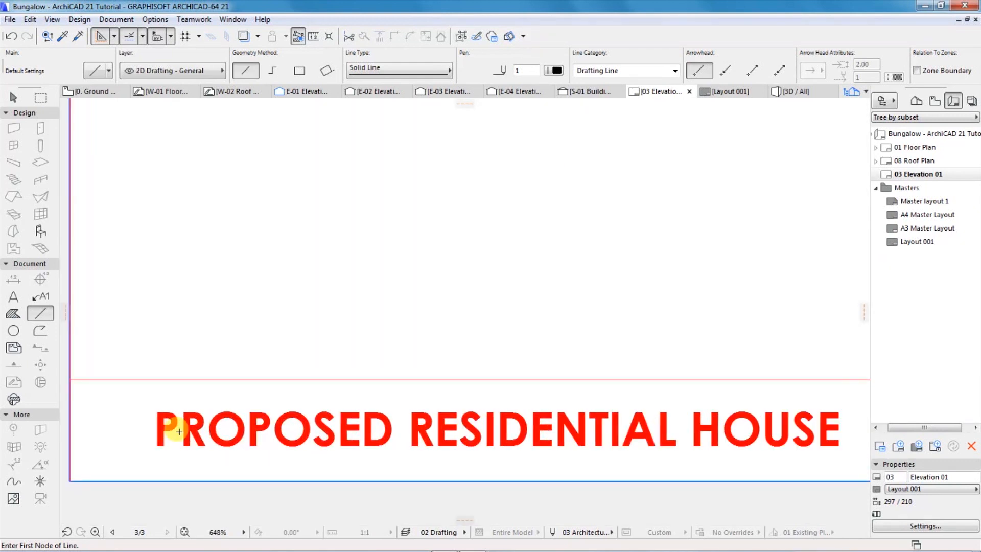
pyautogui.scroll(-5, 171, 438)
pyautogui.scroll(-5, 170, 438)
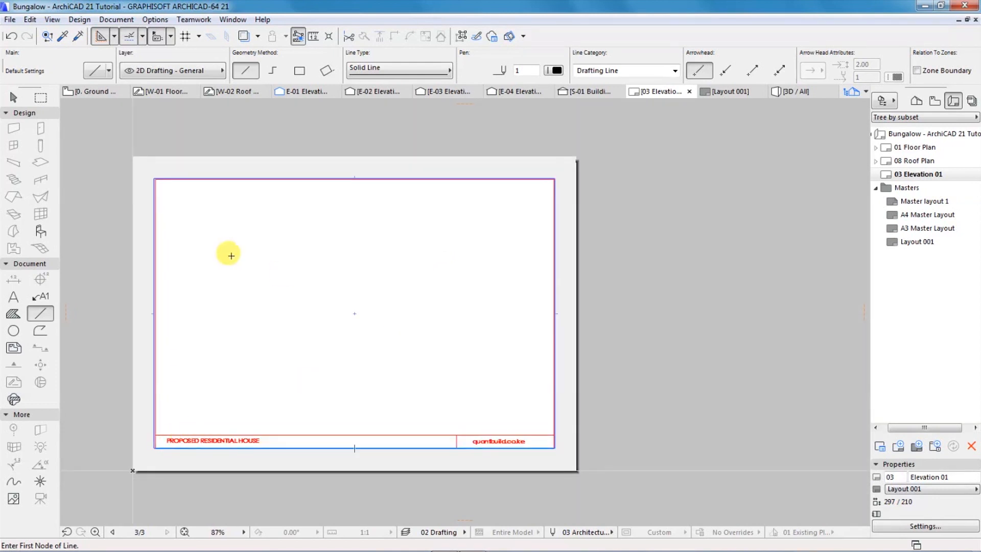
pyautogui.scroll(1, 147, 271)
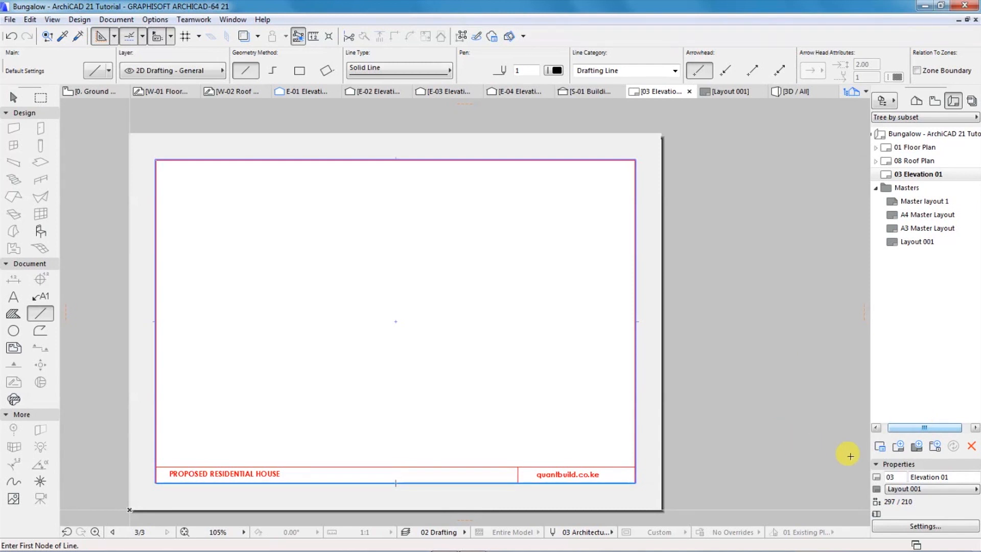
# Step: Add a layout named Elevation 02 that uses the Layout 001 master layout
pyautogui.click(900, 448)
pyautogui.write('Elevati')
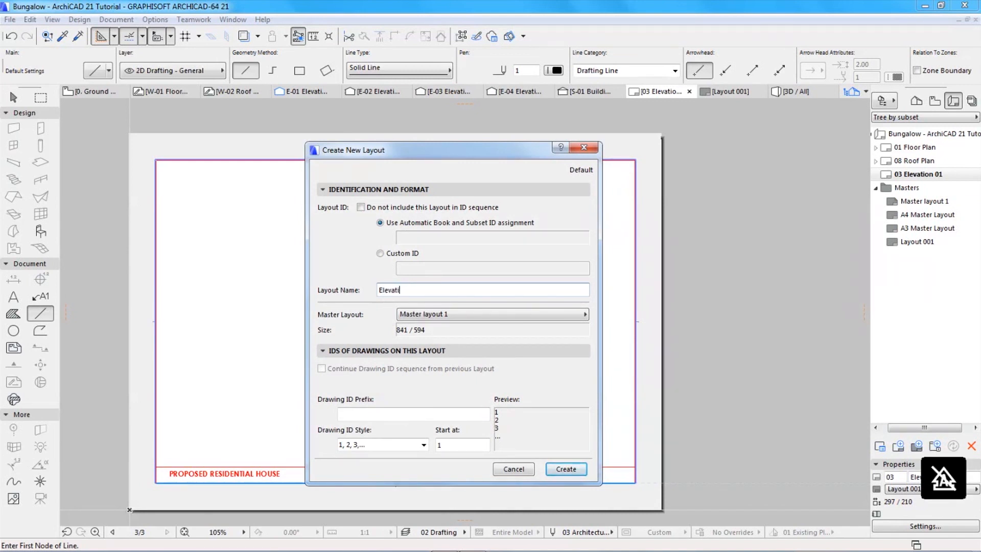
pyautogui.write('on 02')
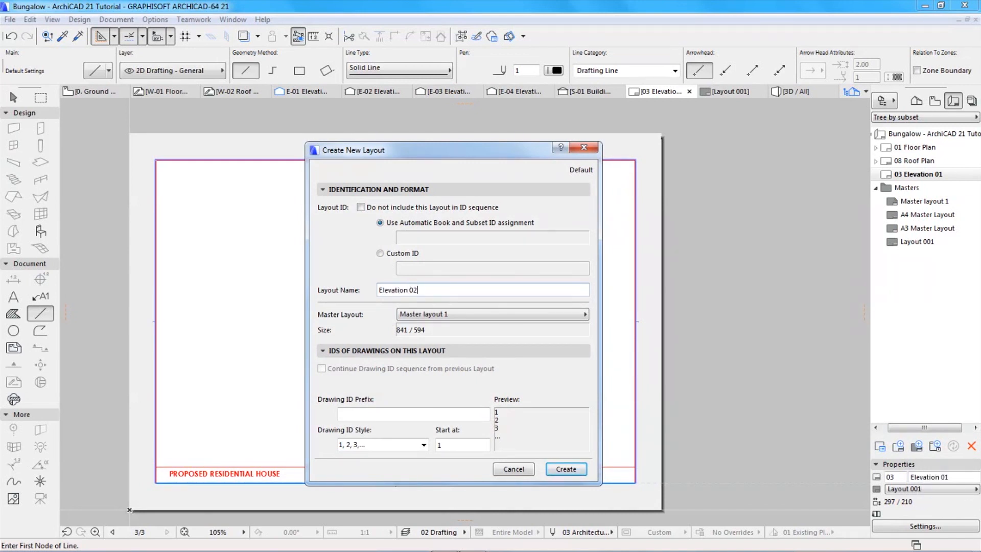
pyautogui.click(442, 314)
pyautogui.click(634, 335)
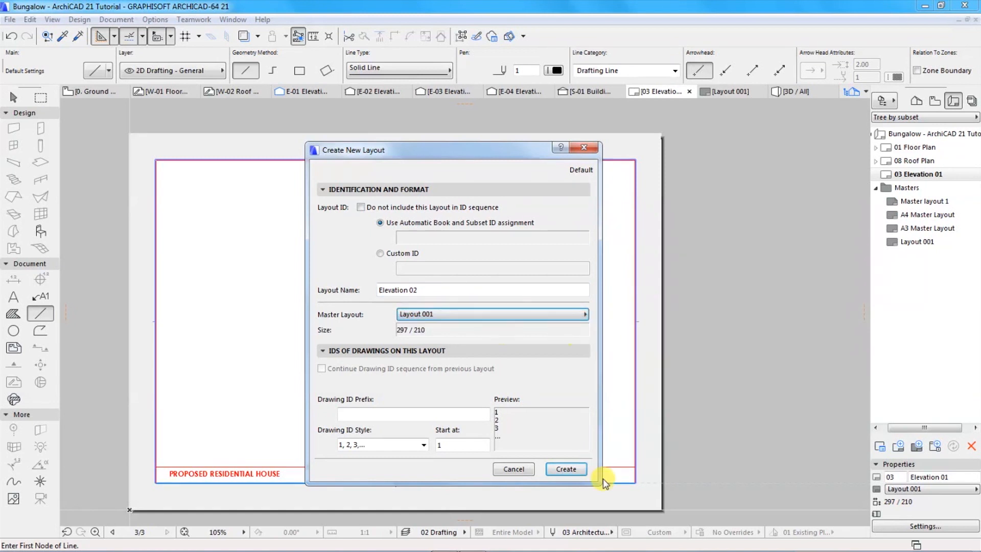
pyautogui.click(567, 469)
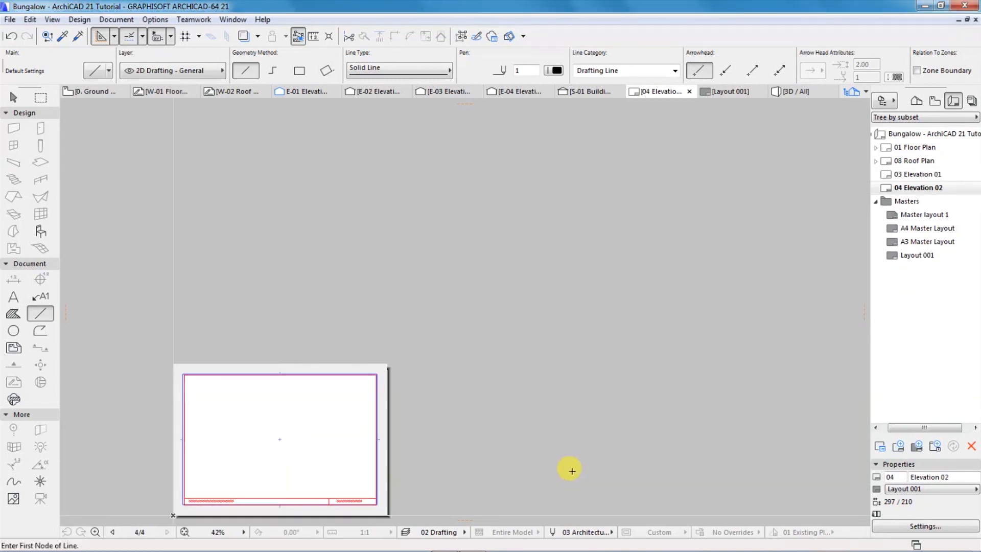
# Step: Add a layout named Elevation 03 that uses the Layout 001 master layout
pyautogui.click(880, 446)
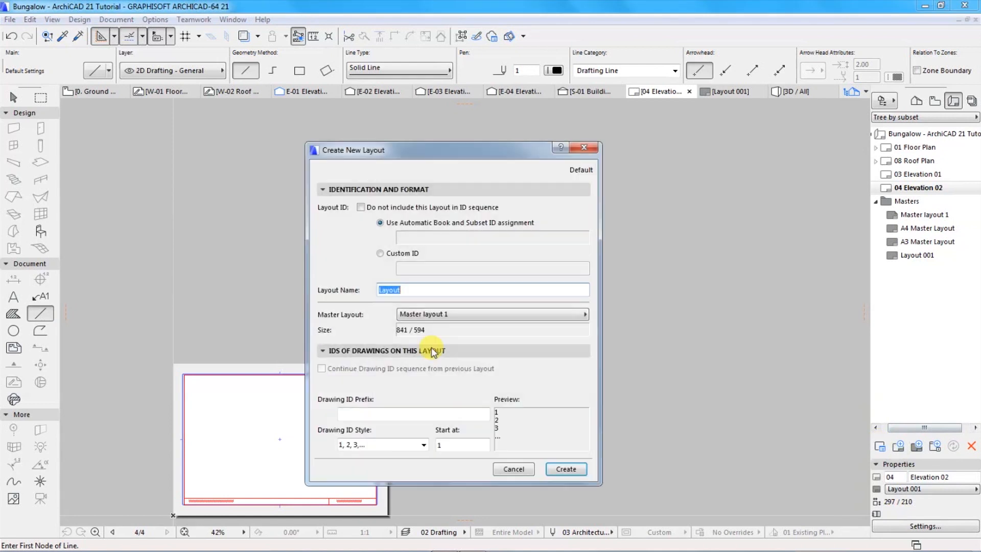
pyautogui.write('Elevation 03')
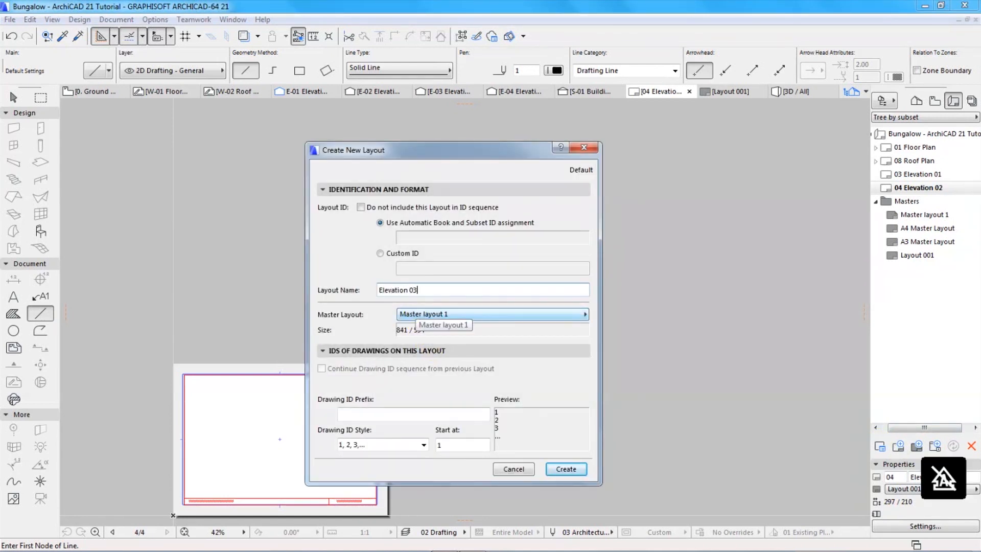
pyautogui.click(422, 314)
pyautogui.click(615, 330)
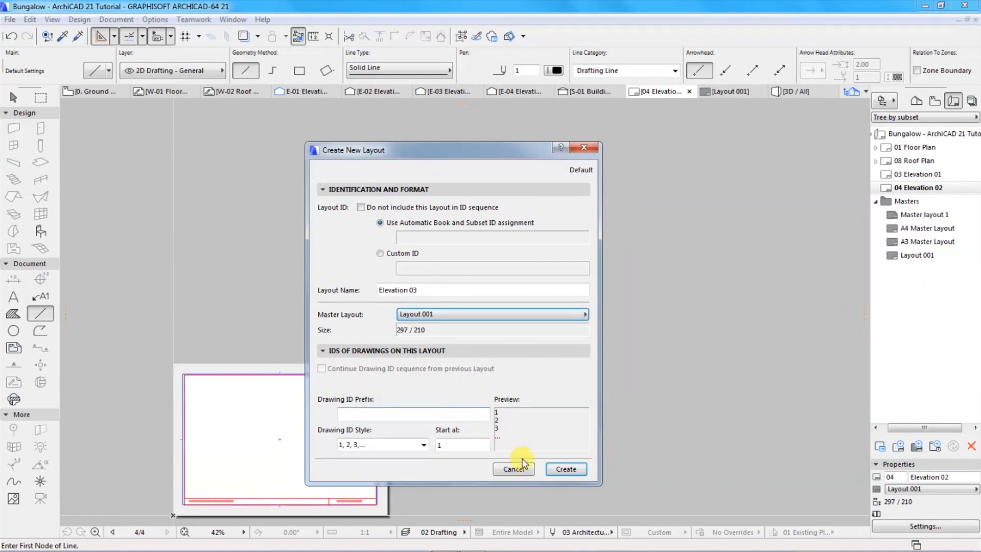
pyautogui.click(566, 469)
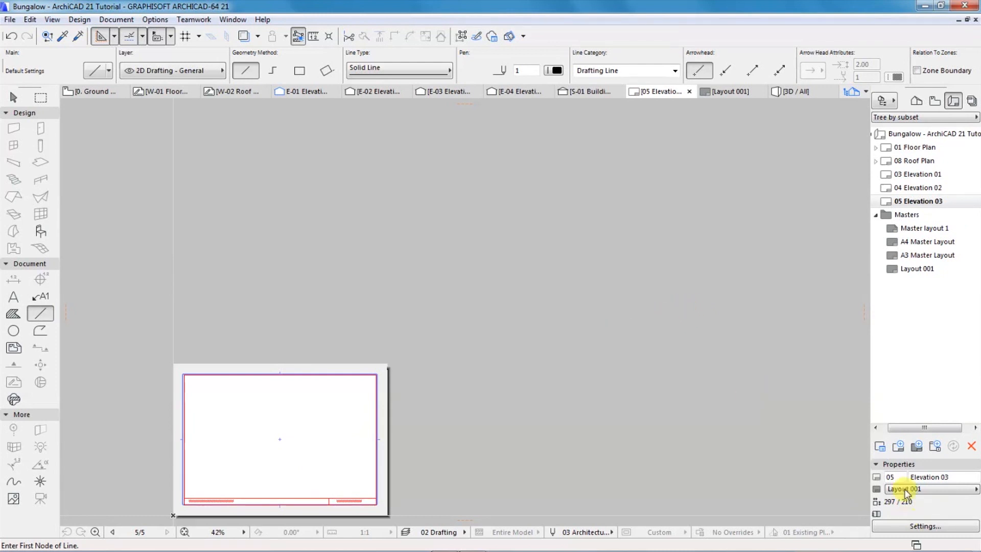
# Step: Add a layout named Elevation 04 that uses the Layout 001 master layout
pyautogui.click(898, 446)
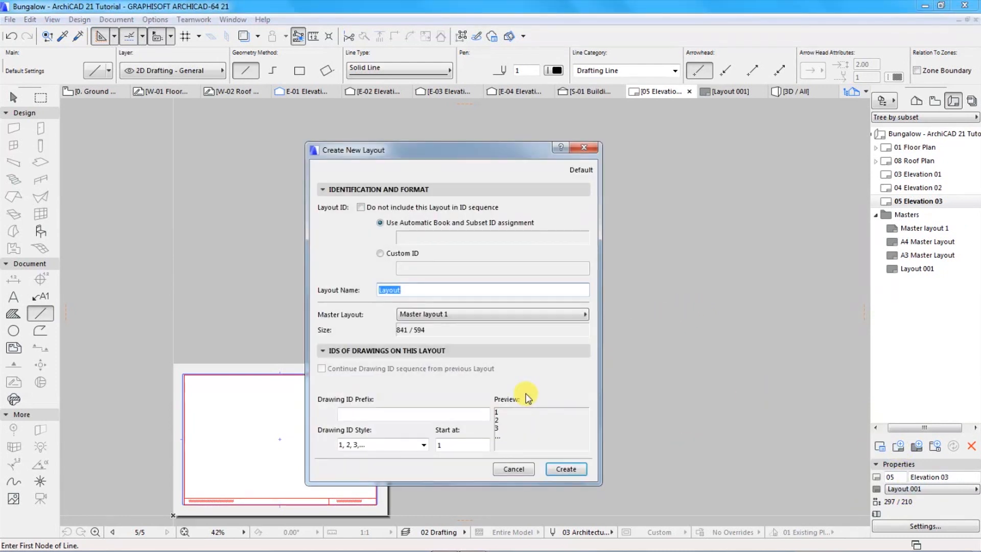
pyautogui.write('Elev')
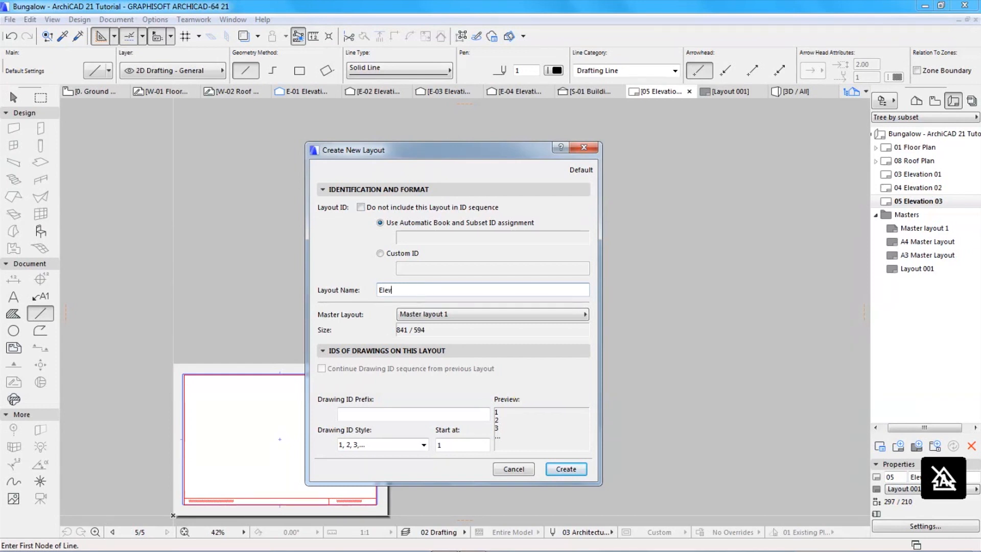
pyautogui.write('ation 0')
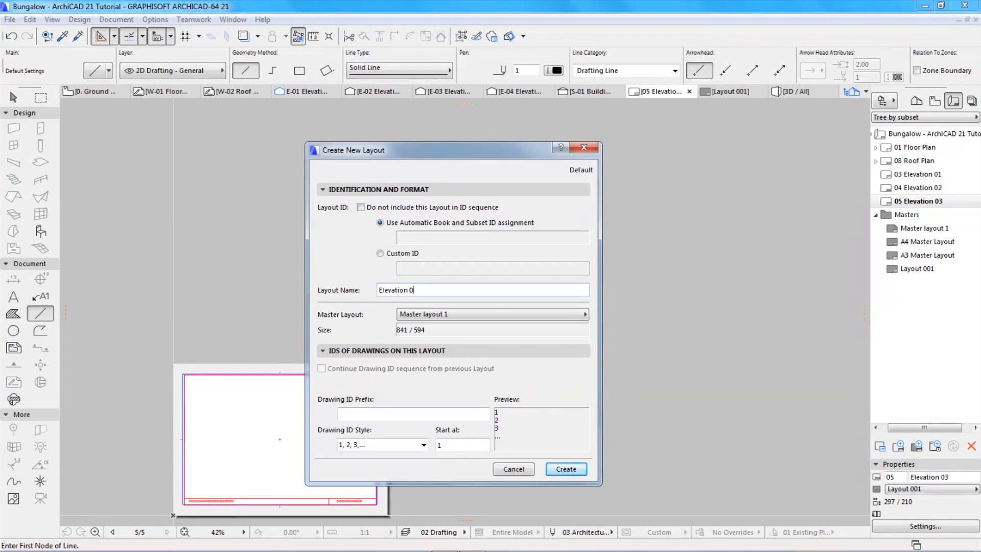
pyautogui.click(585, 314)
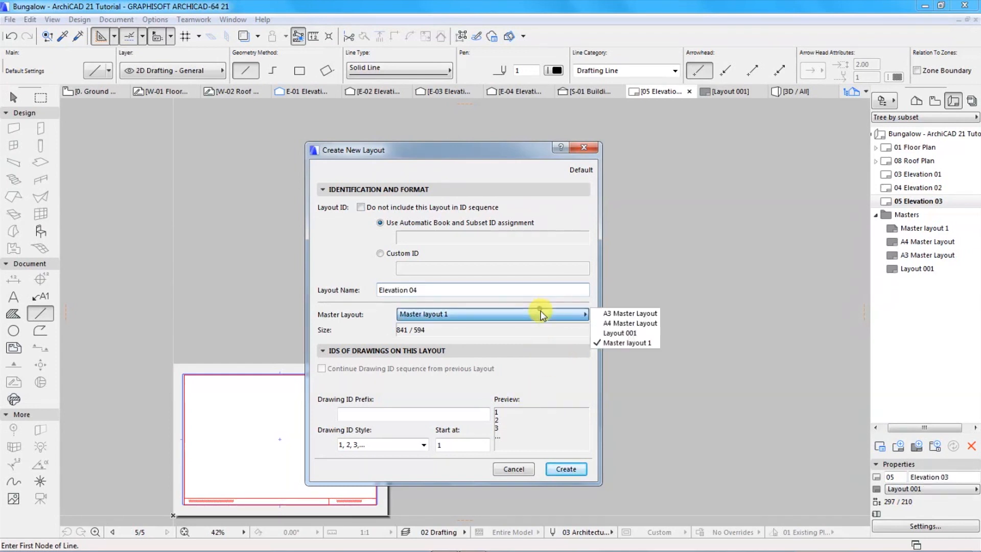
pyautogui.click(631, 331)
pyautogui.click(564, 468)
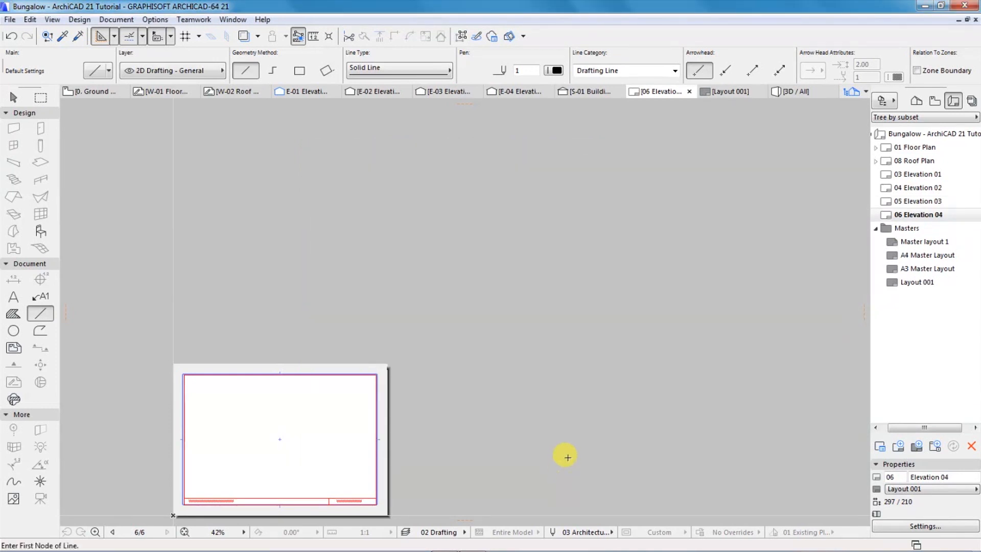
# Step: Add a layout named Section 01 with the Layout 001 master layout and check its sheet
pyautogui.click(898, 446)
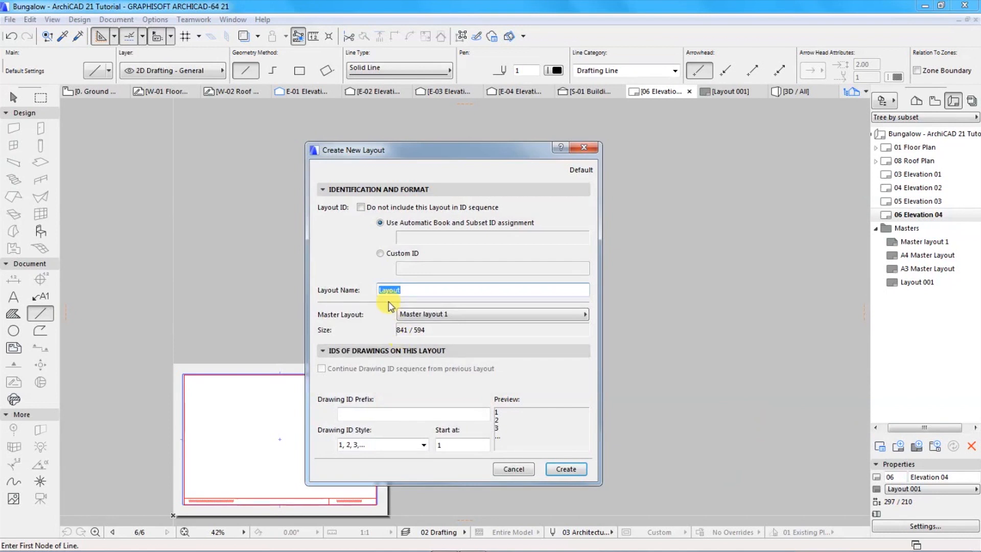
pyautogui.write('El')
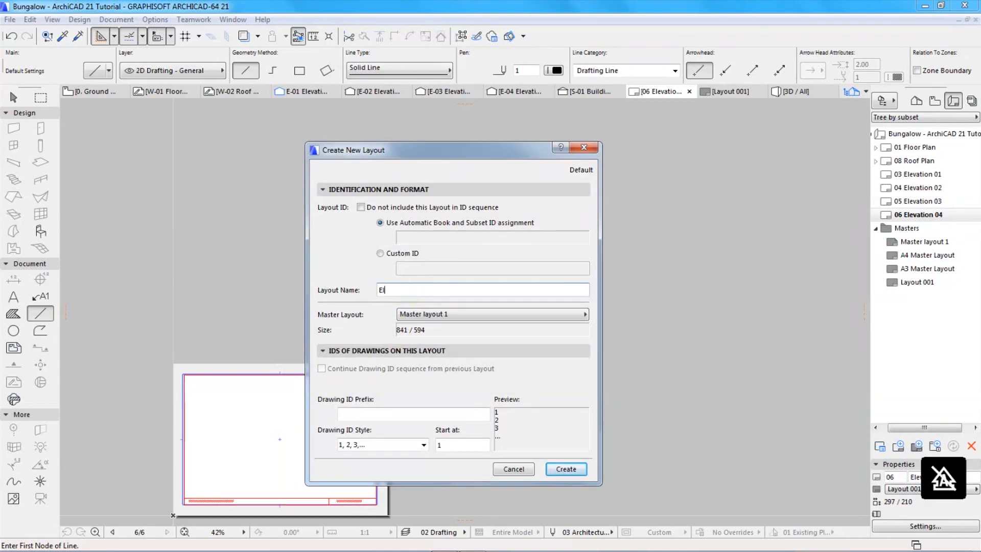
pyautogui.write('eva')
pyautogui.press('BackSpace')
pyautogui.press('BackSpace')
pyautogui.write('Section 01')
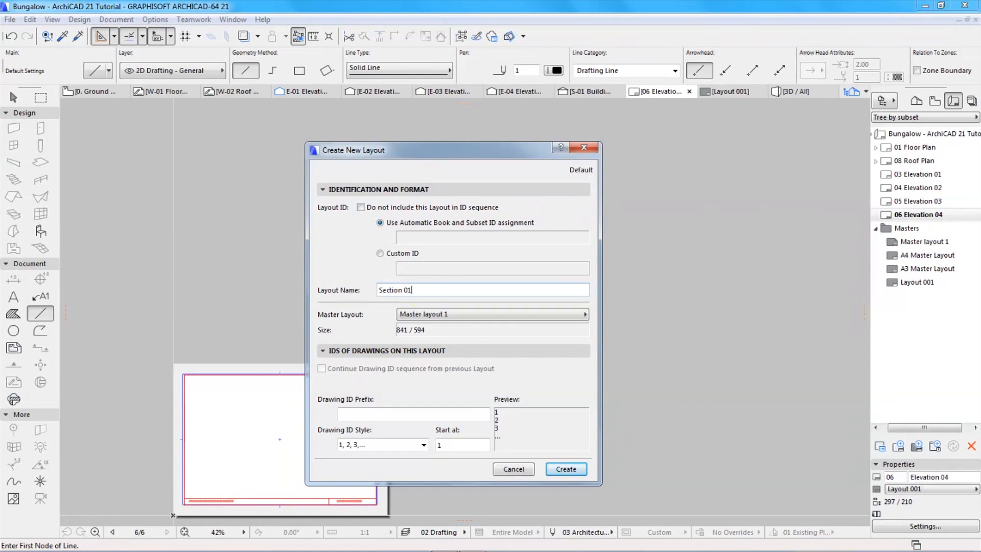
pyautogui.click(438, 314)
pyautogui.click(613, 333)
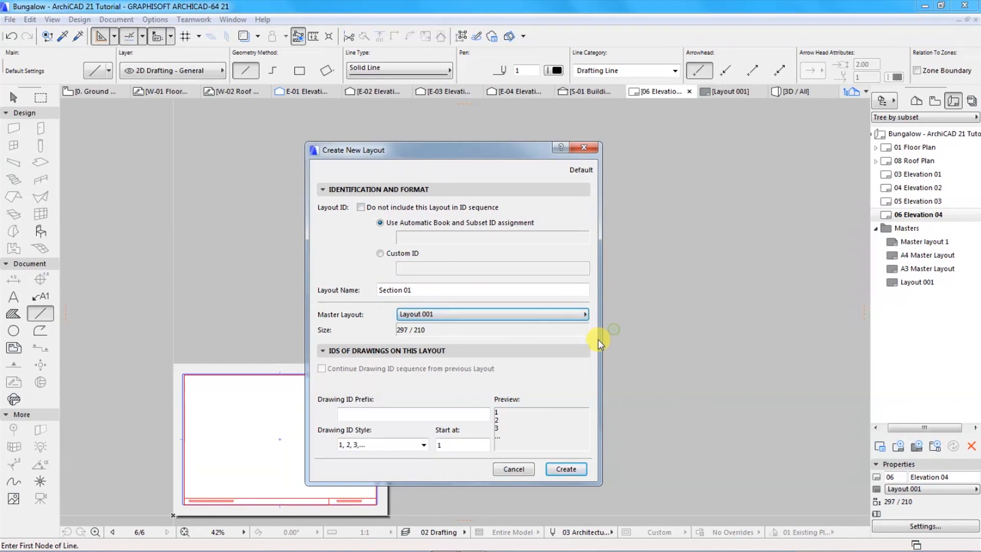
pyautogui.click(566, 469)
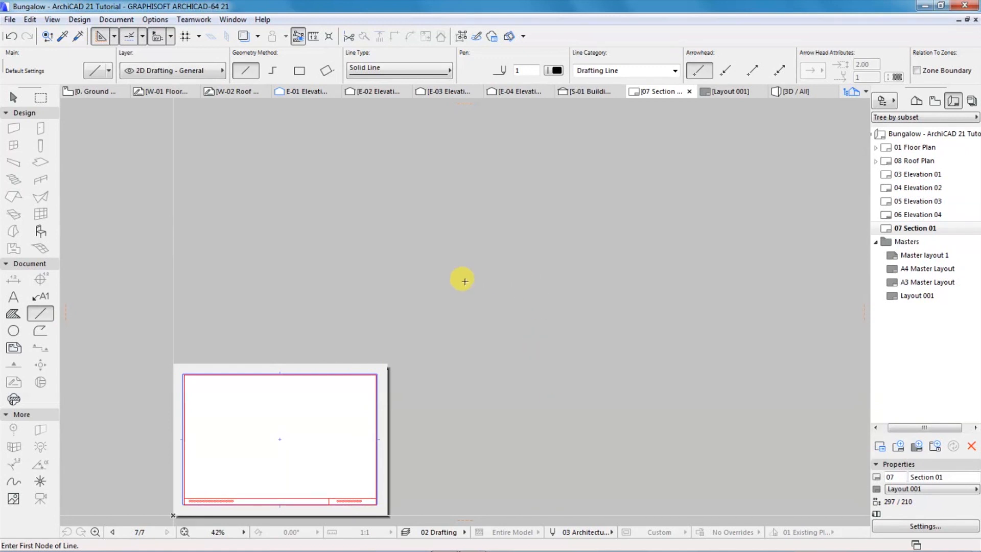
pyautogui.scroll(-3, 456, 315)
pyautogui.scroll(5, 396, 347)
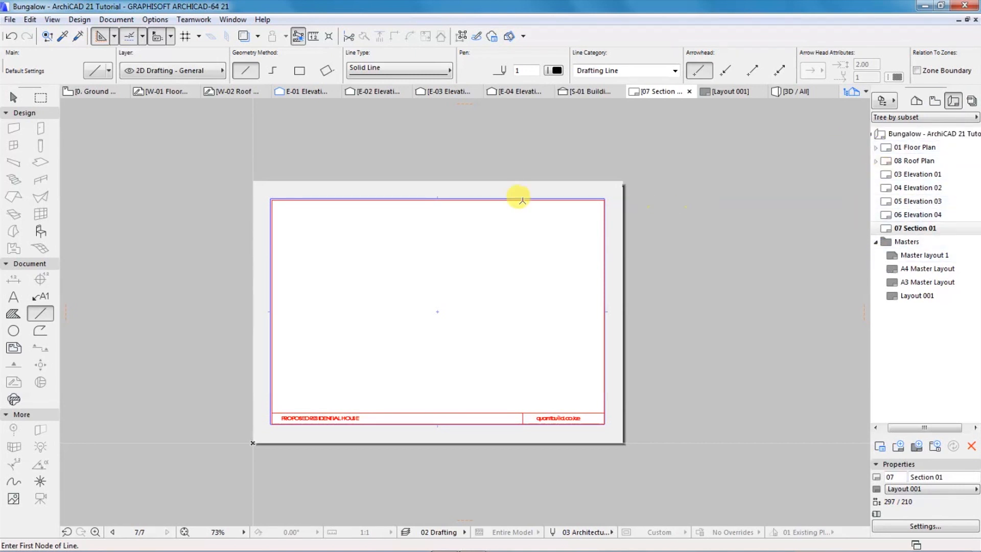
pyautogui.scroll(2, 405, 299)
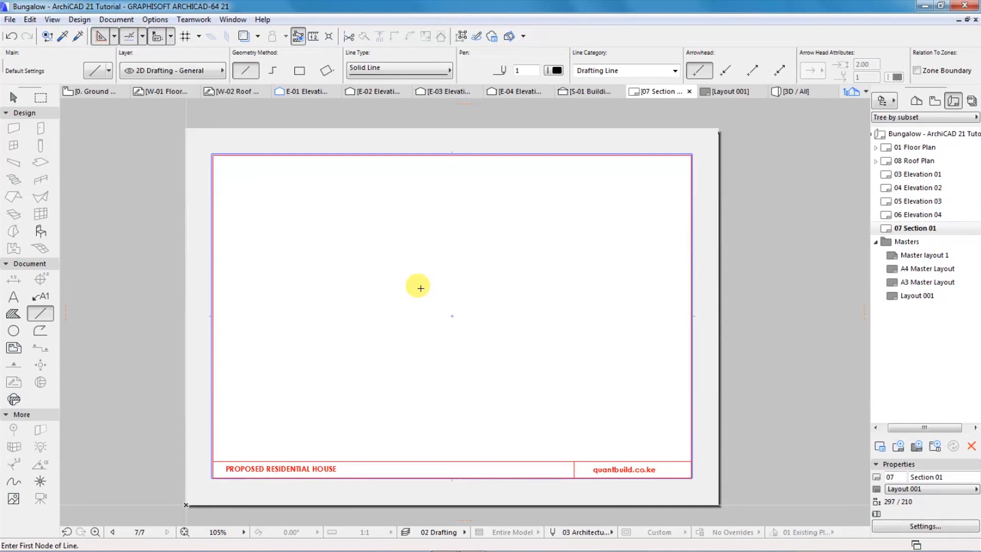
# Step: Open the Elevation 01 layout to check its empty sheet, and return to the E-01 elevation drawing
pyautogui.doubleClick(903, 179)
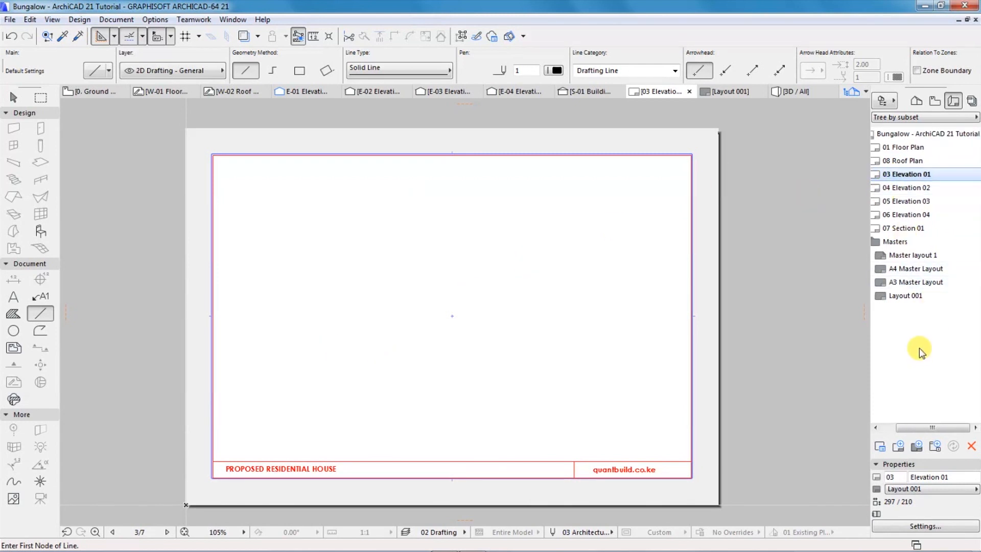
pyautogui.moveTo(918, 428); pyautogui.dragTo(908, 431)
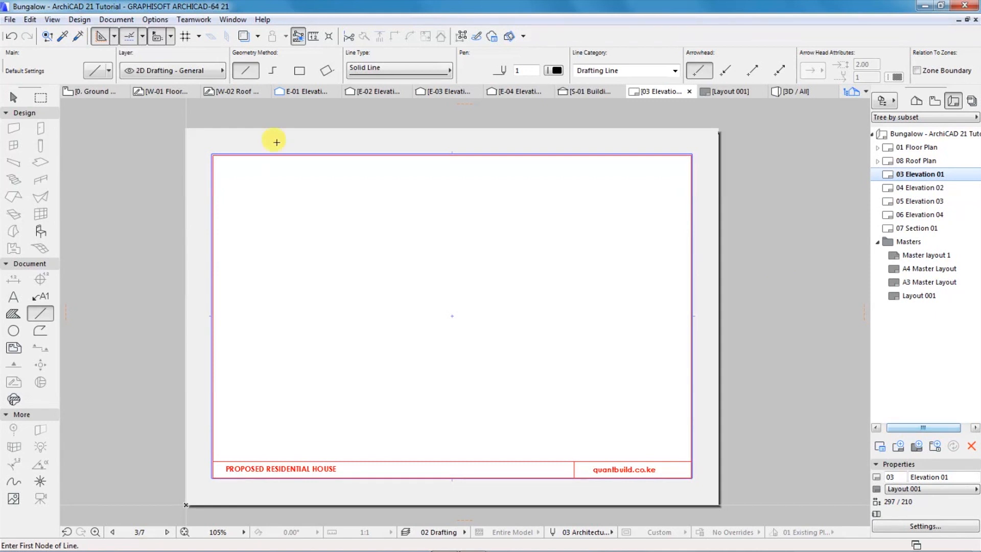
pyautogui.click(303, 92)
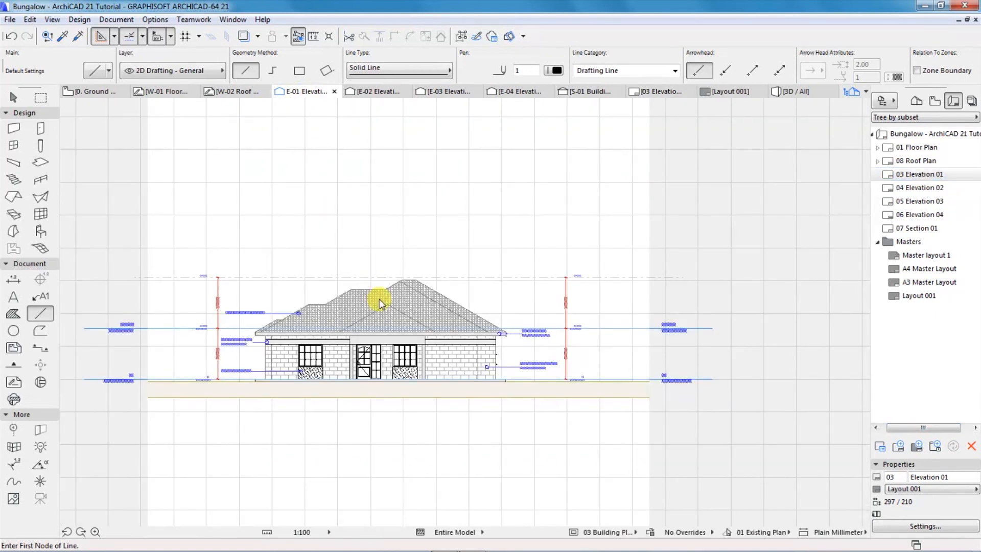
# Step: Save the E-01 elevation view and place its drawing at the centre of the Elevation 01 layout
pyautogui.scroll(1, 363, 317)
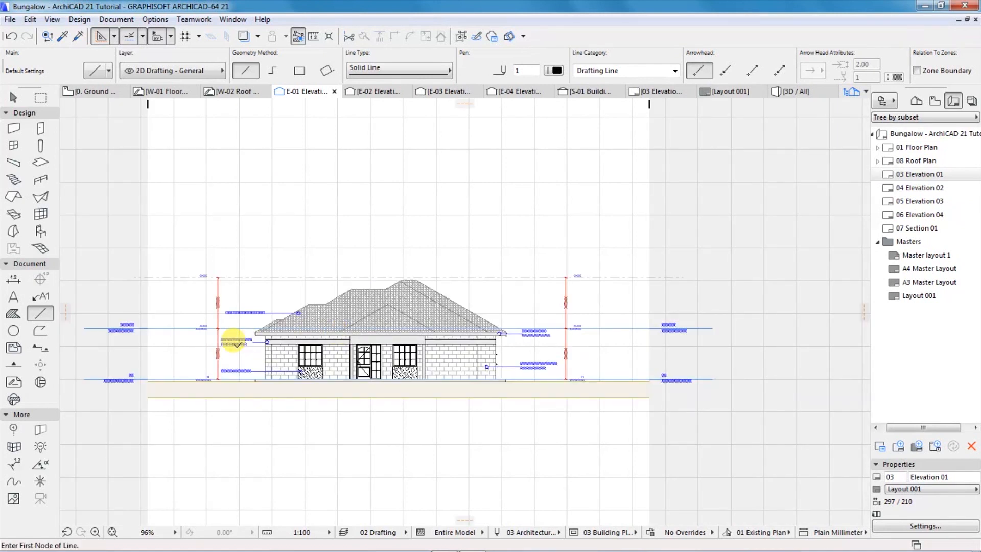
pyautogui.scroll(2, 241, 337)
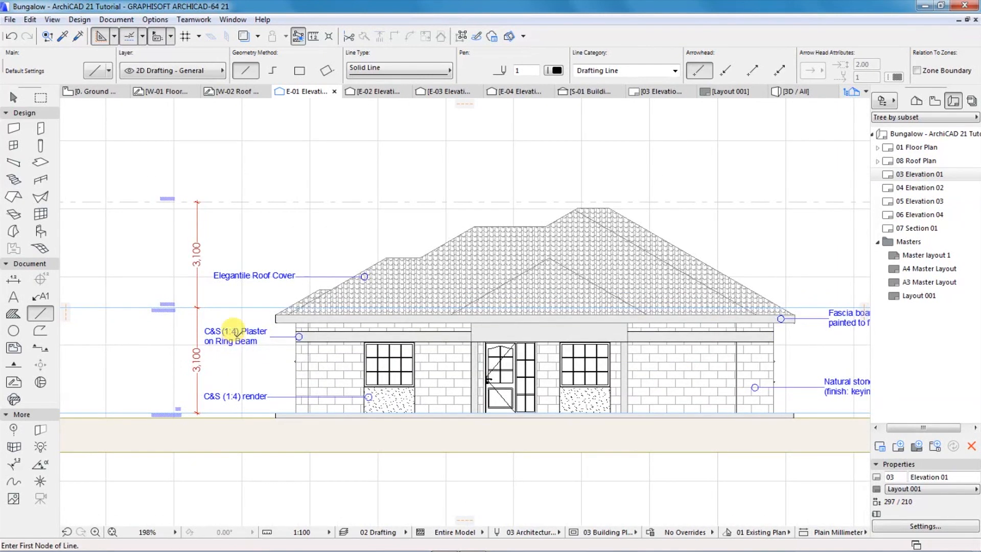
pyautogui.rightClick(274, 233)
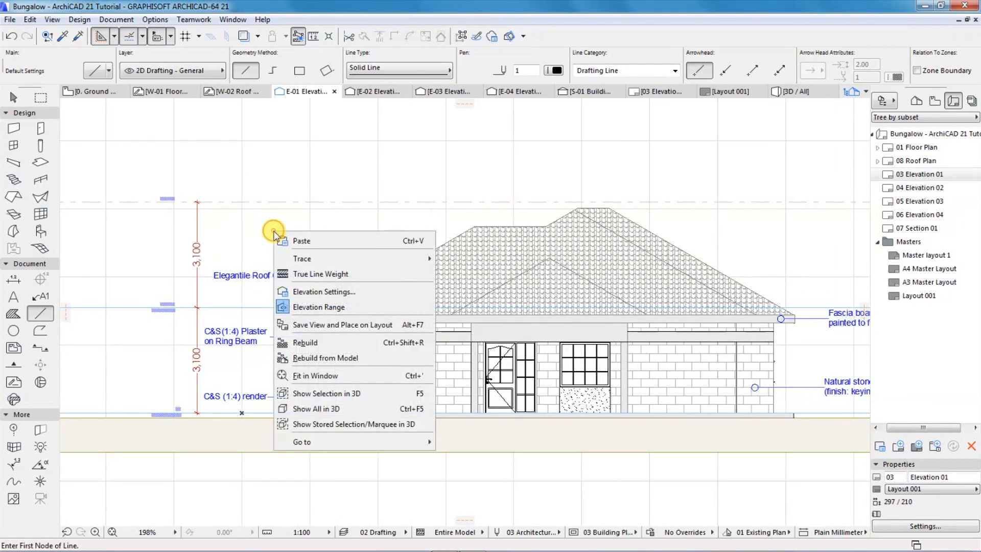
pyautogui.click(319, 325)
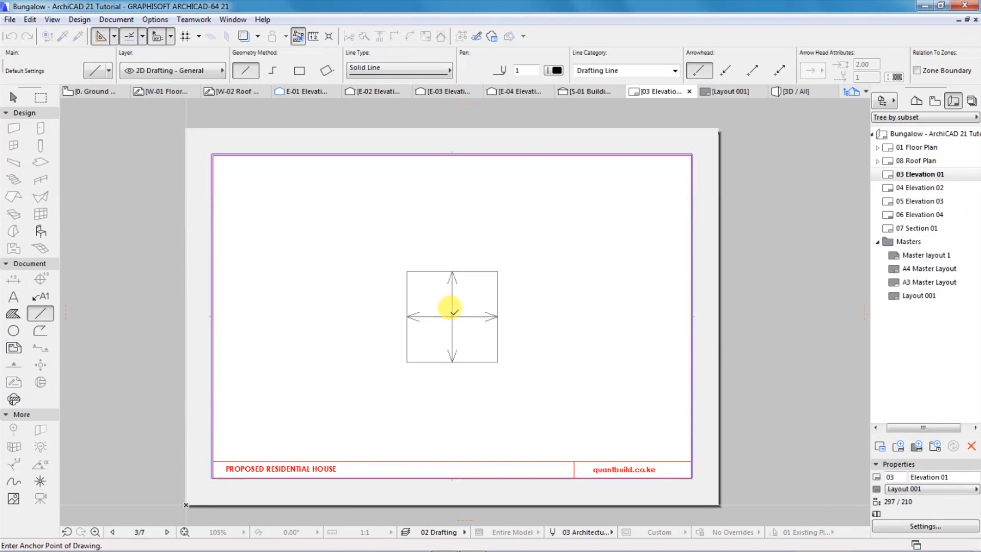
pyautogui.click(454, 311)
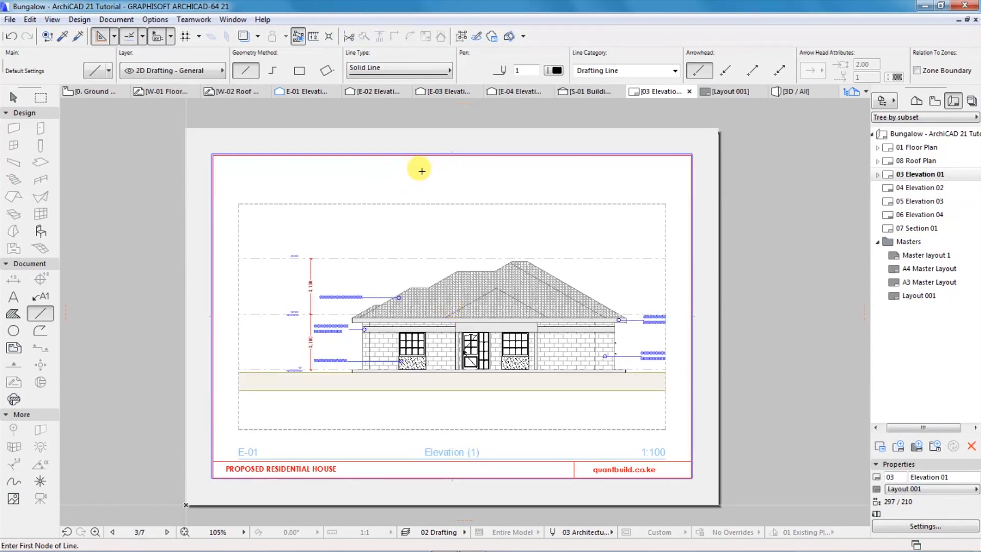
pyautogui.scroll(1, 624, 363)
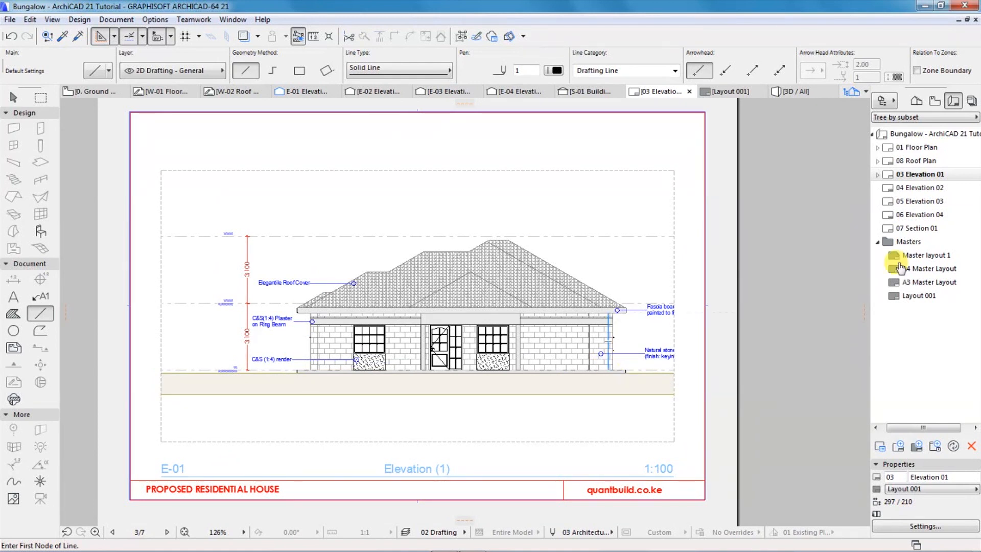
# Step: Open the Elevation 02 layout and place the saved E-02 elevation view at the centre of its sheet
pyautogui.click(921, 189)
pyautogui.doubleClick(922, 190)
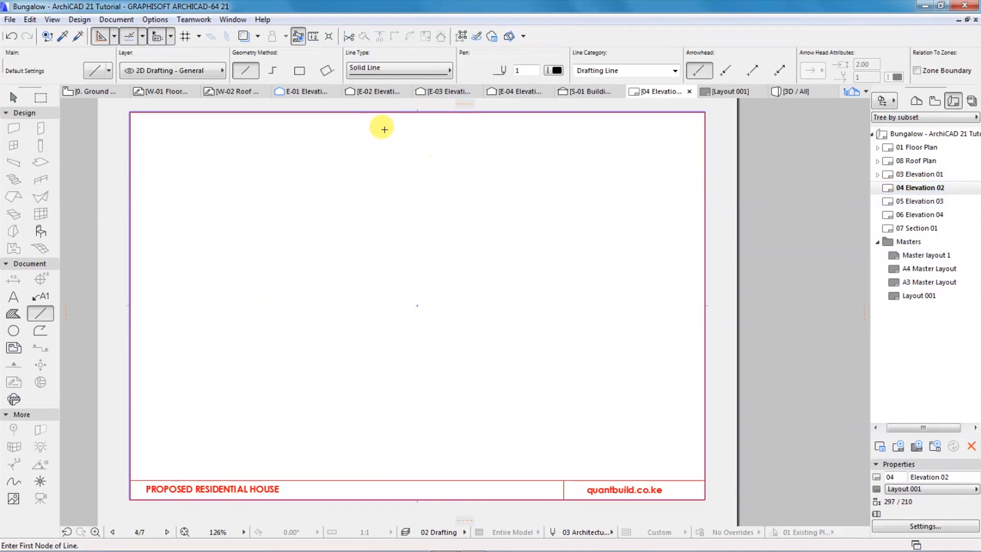
pyautogui.click(376, 93)
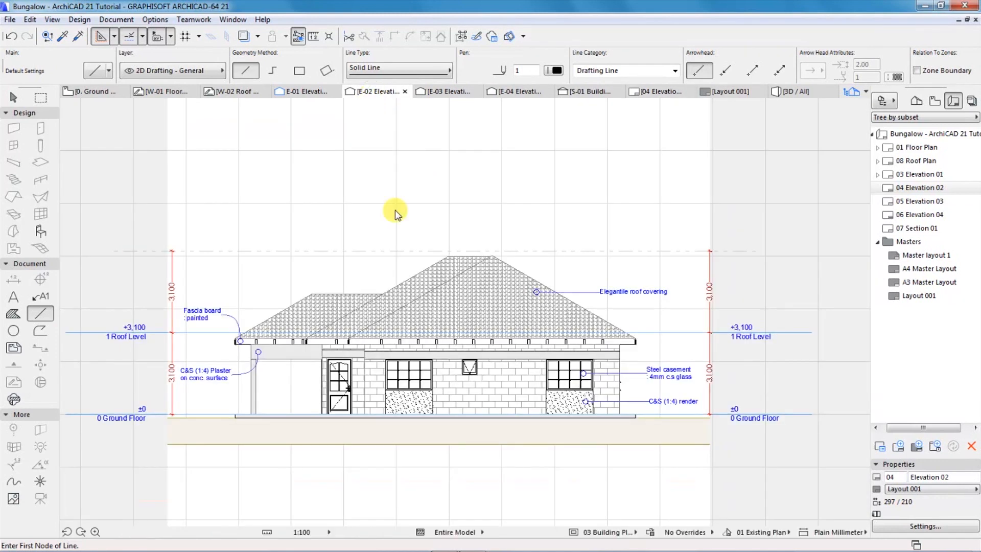
pyautogui.rightClick(342, 226)
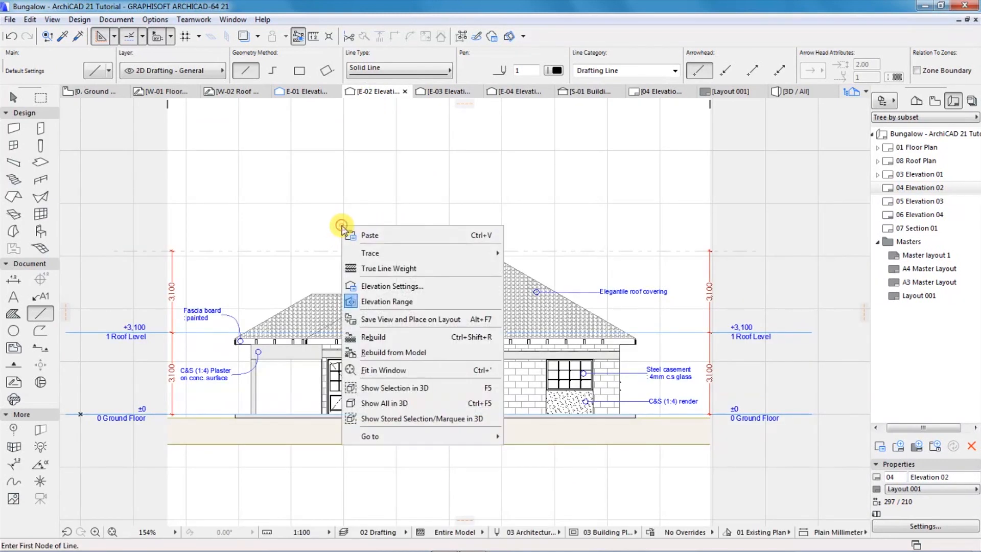
pyautogui.click(397, 321)
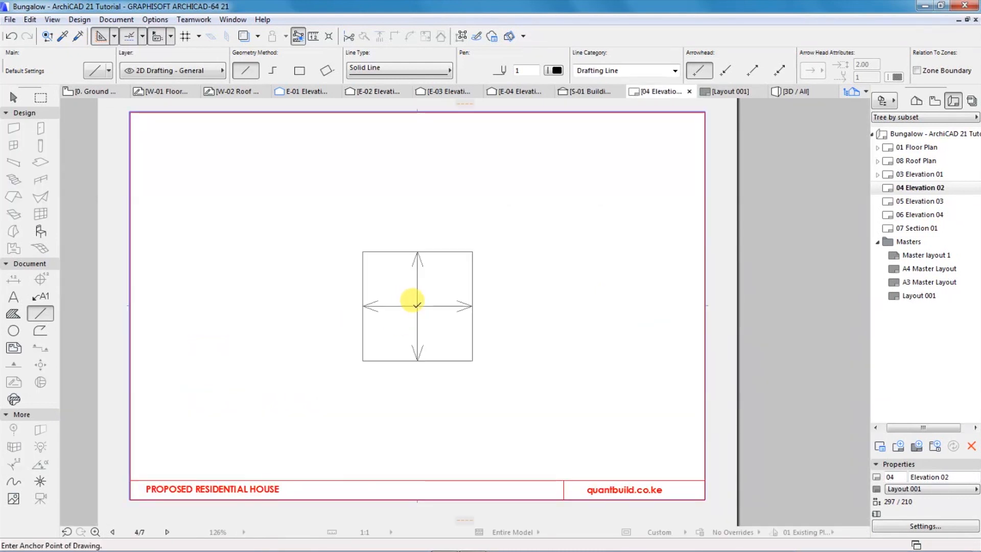
pyautogui.click(417, 304)
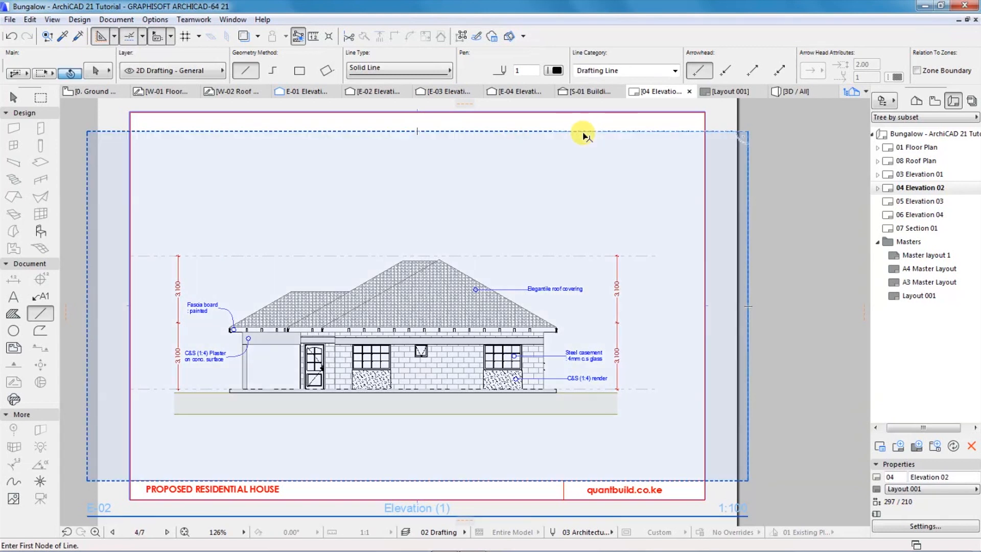
# Step: Crop the E-02 drawing frame by its two lower corners to the side borders, leaving its title above the title block
pyautogui.keyDown('shift'); pyautogui.click(583, 133); pyautogui.keyUp('shift')
pyautogui.keyDown('shift'); pyautogui.click(584, 134); pyautogui.keyUp('shift')
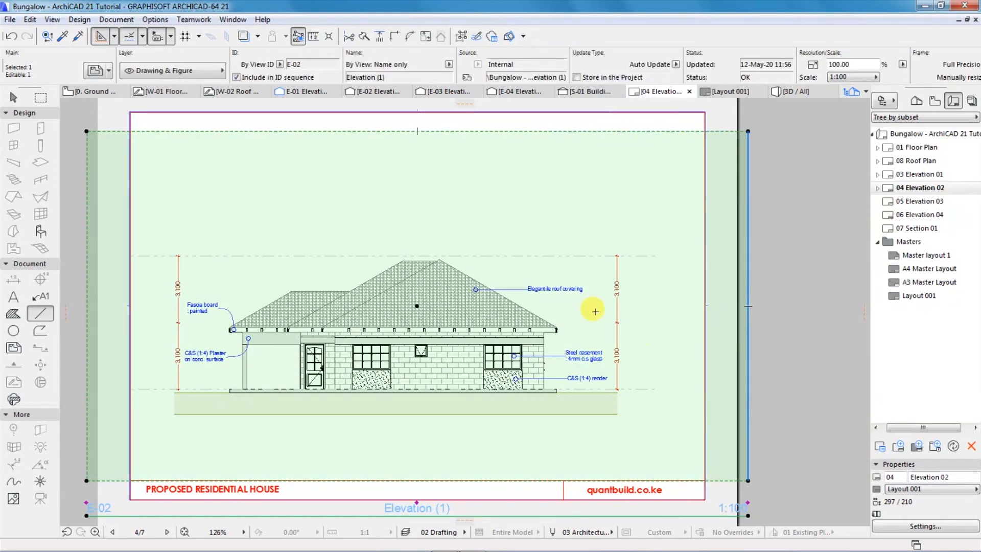
pyautogui.scroll(-1, 418, 413)
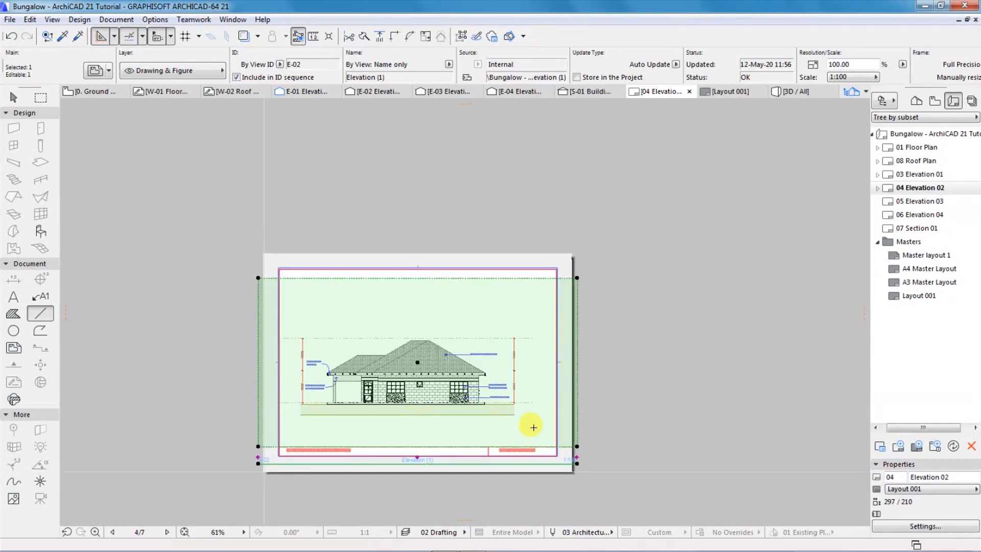
pyautogui.scroll(-1, 529, 454)
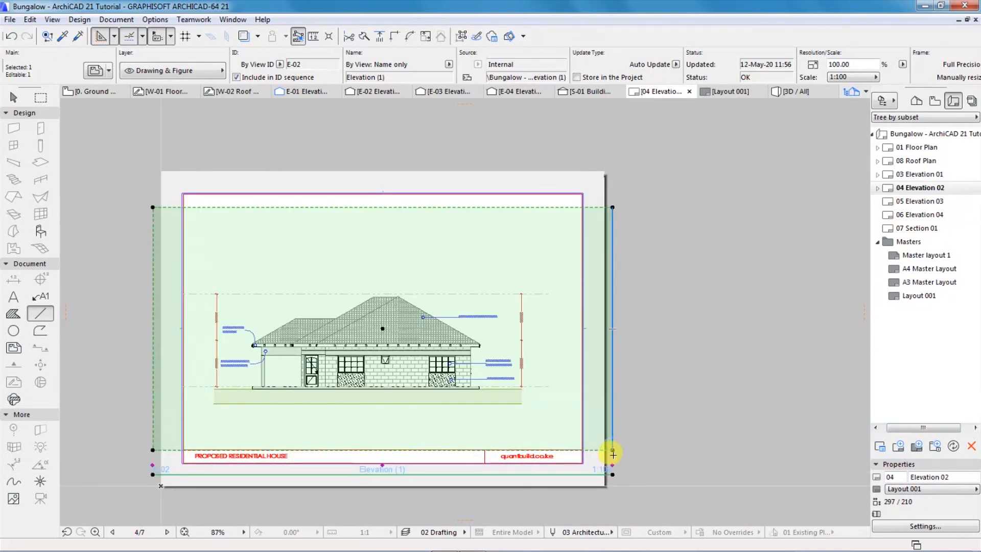
pyautogui.click(584, 418)
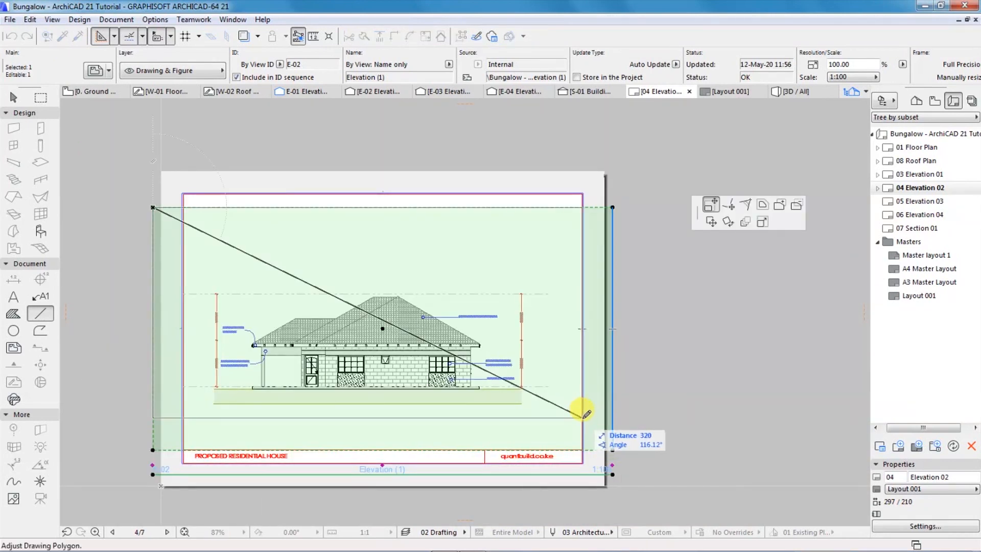
pyautogui.click(582, 419)
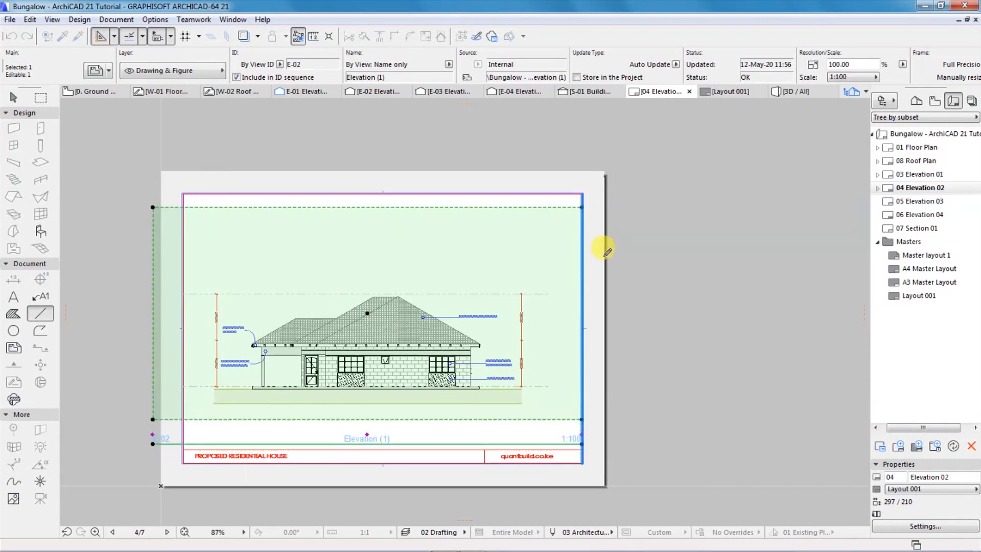
pyautogui.click(153, 420)
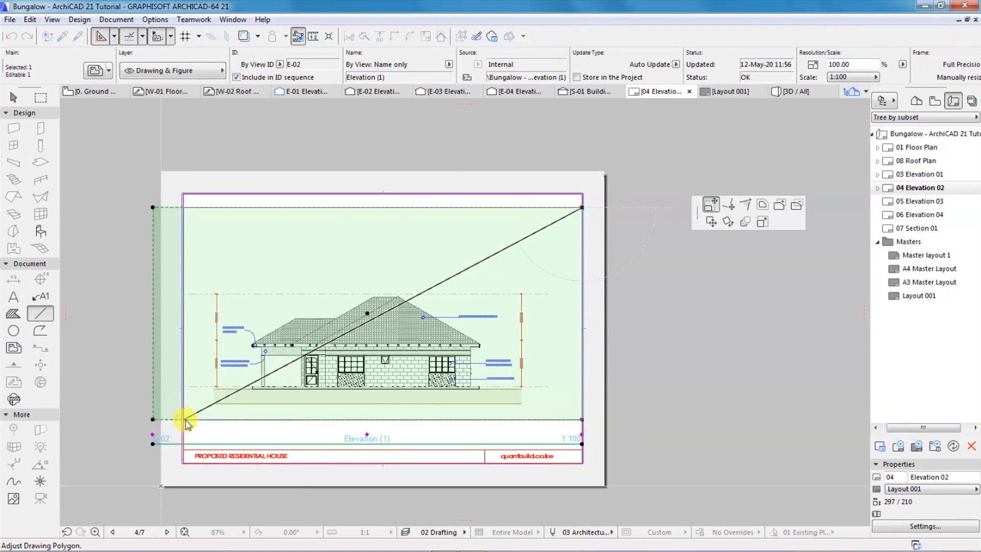
pyautogui.click(184, 420)
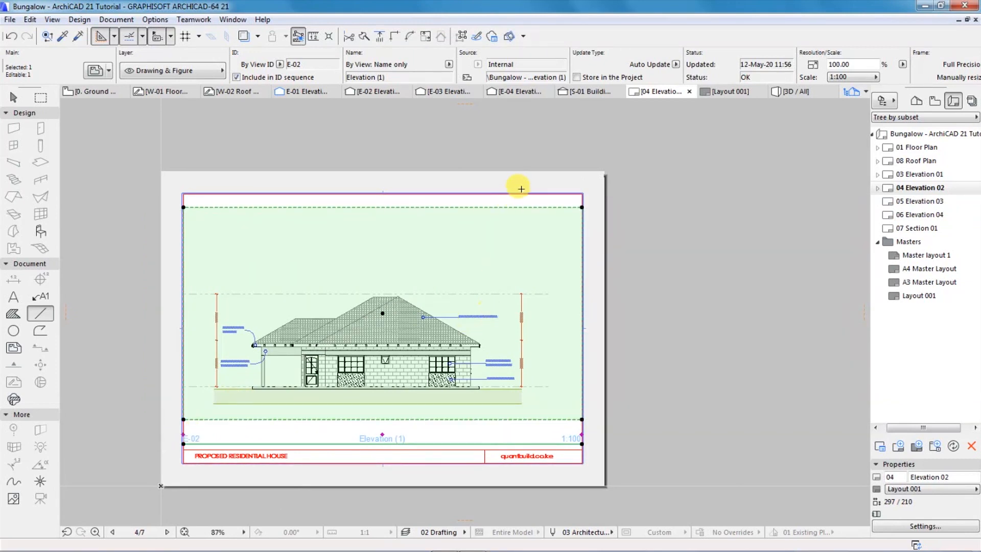
pyautogui.press('Escape')
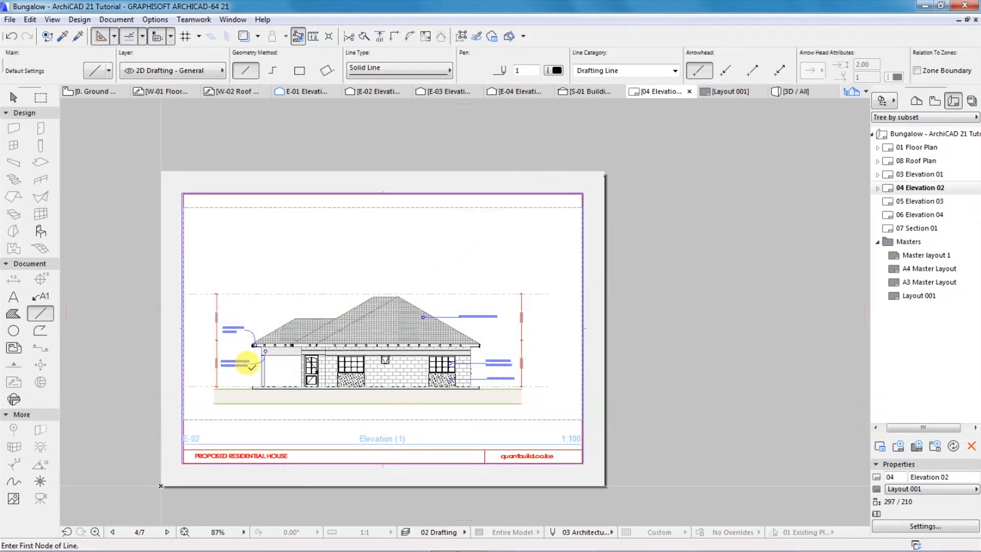
pyautogui.scroll(3, 247, 363)
pyautogui.scroll(-2, 294, 339)
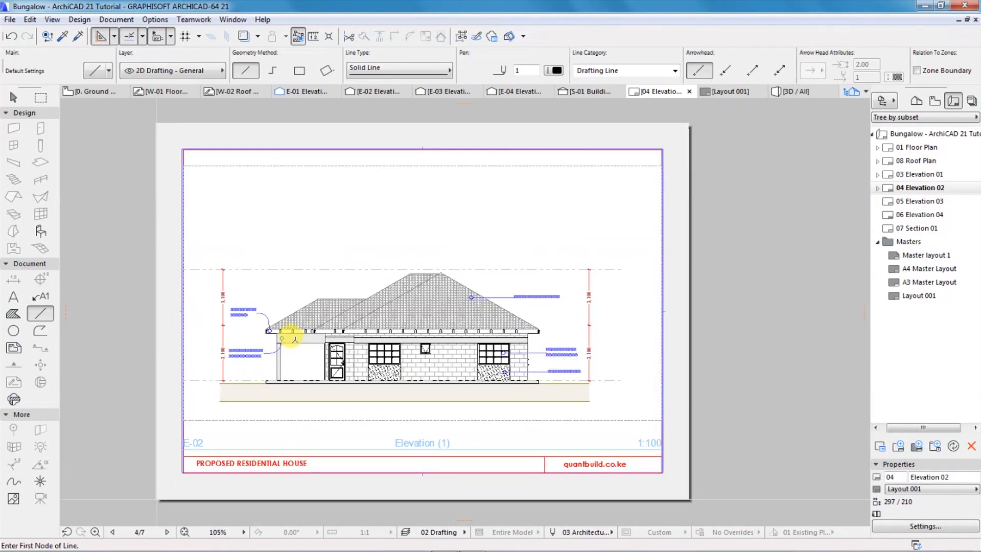
# Step: Open the Elevation 03 layout and place the saved E-03 elevation view at the centre of its sheet
pyautogui.doubleClick(926, 202)
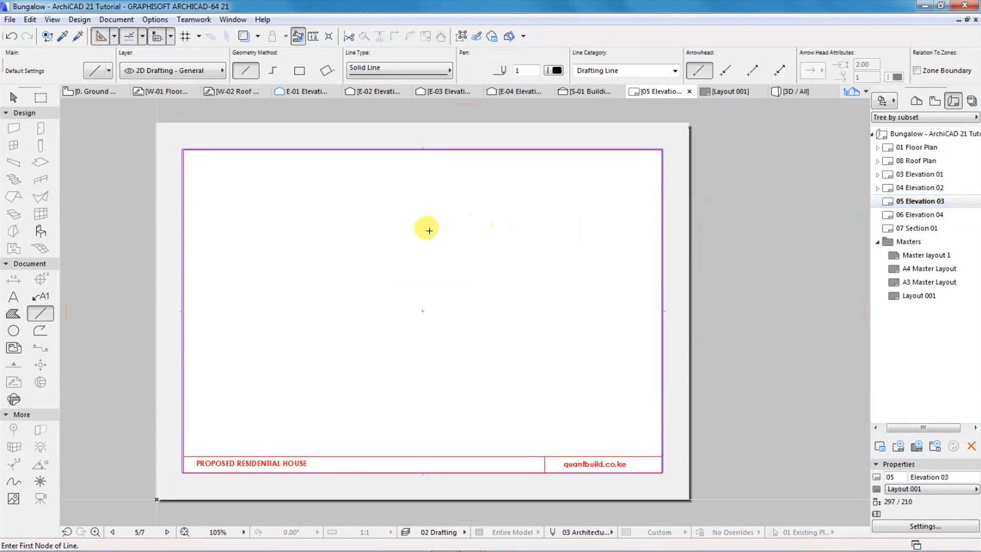
pyautogui.click(446, 91)
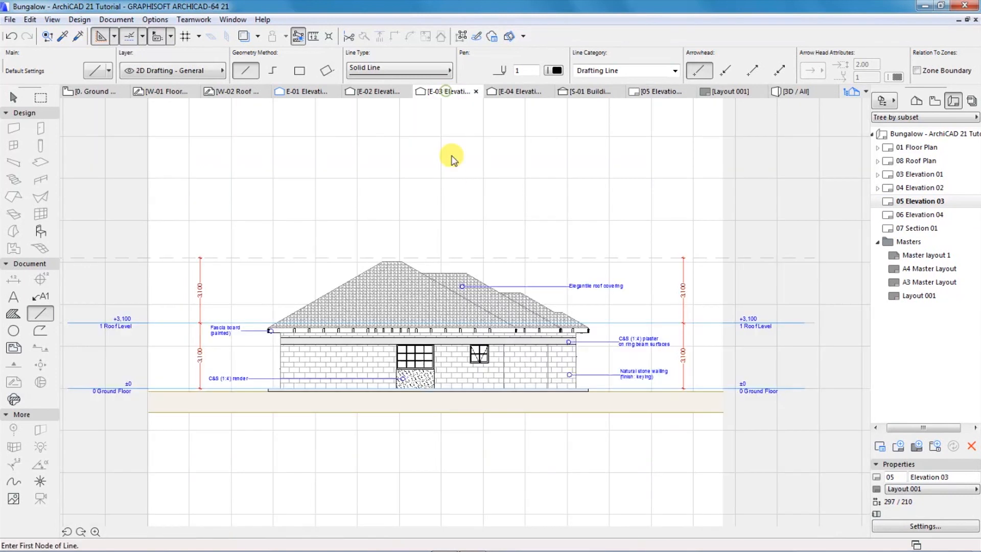
pyautogui.rightClick(407, 201)
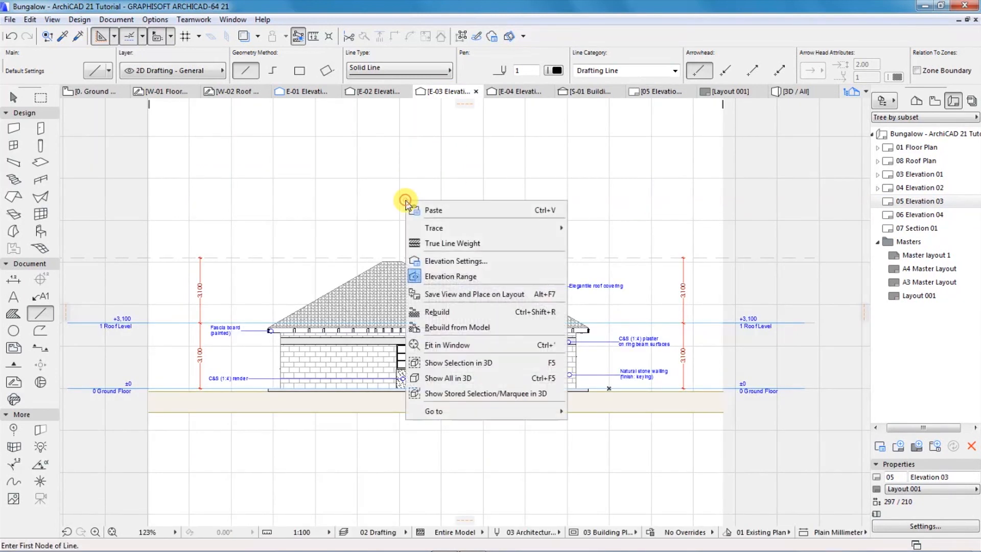
pyautogui.click(452, 296)
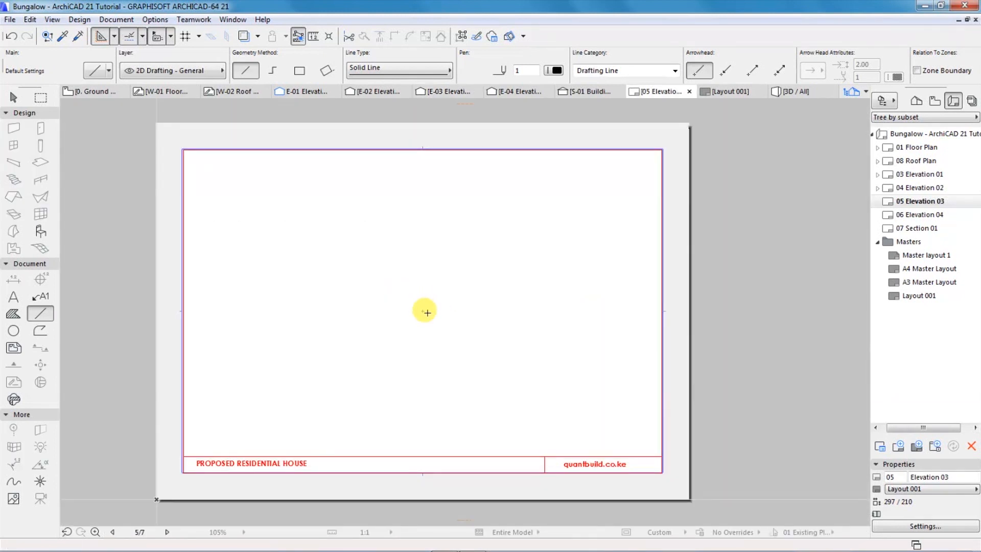
pyautogui.click(424, 309)
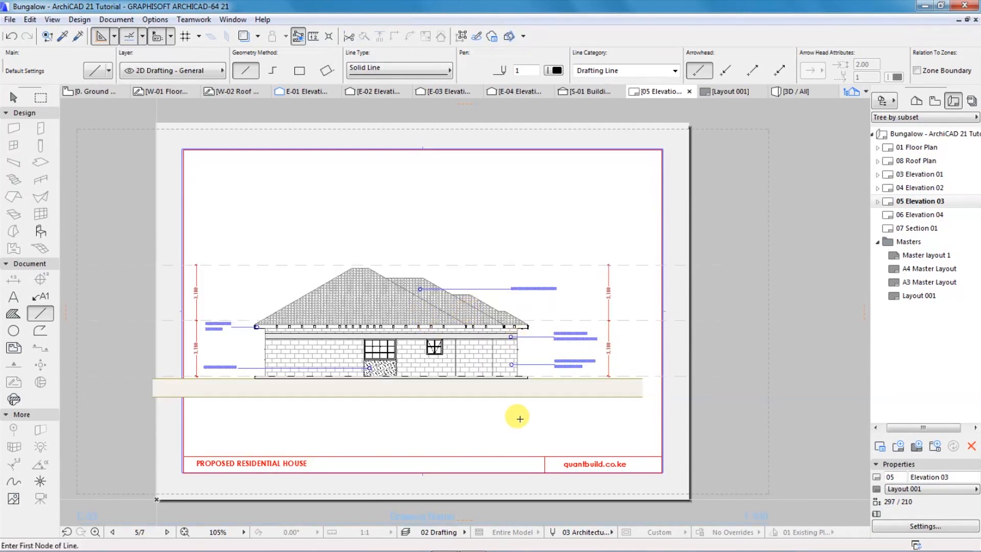
# Step: Crop the E-03 drawing frame by its lower-left corner to the sheet's left border, just above the title block
pyautogui.keyDown('shift'); pyautogui.click(578, 387); pyautogui.keyUp('shift')
pyautogui.keyDown('shift'); pyautogui.click(578, 388); pyautogui.keyUp('shift')
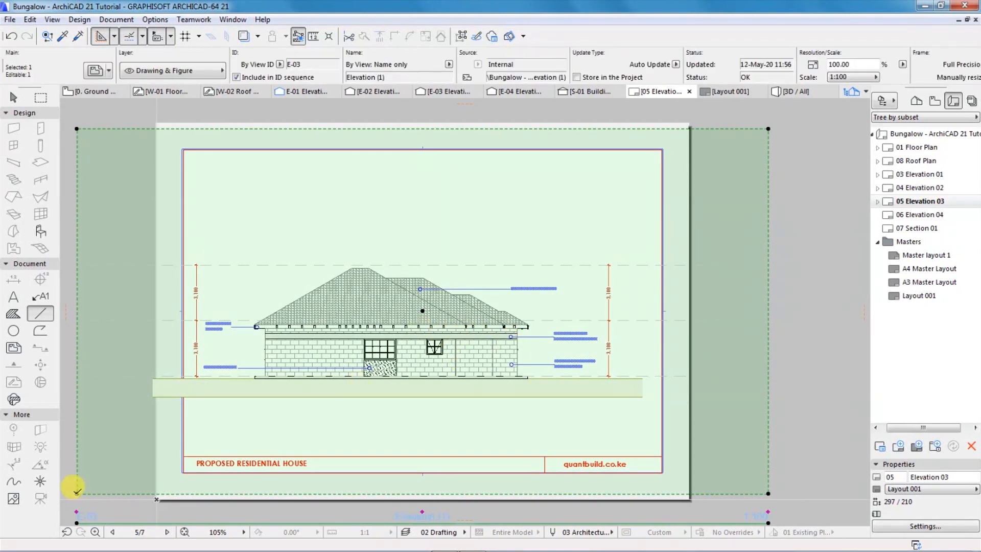
pyautogui.scroll(-2, 184, 435)
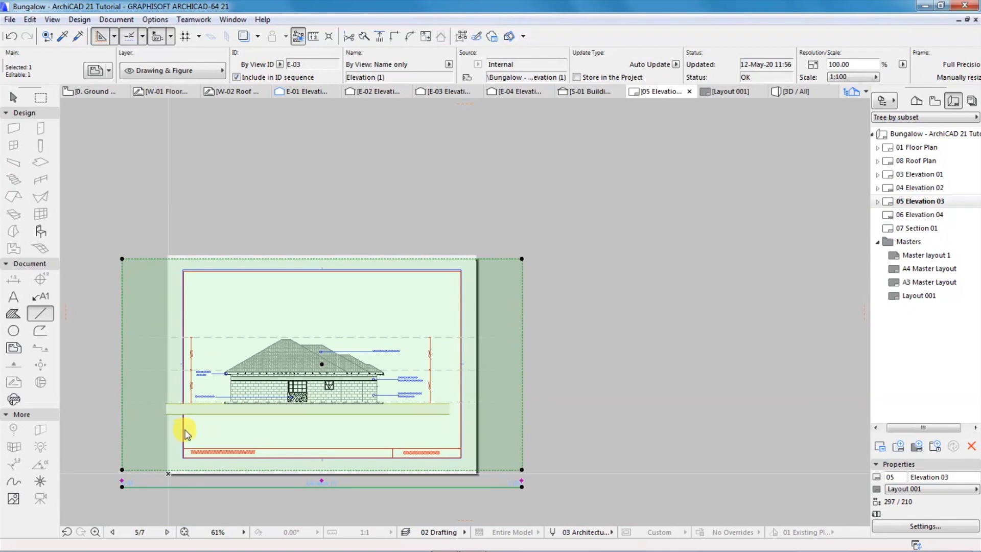
pyautogui.click(122, 468)
pyautogui.scroll(5, 184, 435)
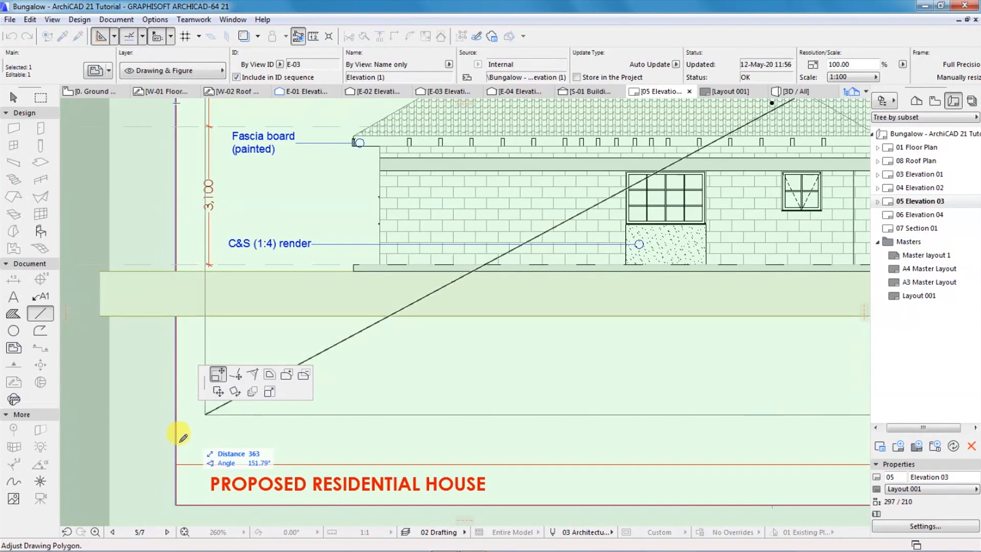
pyautogui.click(174, 446)
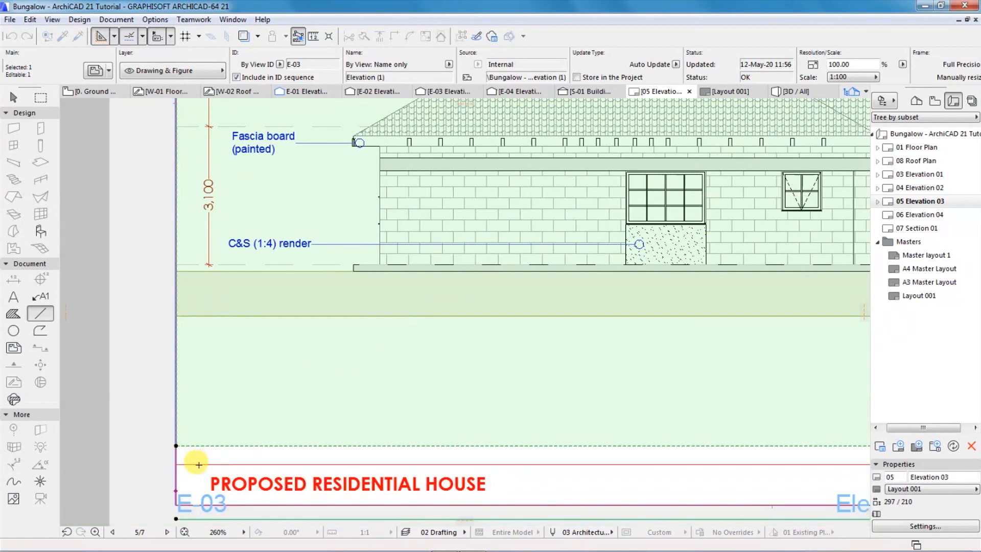
# Step: Crop the E-03 drawing frame to the right and top borders, raising its lower edge so the drawing title clears the title block
pyautogui.scroll(-4, 199, 465)
pyautogui.scroll(-3, 526, 455)
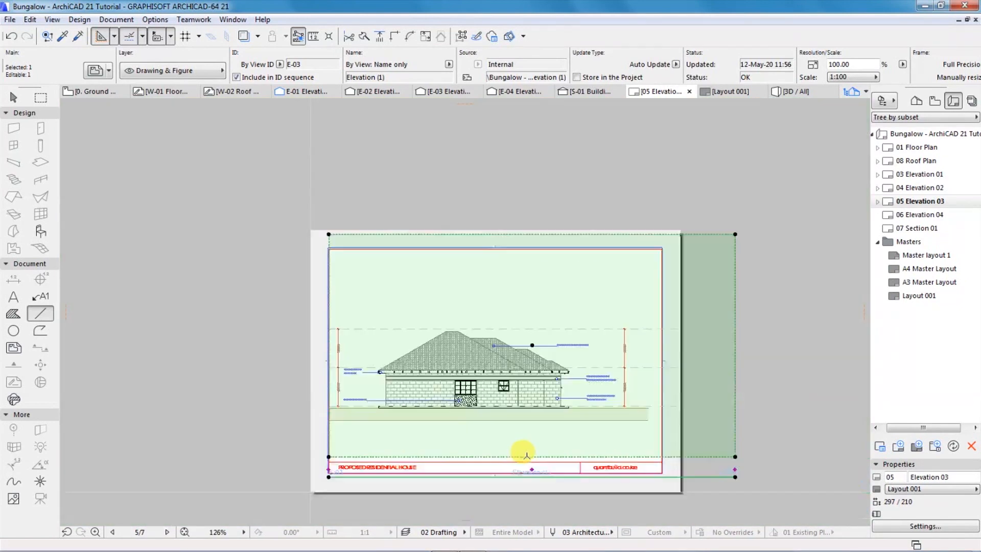
pyautogui.scroll(-2, 527, 455)
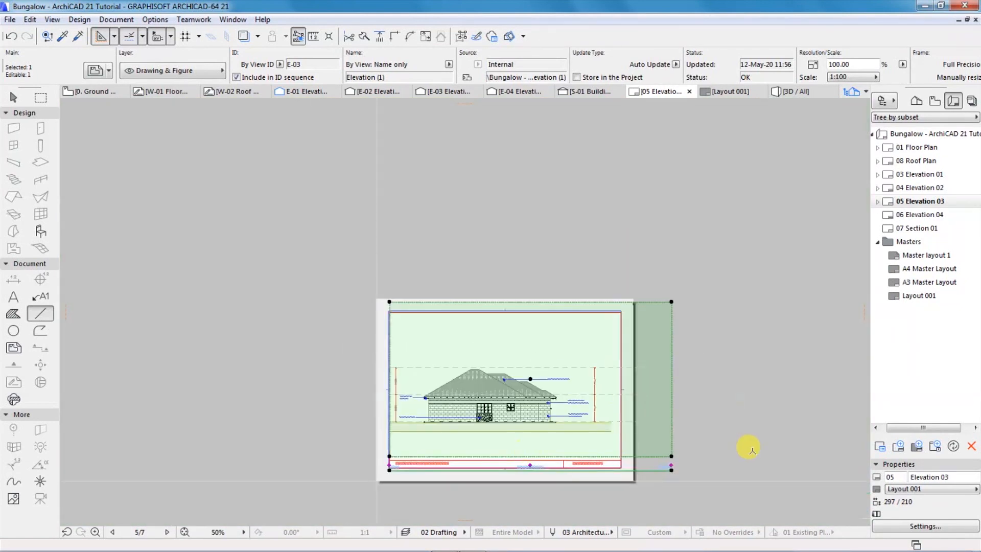
pyautogui.click(672, 455)
pyautogui.click(621, 451)
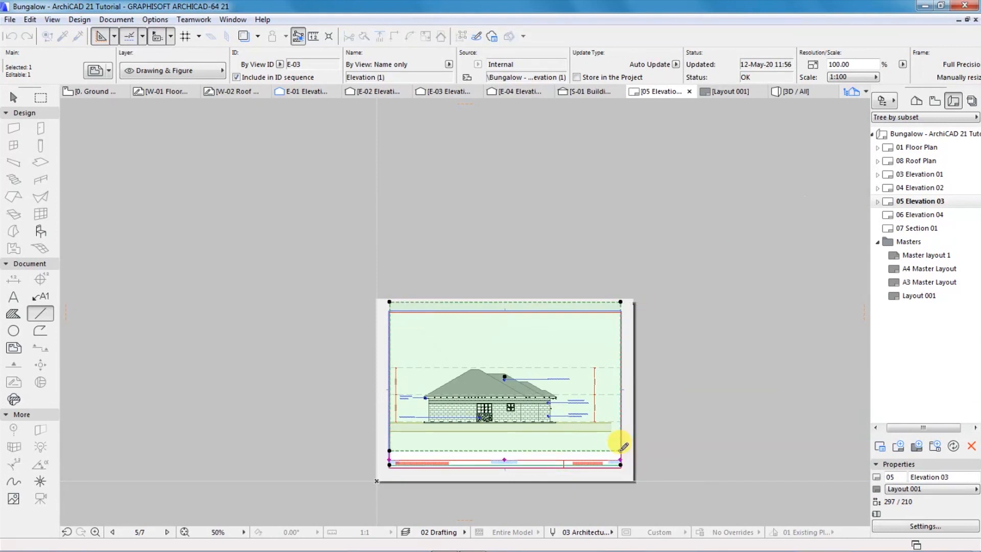
pyautogui.scroll(5, 665, 317)
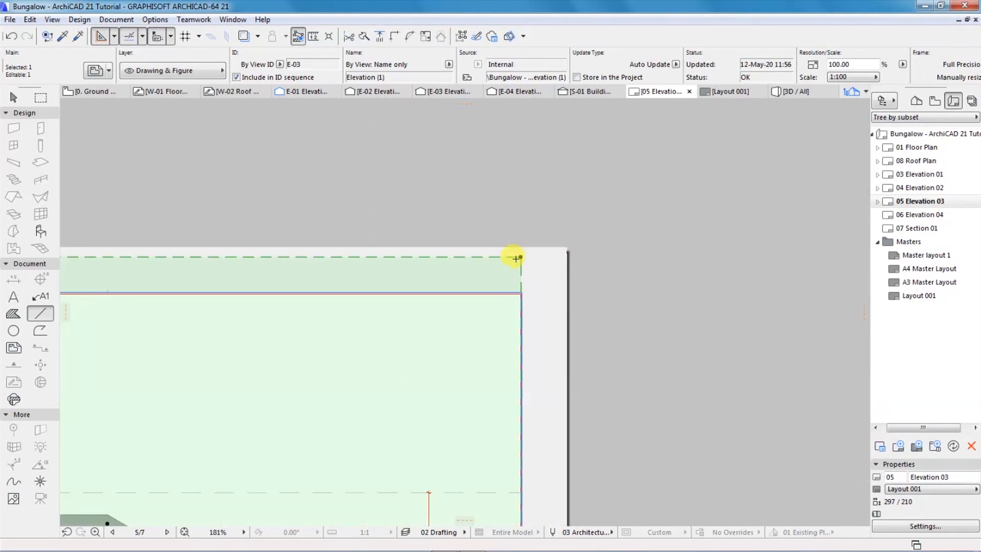
pyautogui.click(517, 276)
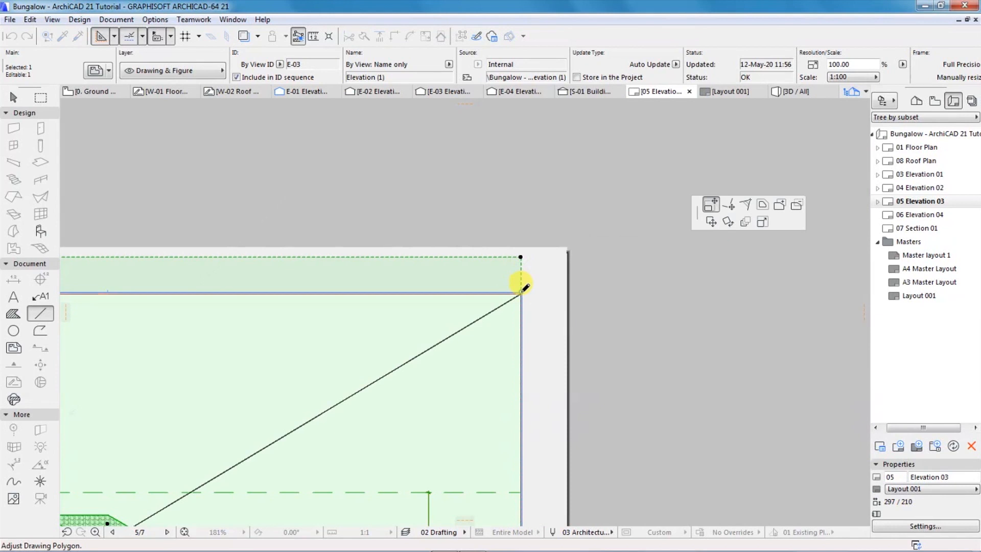
pyautogui.click(521, 293)
pyautogui.scroll(-3, 587, 279)
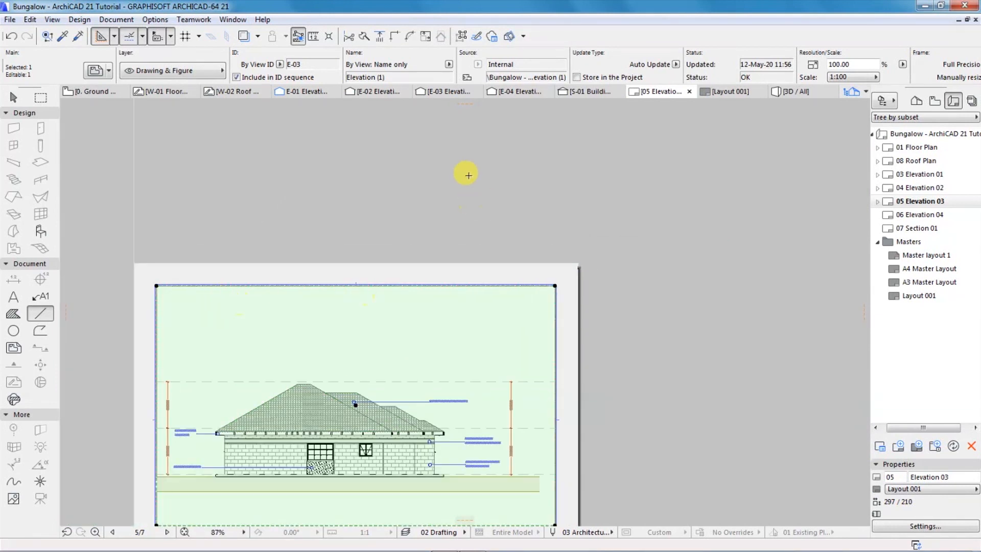
# Step: Open the Elevation 04 layout and place the saved E-04 elevation view at the centre of its sheet
pyautogui.press('Escape')
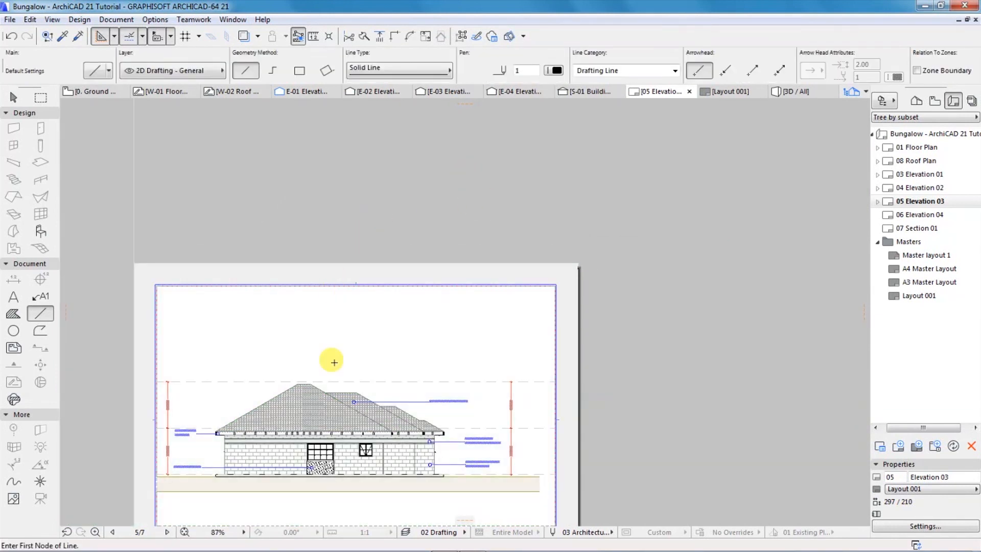
pyautogui.scroll(-3, 322, 371)
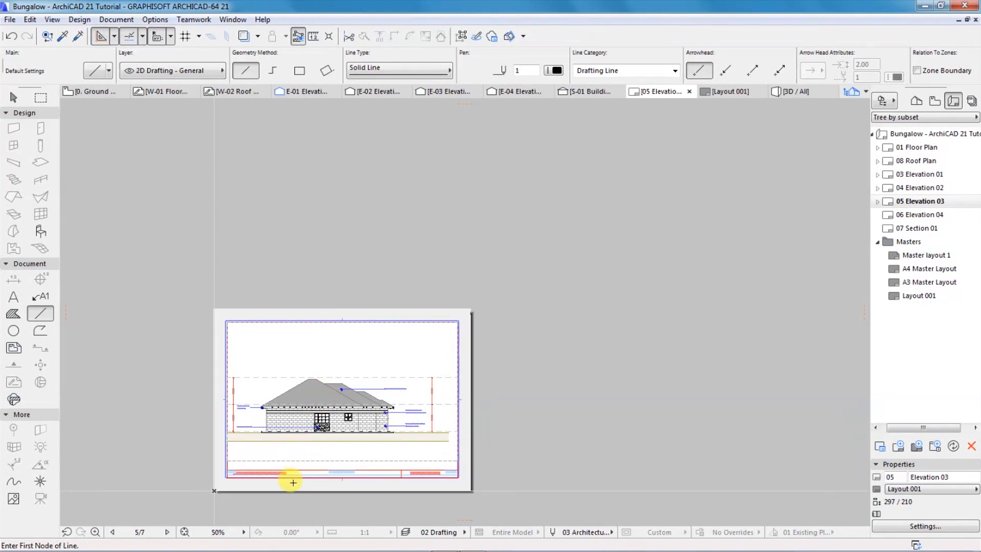
pyautogui.scroll(3, 291, 477)
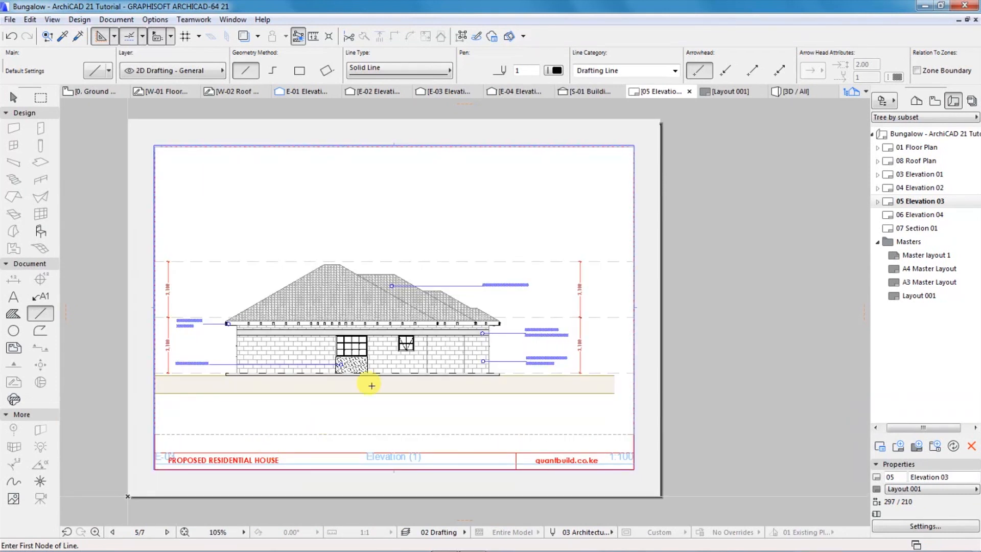
pyautogui.doubleClick(919, 215)
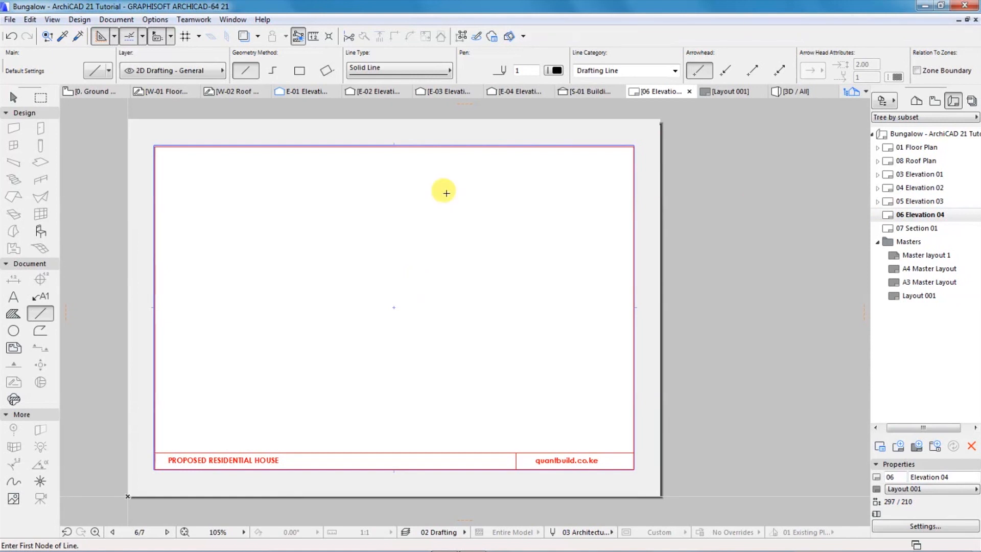
pyautogui.click(514, 92)
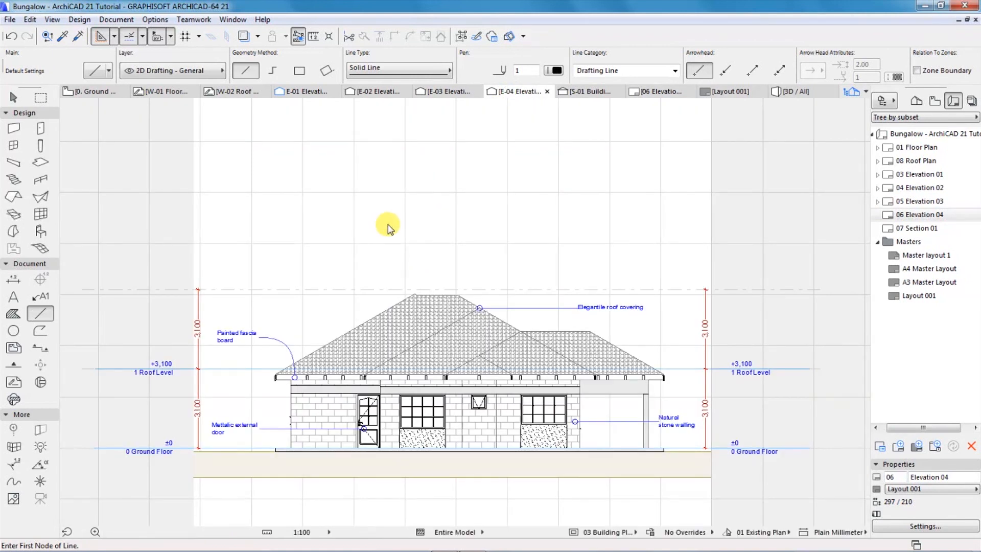
pyautogui.rightClick(424, 253)
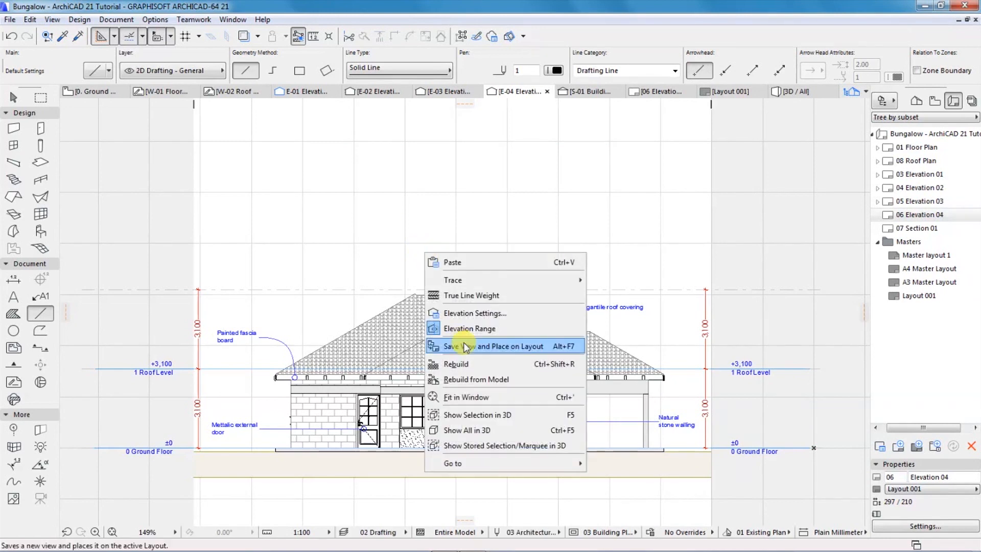
pyautogui.click(473, 344)
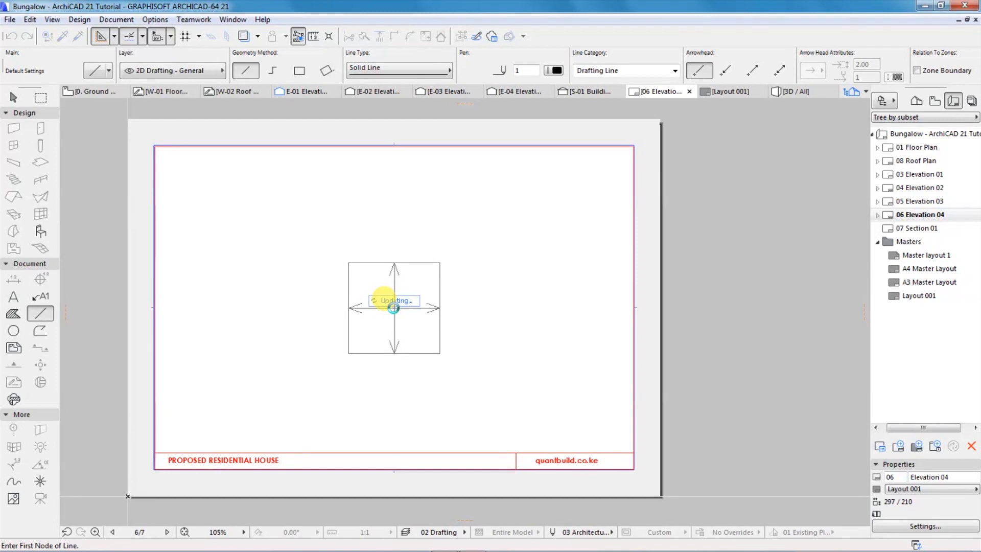
pyautogui.click(394, 307)
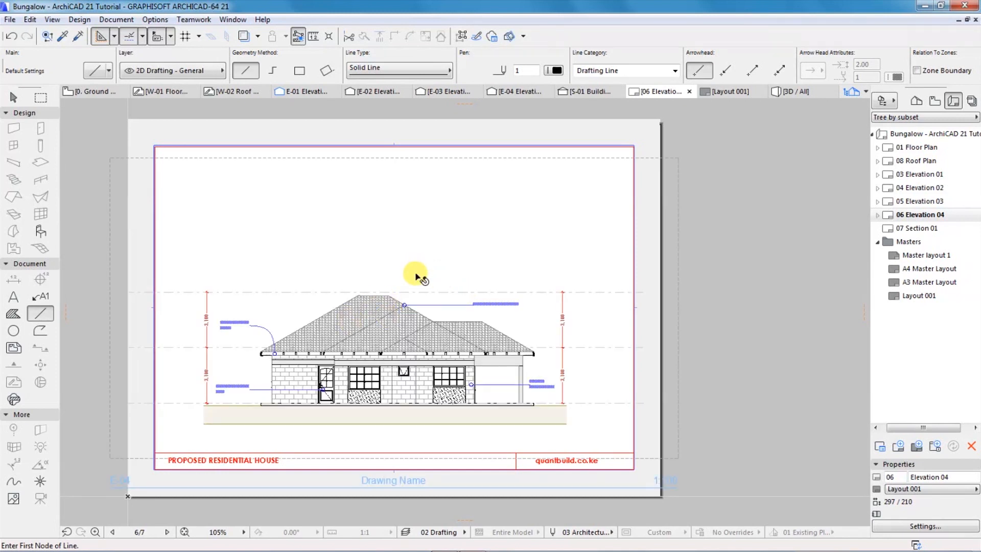
# Step: Crop the E-04 drawing frame by its two lower corners to the side borders, raising the lower edge so its title clears the title block
pyautogui.keyDown('shift'); pyautogui.click(425, 288); pyautogui.keyUp('shift')
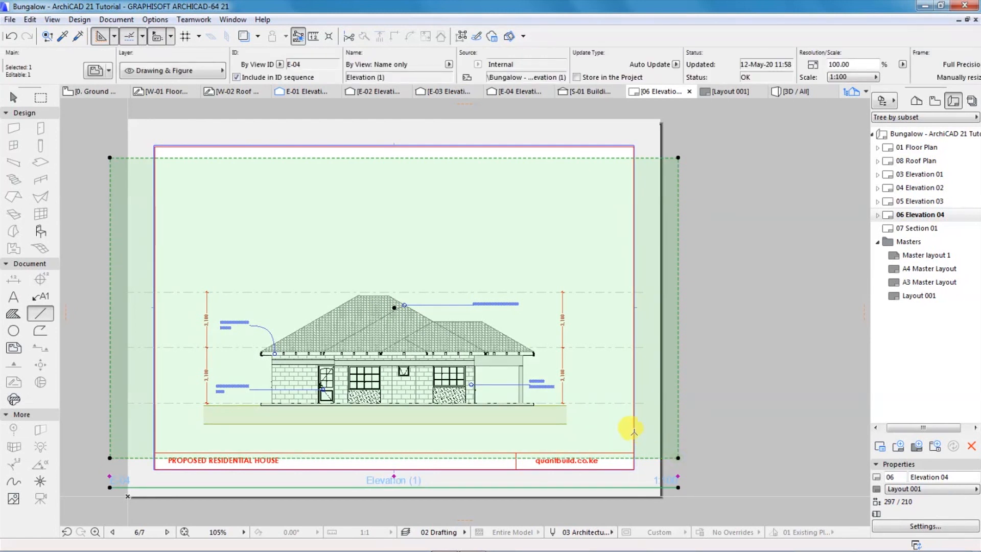
pyautogui.click(679, 455)
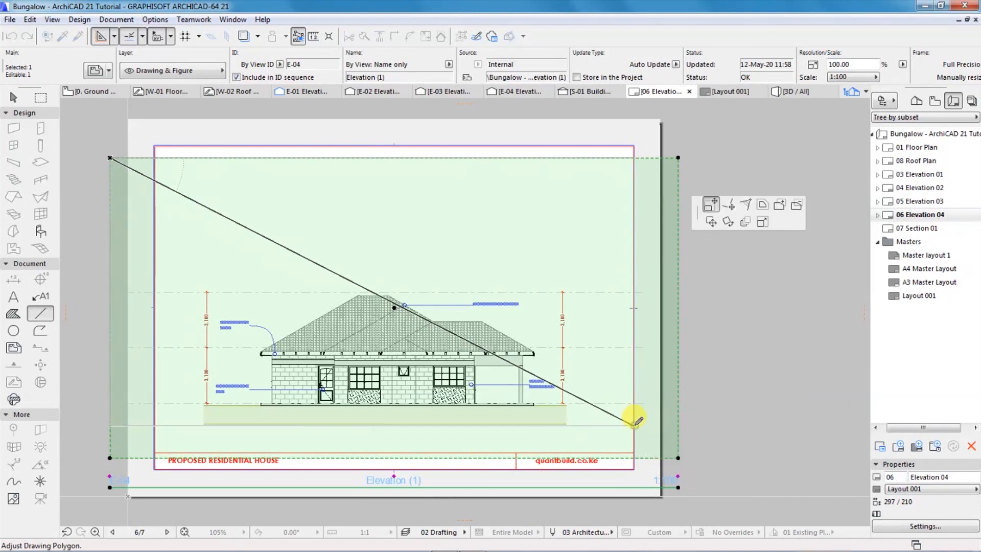
pyautogui.click(636, 423)
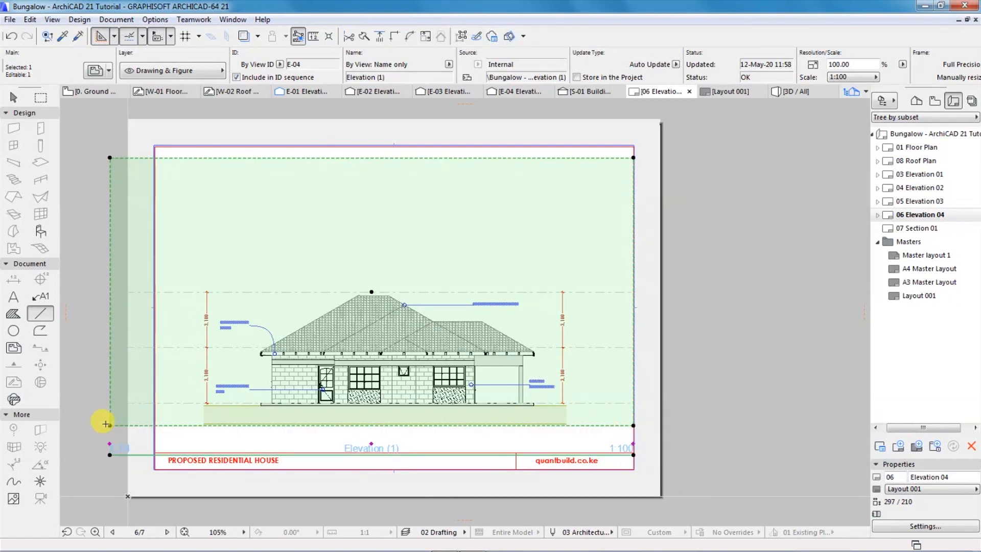
pyautogui.click(162, 424)
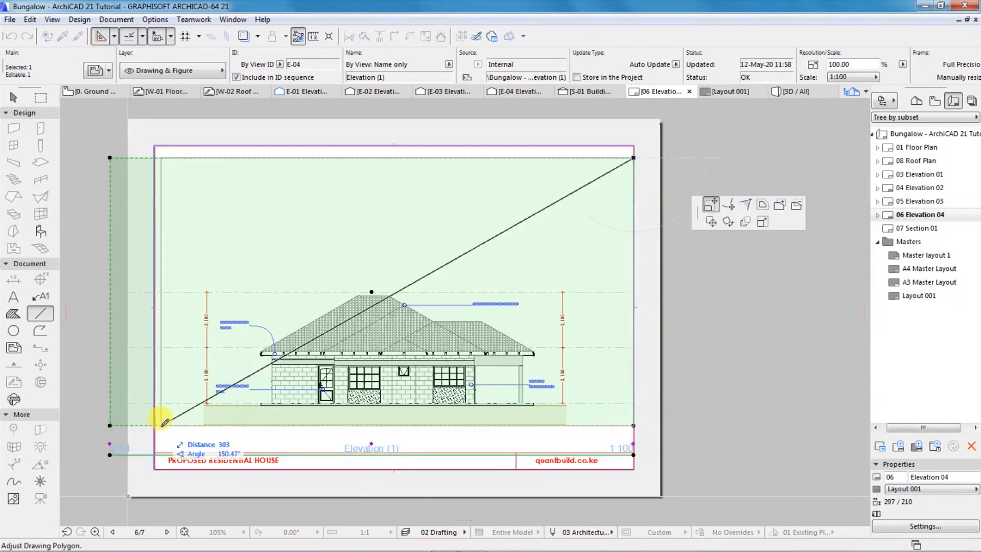
pyautogui.click(155, 423)
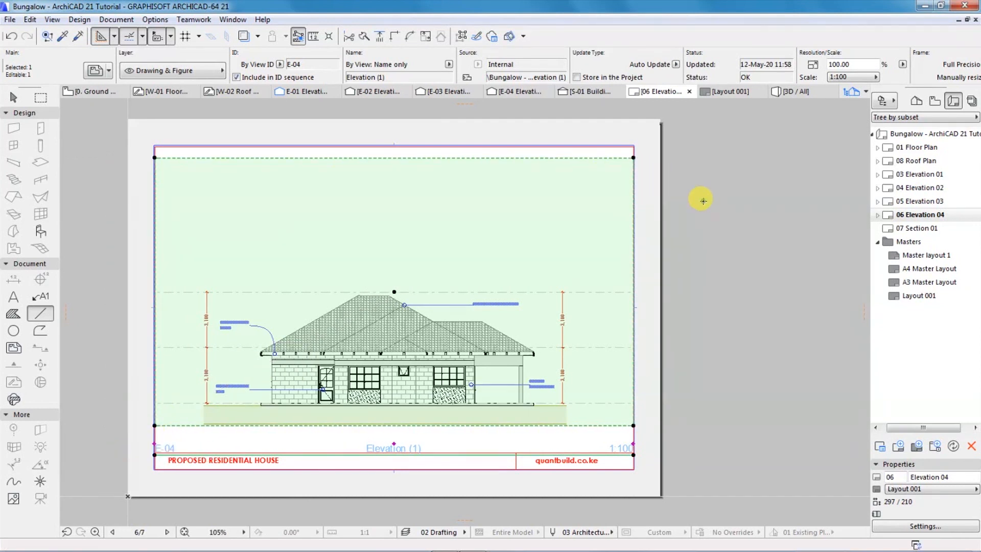
pyautogui.press('Escape')
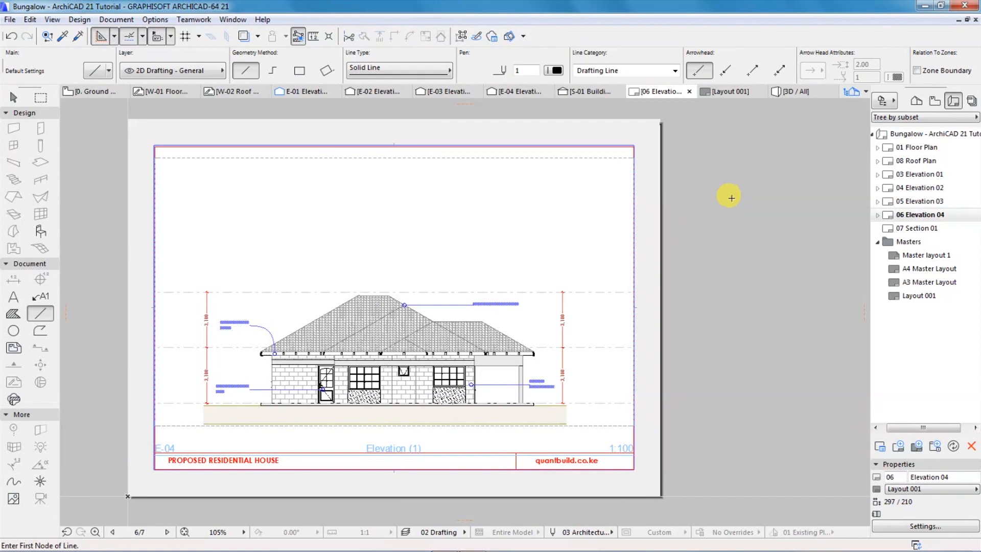
# Step: Open the Section 01 layout and place the saved S-01 building section view on its sheet
pyautogui.doubleClick(915, 228)
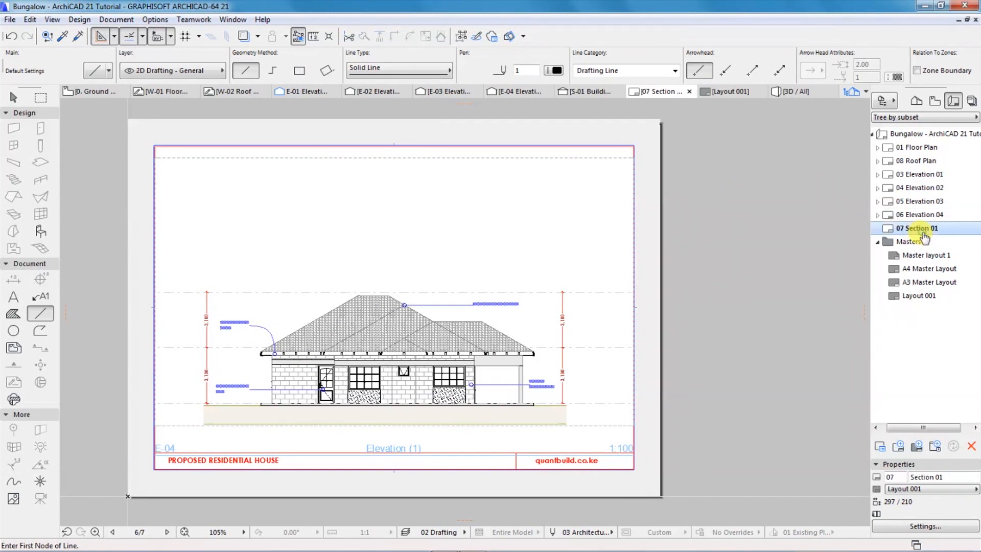
pyautogui.click(588, 91)
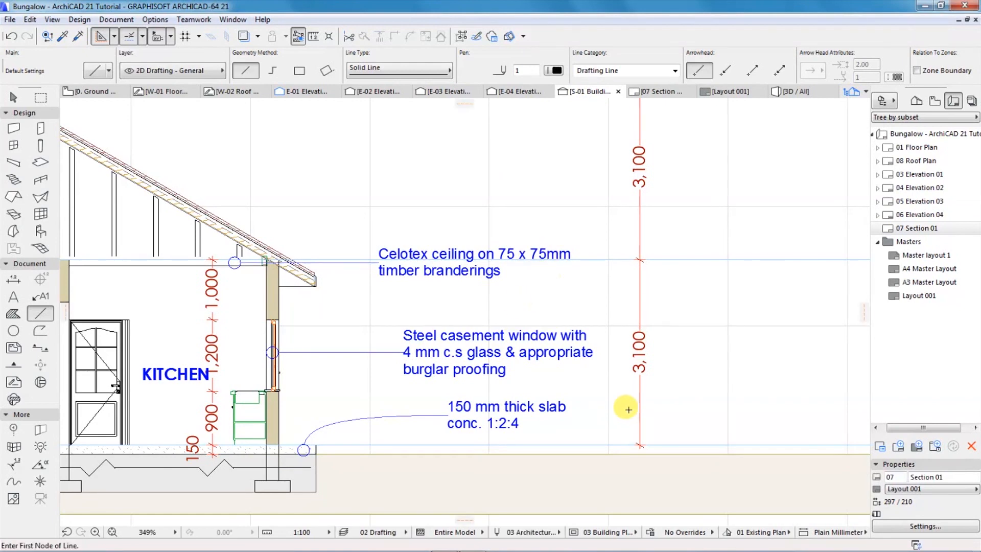
pyautogui.scroll(-5, 659, 414)
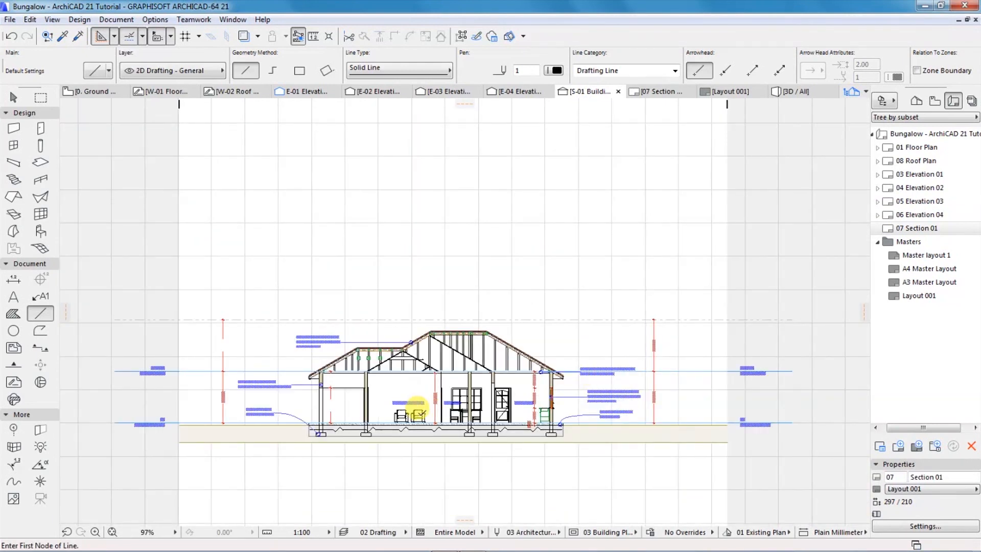
pyautogui.scroll(2, 412, 462)
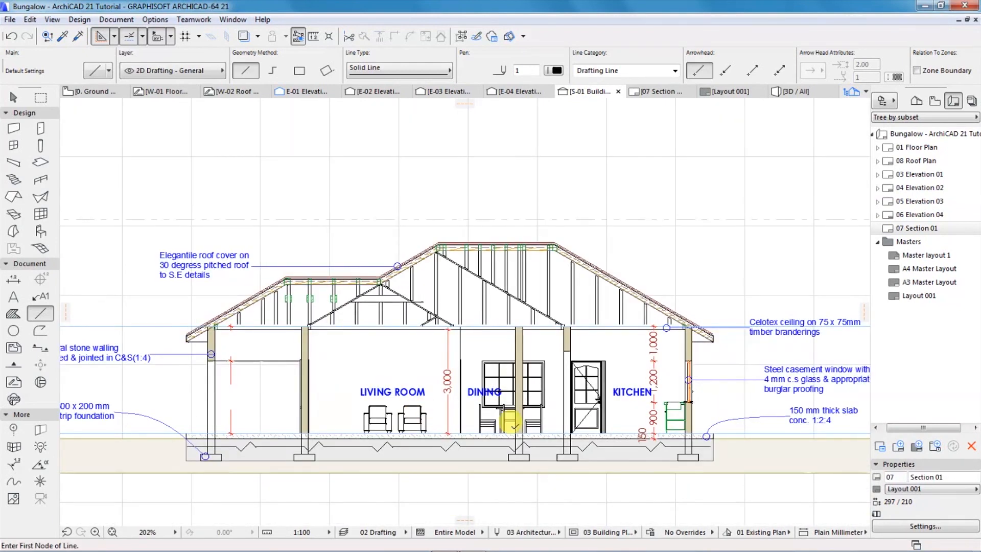
pyautogui.rightClick(331, 249)
pyautogui.click(391, 341)
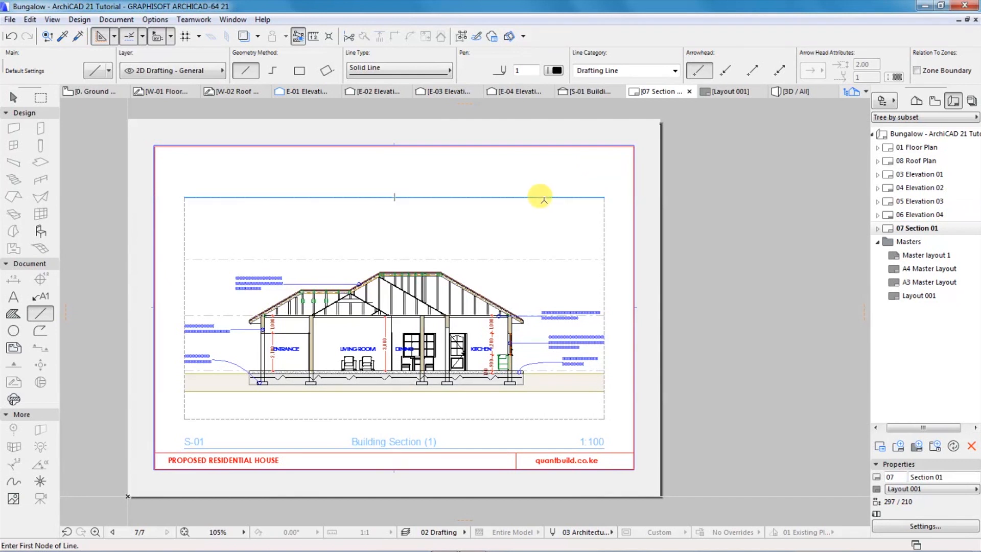
pyautogui.scroll(3, 476, 379)
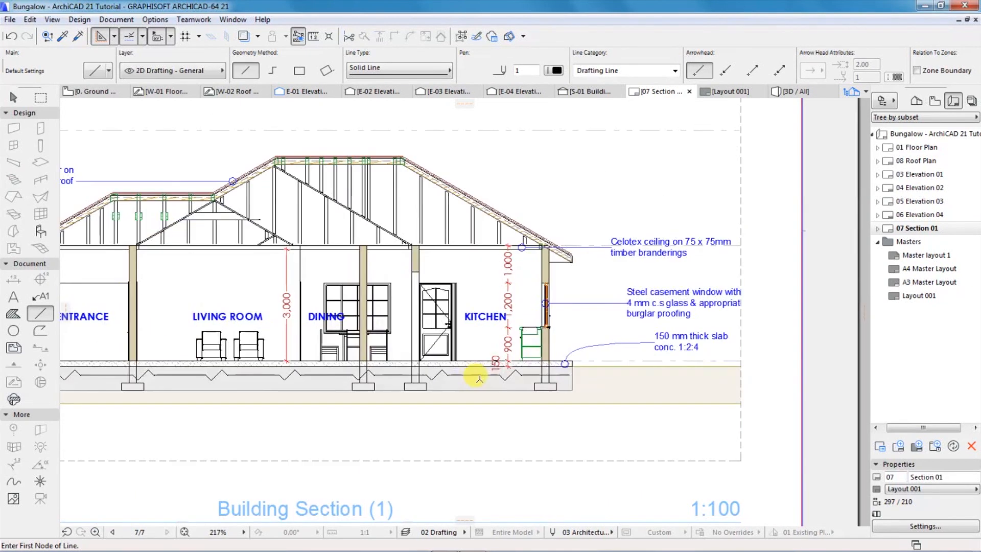
pyautogui.scroll(-3, 442, 354)
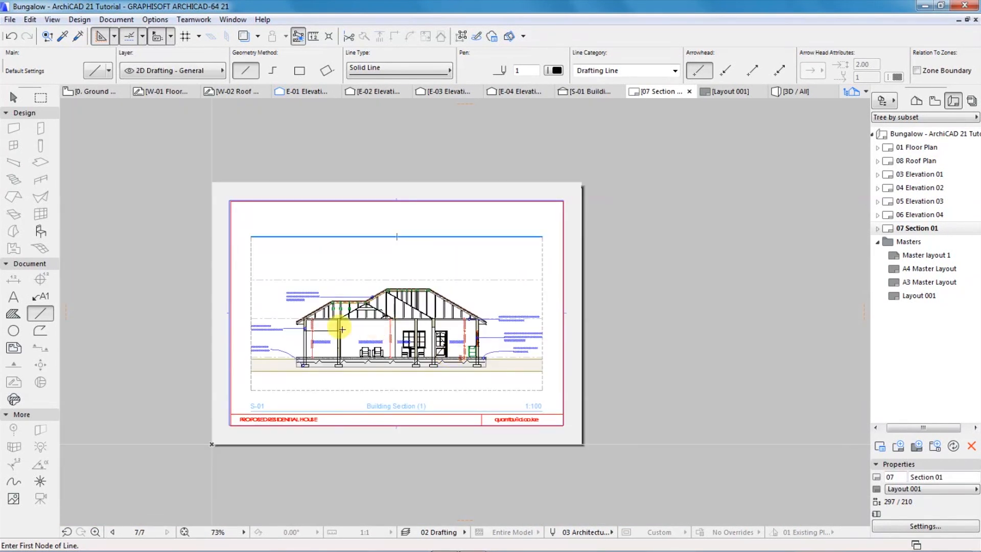
pyautogui.scroll(1, 338, 333)
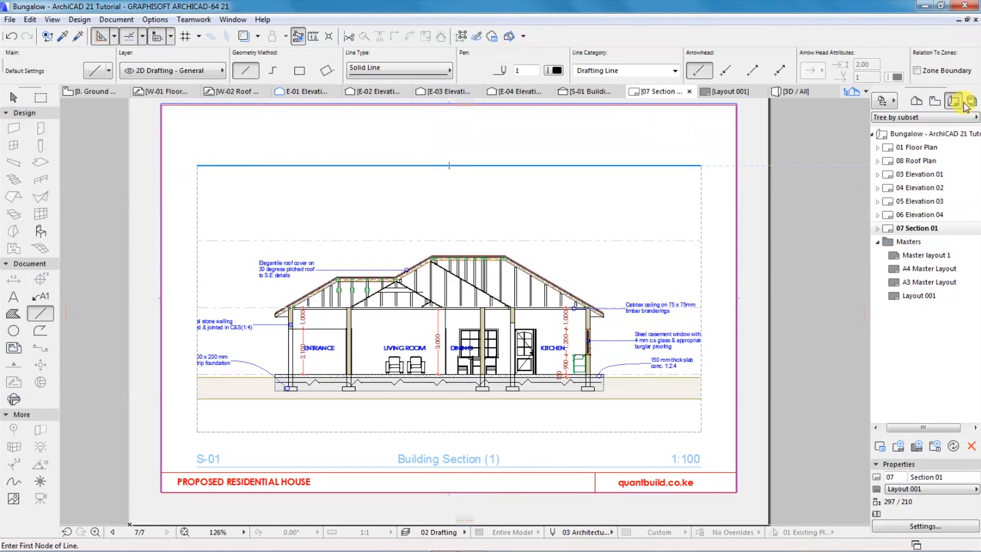
pyautogui.click(894, 102)
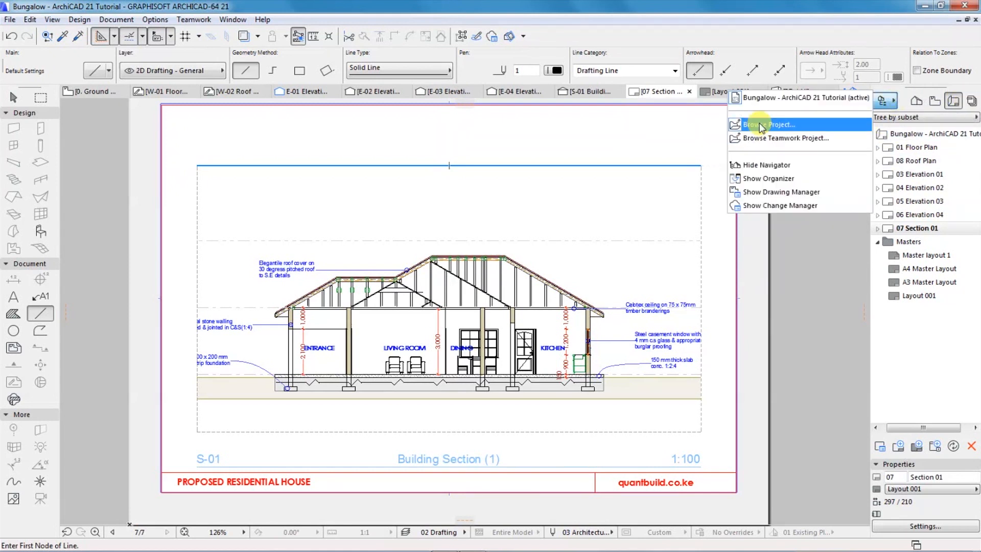
pyautogui.click(836, 242)
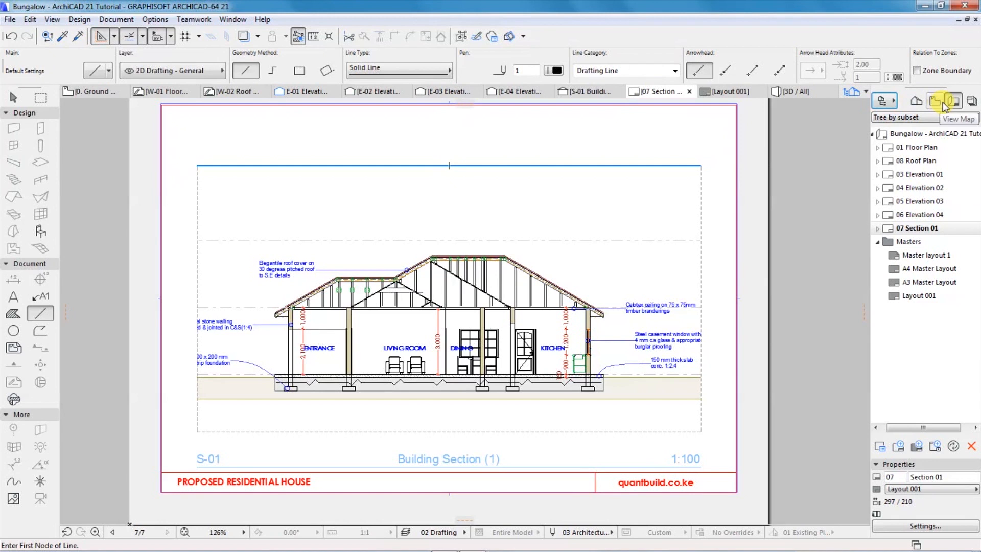
# Step: Add a folder named Issue 001 to the Proposed Bungalow publisher set
pyautogui.click(971, 101)
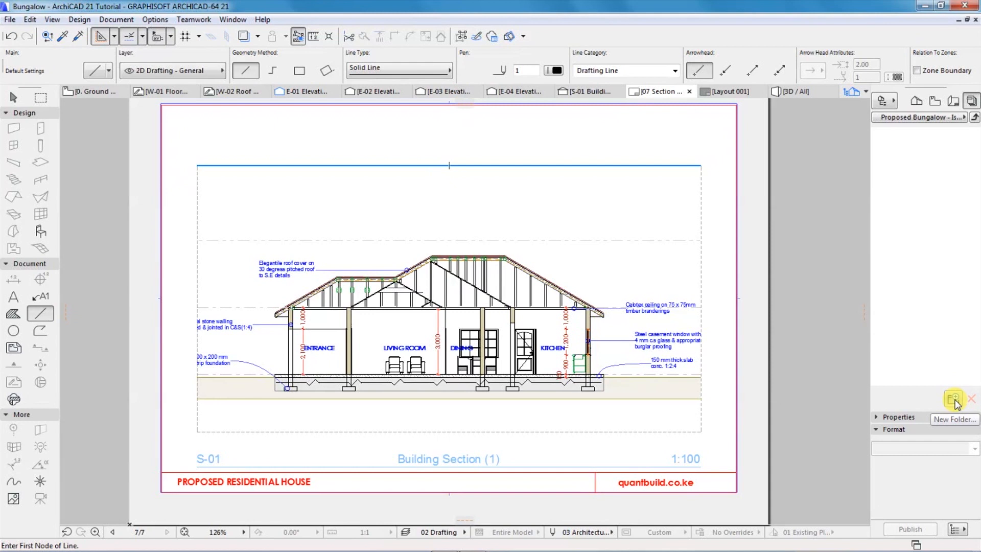
pyautogui.click(954, 399)
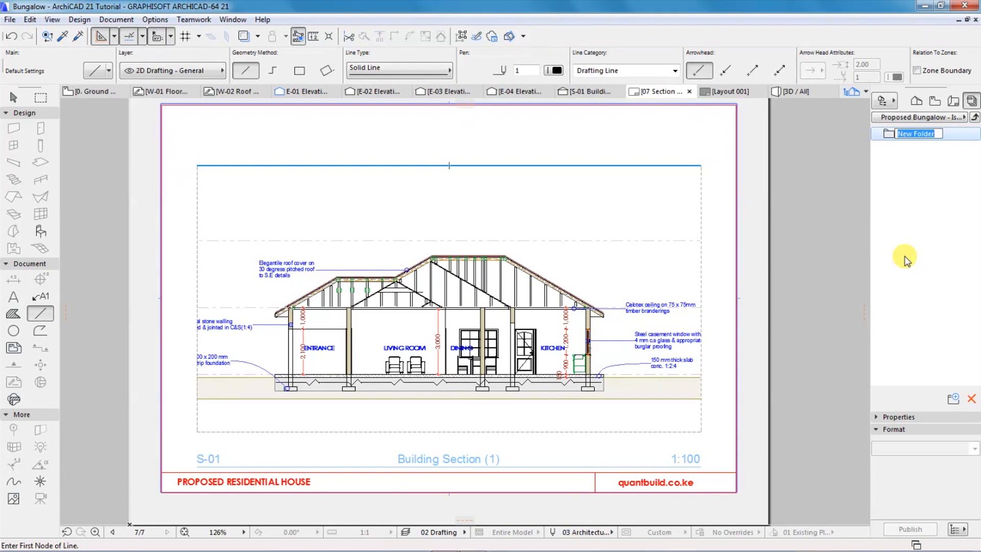
pyautogui.write('Issue 001')
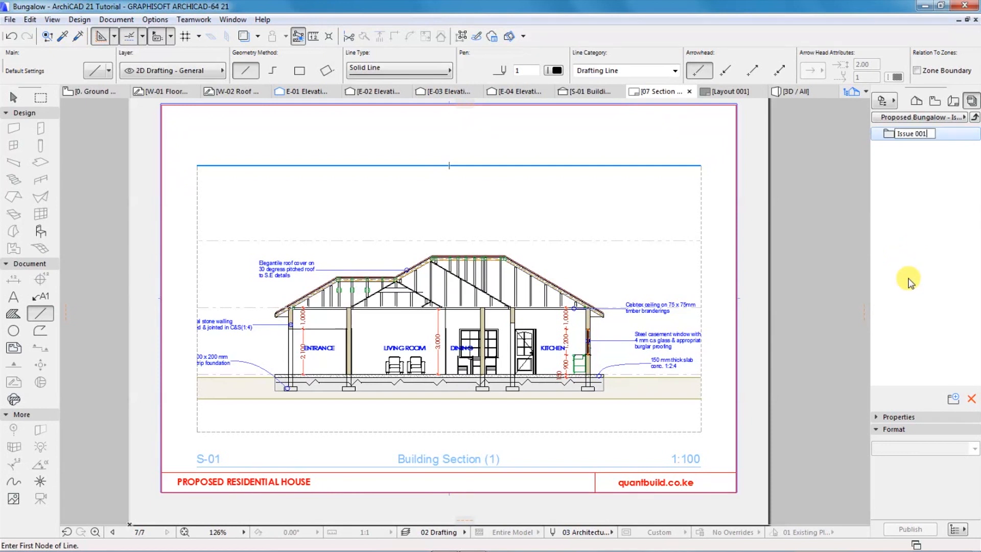
pyautogui.press('Return')
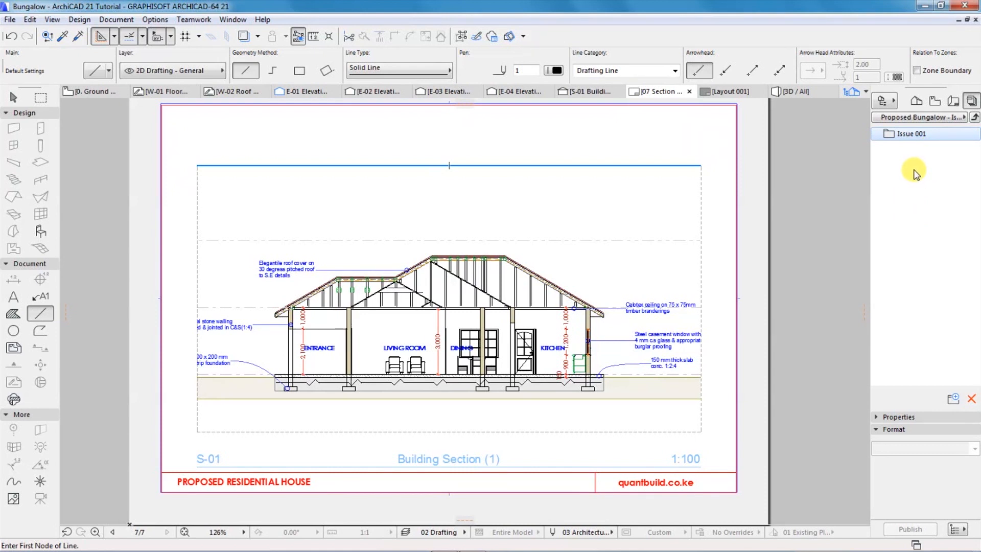
# Step: Review the list of publisher sets, and return to the contents of the Proposed Bungalow - Issue 01 set
pyautogui.click(965, 121)
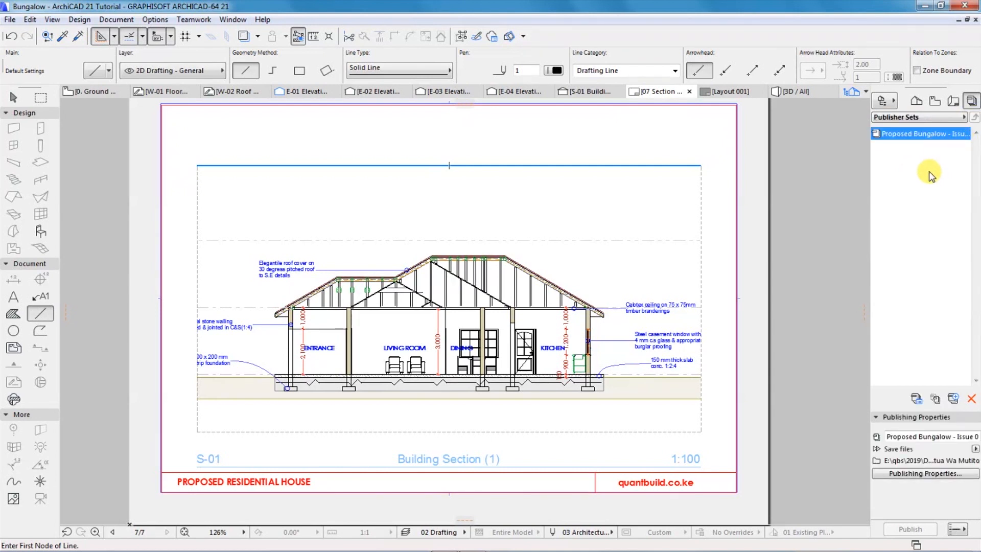
pyautogui.click(919, 183)
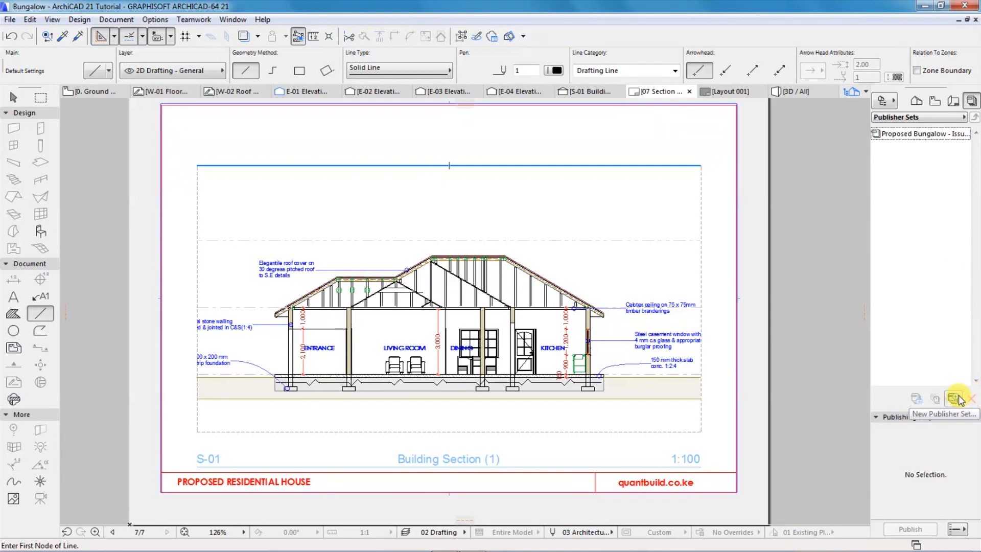
pyautogui.click(963, 118)
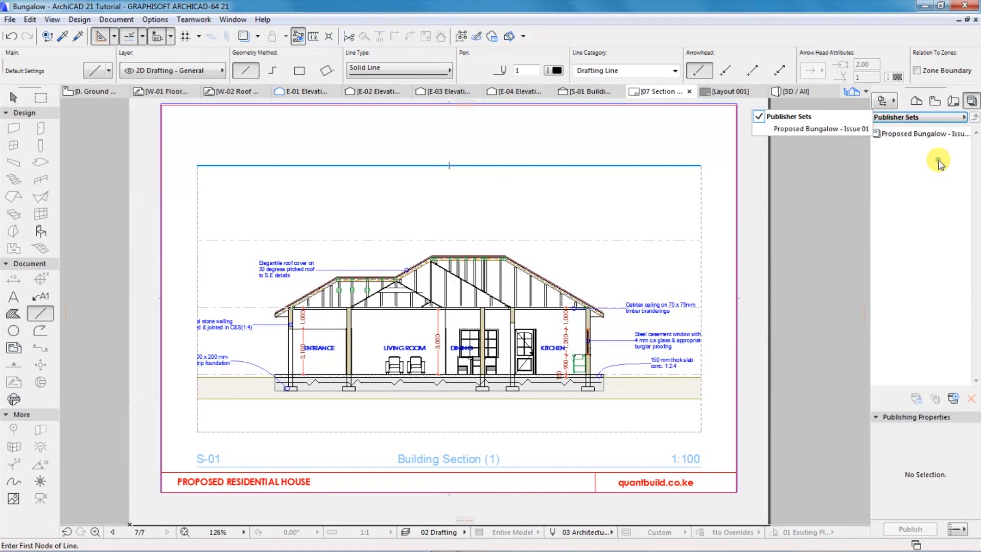
pyautogui.doubleClick(920, 133)
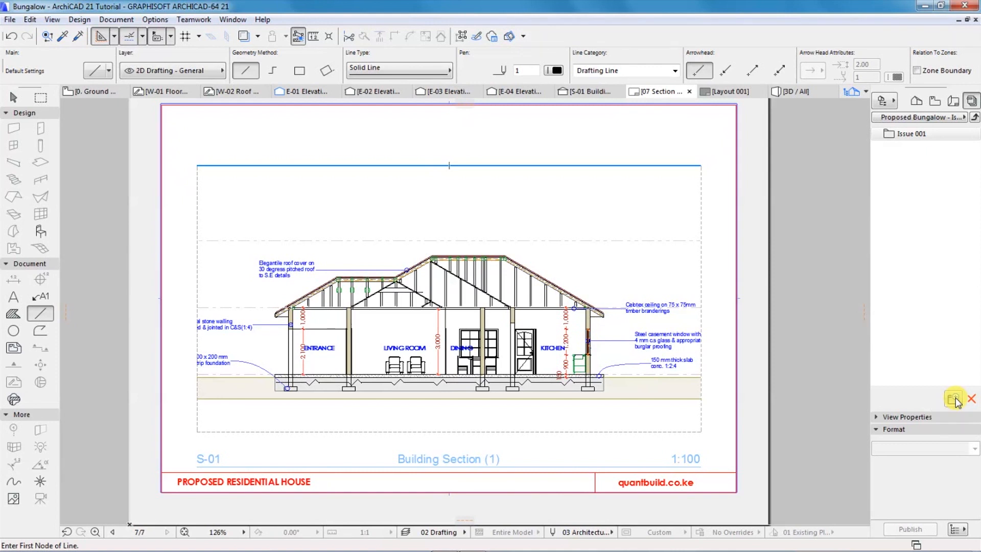
# Step: Show the view properties of the Issue 001 folder in the publisher set
pyautogui.click(907, 136)
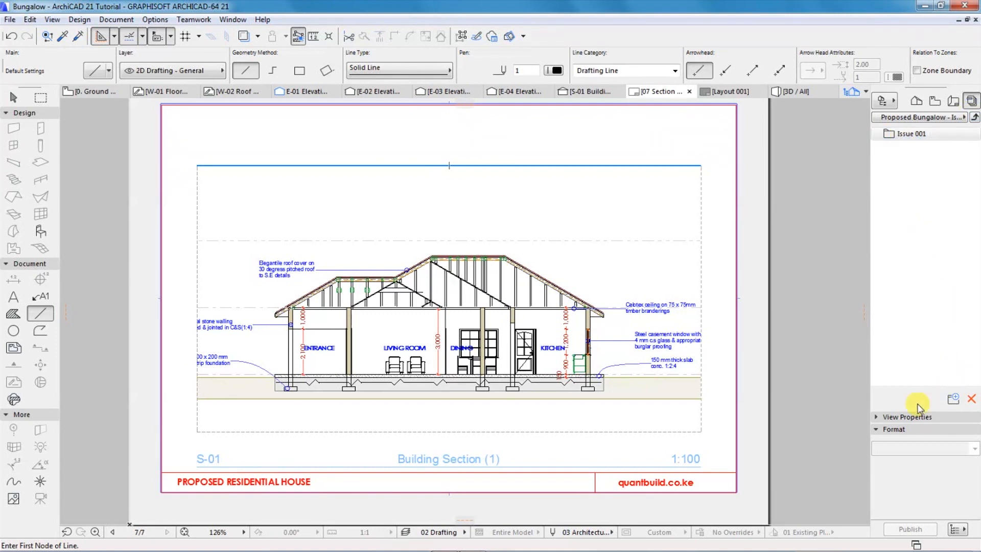
pyautogui.click(916, 136)
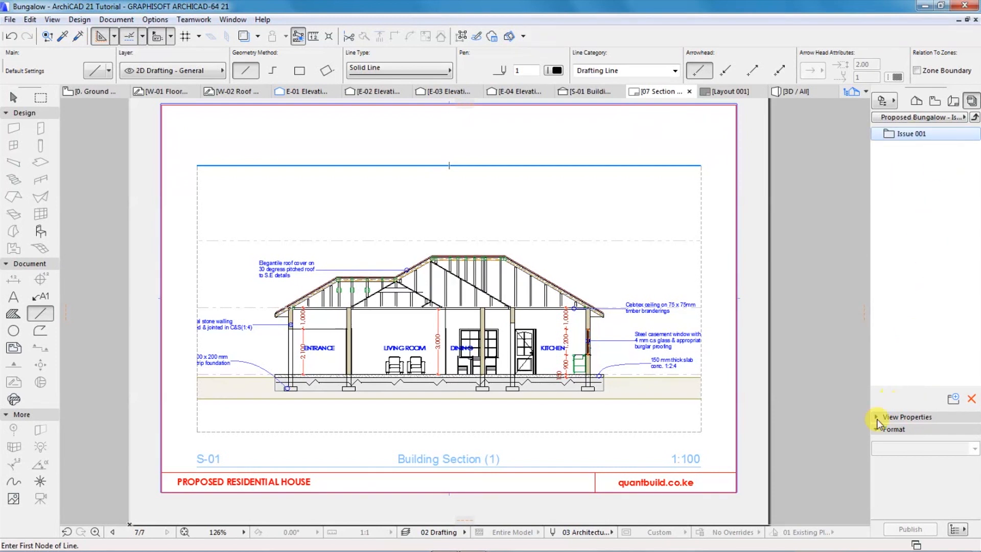
pyautogui.click(893, 417)
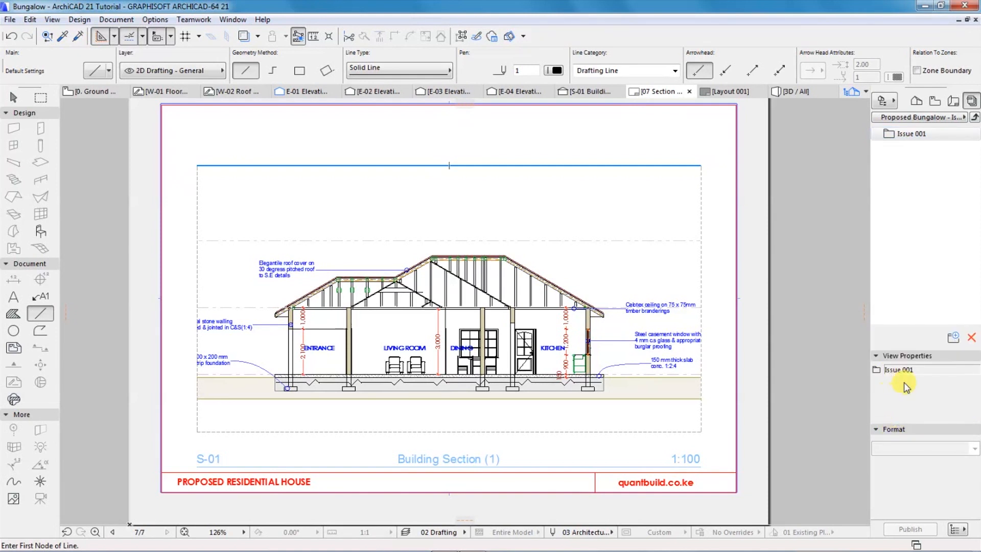
pyautogui.click(894, 430)
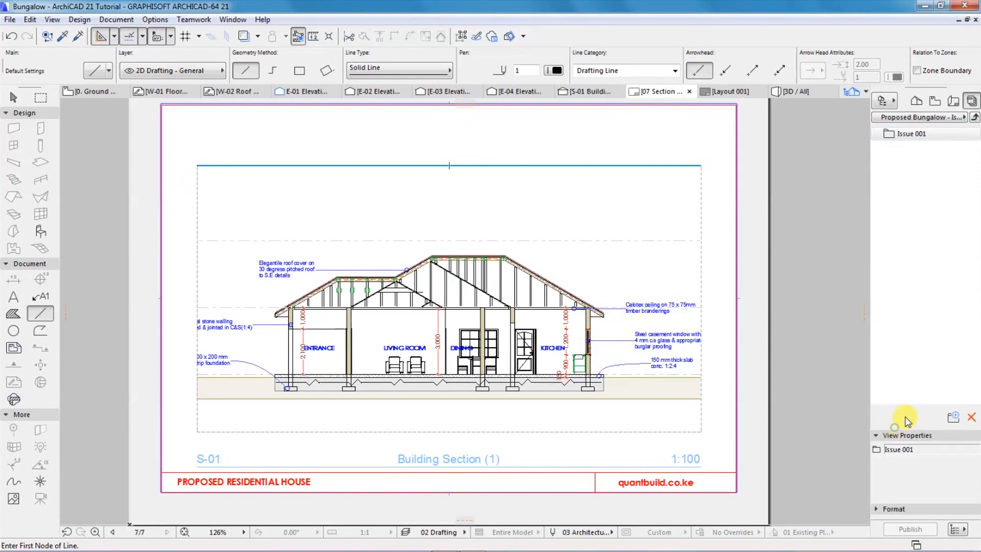
pyautogui.click(894, 508)
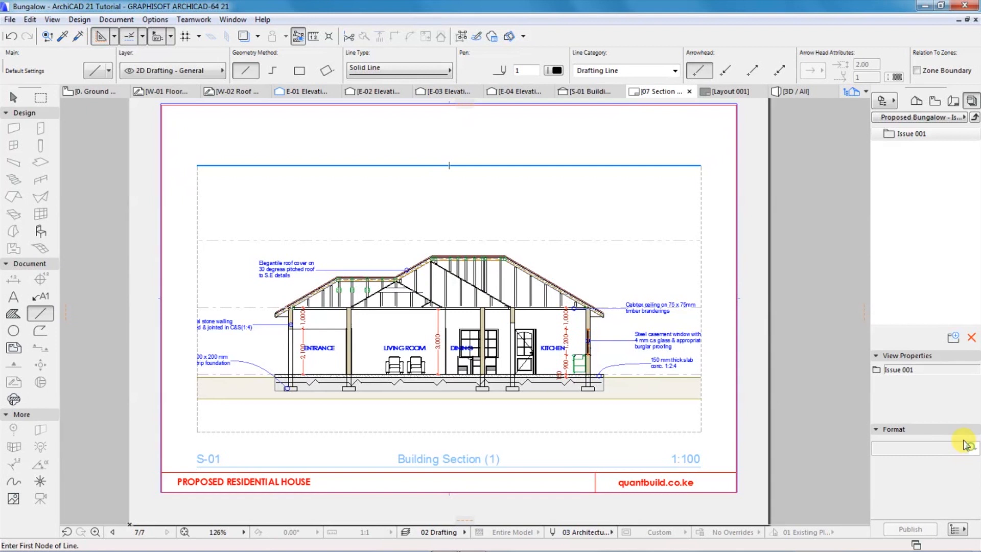
pyautogui.click(894, 308)
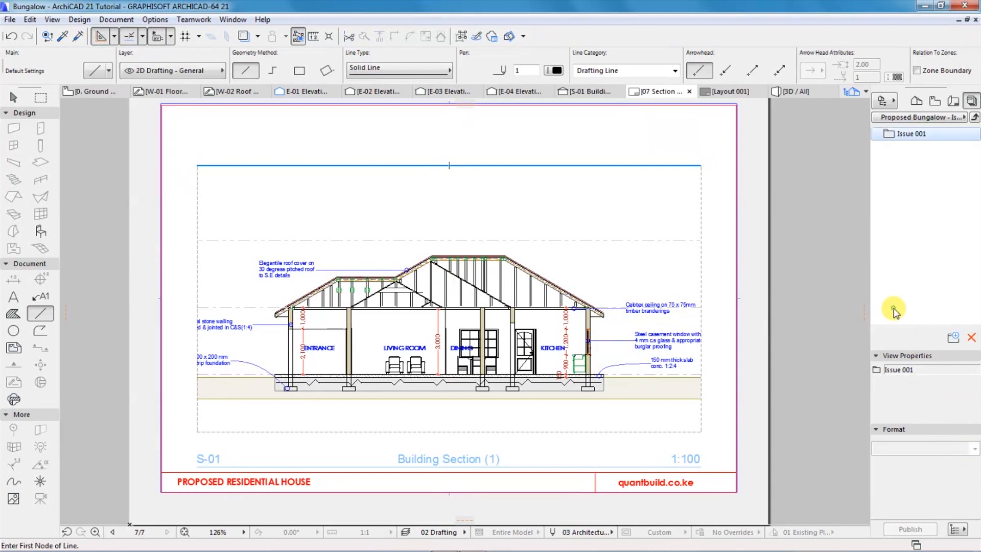
# Step: Open the Organizer with the layout book beside the contents of the Proposed Bungalow publisher set
pyautogui.click(896, 101)
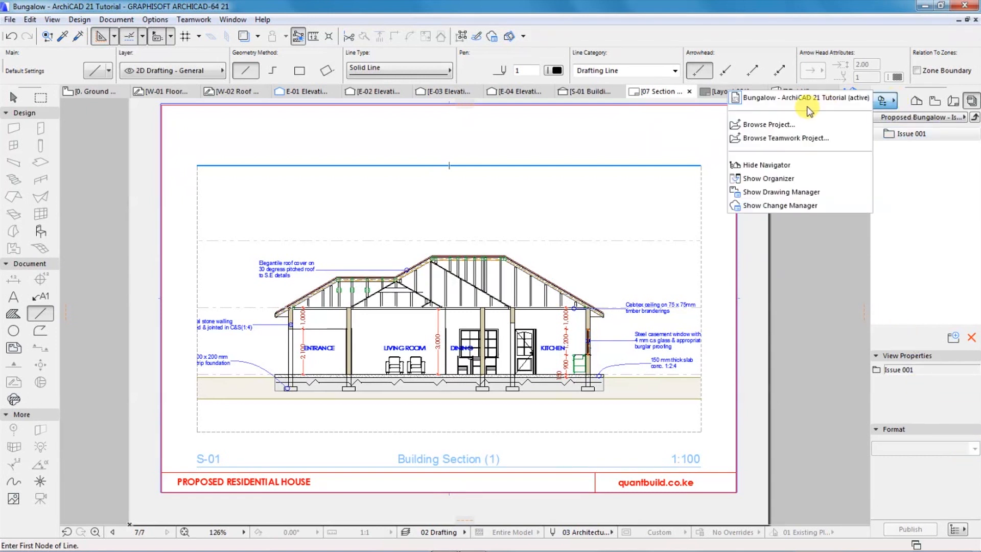
pyautogui.click(766, 181)
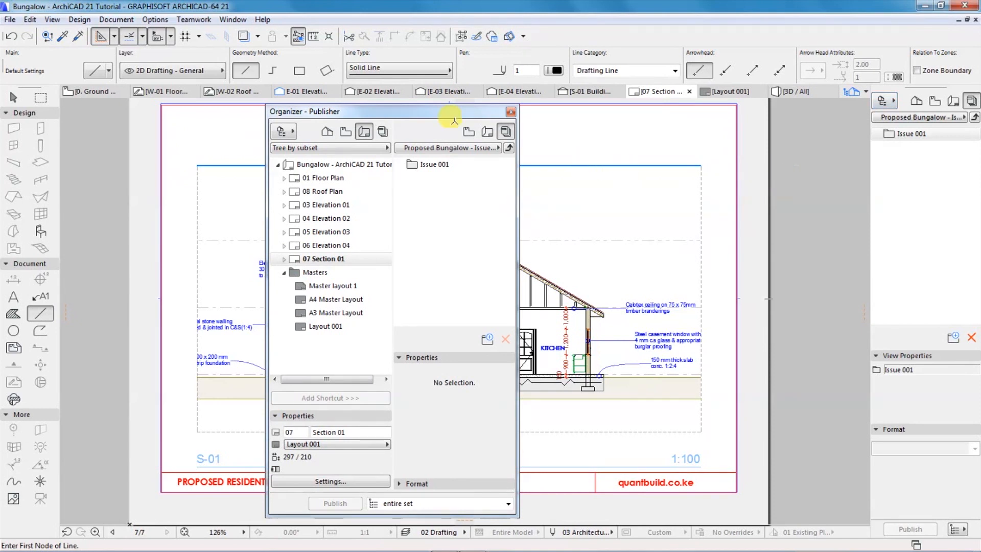
pyautogui.moveTo(436, 111); pyautogui.dragTo(544, 107)
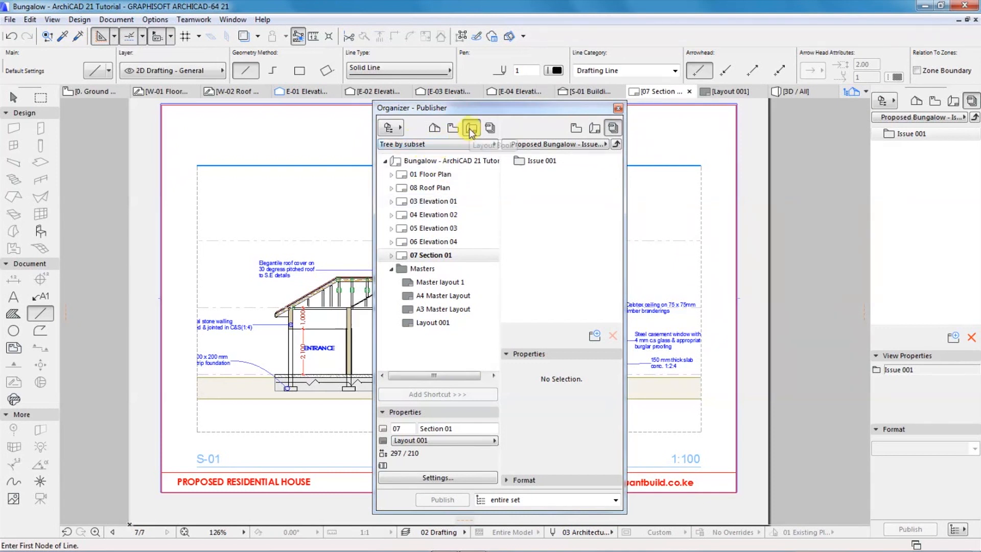
pyautogui.click(457, 257)
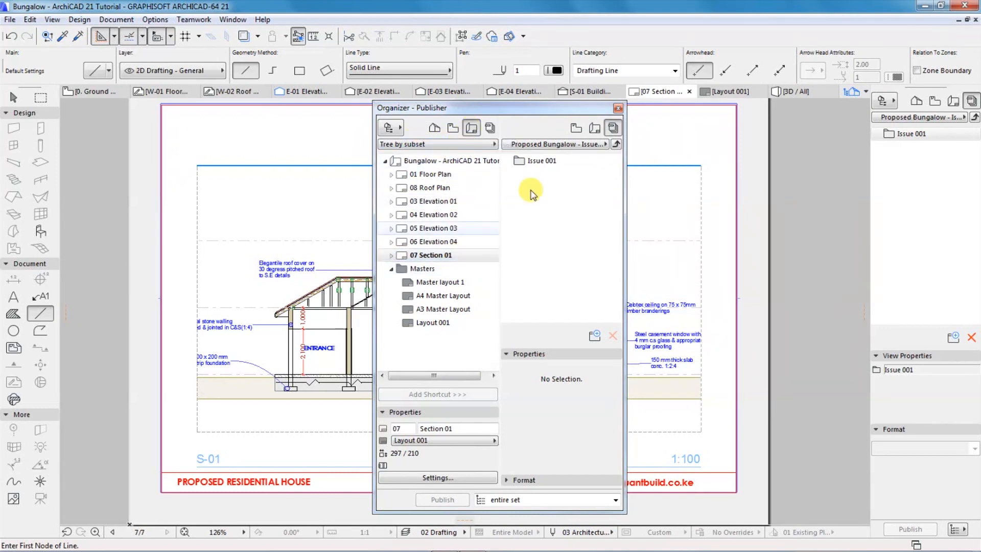
pyautogui.click(613, 130)
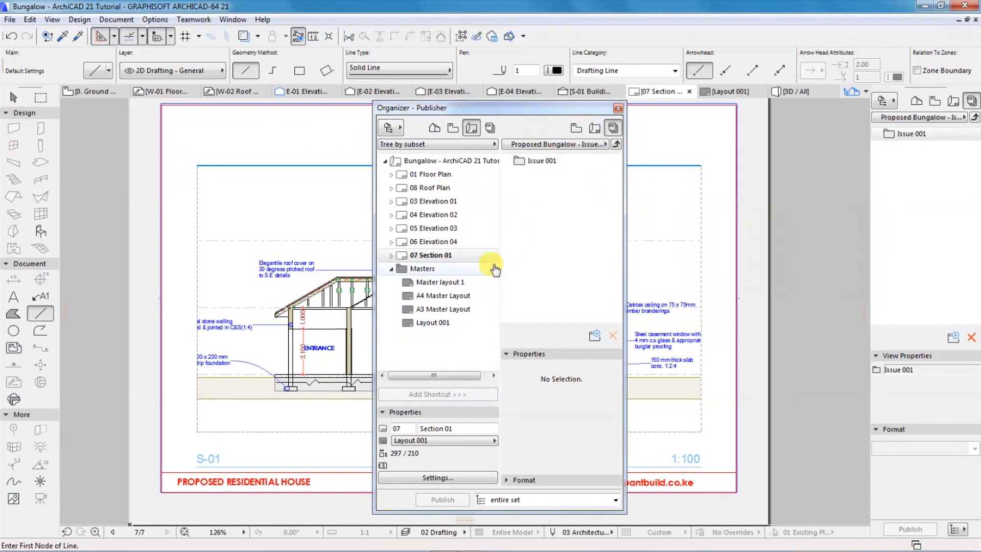
# Step: Go through the layouts from 01 Floor Plan to 07 Section 01 in the Organizer's layout book
pyautogui.click(431, 174)
pyautogui.click(433, 188)
pyautogui.click(435, 201)
pyautogui.click(436, 215)
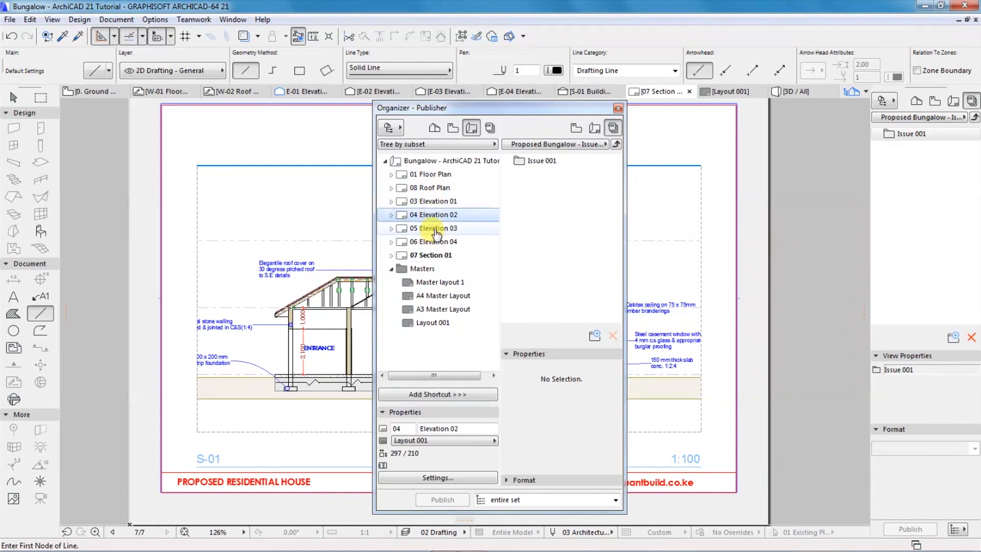
pyautogui.click(435, 229)
pyautogui.click(437, 241)
pyautogui.click(439, 256)
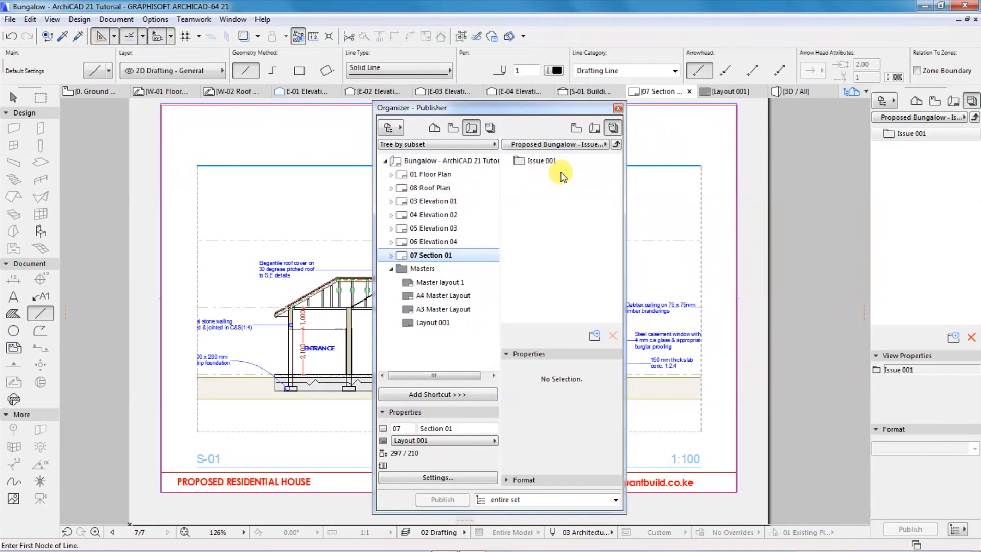
# Step: Add all seven layouts, from 01 Floor Plan to 07 Section 01, to the Proposed Bungalow publisher set
pyautogui.click(421, 167)
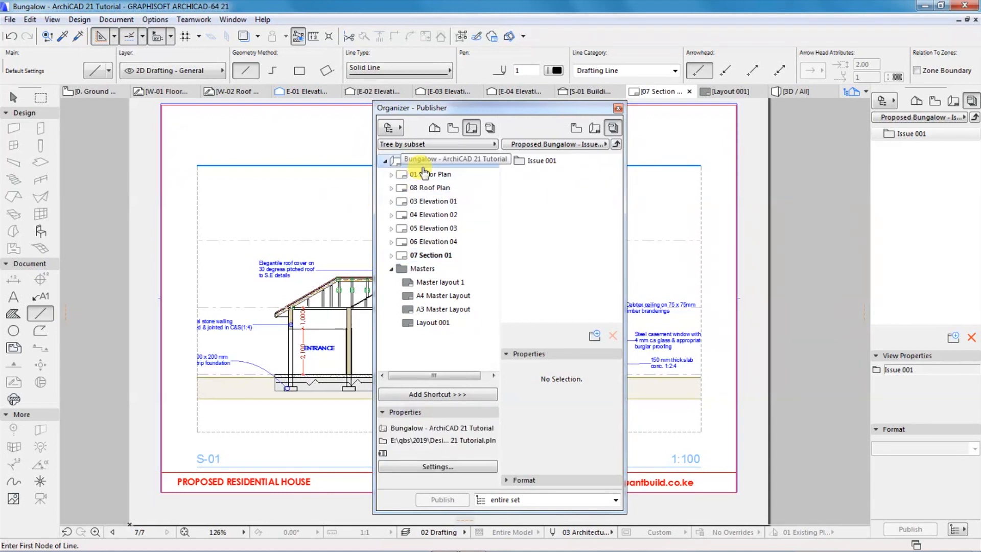
pyautogui.click(424, 175)
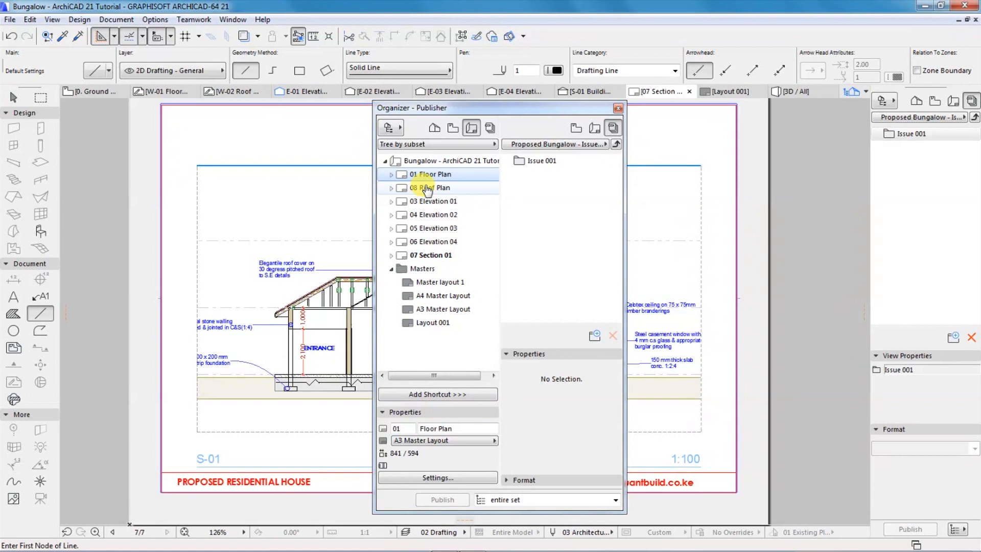
pyautogui.keyDown('shift'); pyautogui.click(427, 189); pyautogui.keyUp('shift')
pyautogui.keyDown('shift'); pyautogui.click(430, 202); pyautogui.keyUp('shift')
pyautogui.keyDown('shift'); pyautogui.click(431, 215); pyautogui.keyUp('shift')
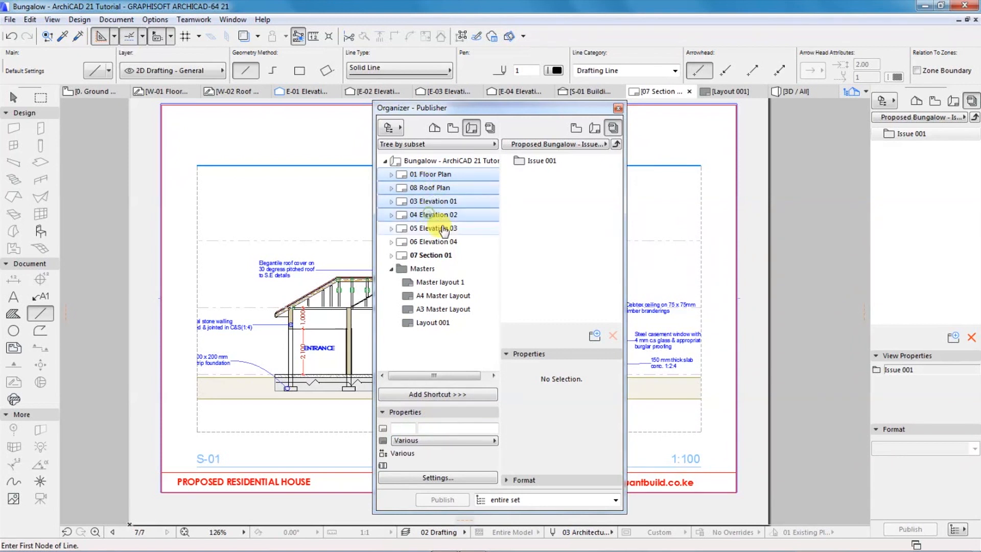
pyautogui.keyDown('shift'); pyautogui.click(433, 229); pyautogui.keyUp('shift')
pyautogui.keyDown('shift'); pyautogui.click(435, 241); pyautogui.keyUp('shift')
pyautogui.keyDown('shift'); pyautogui.click(438, 256); pyautogui.keyUp('shift')
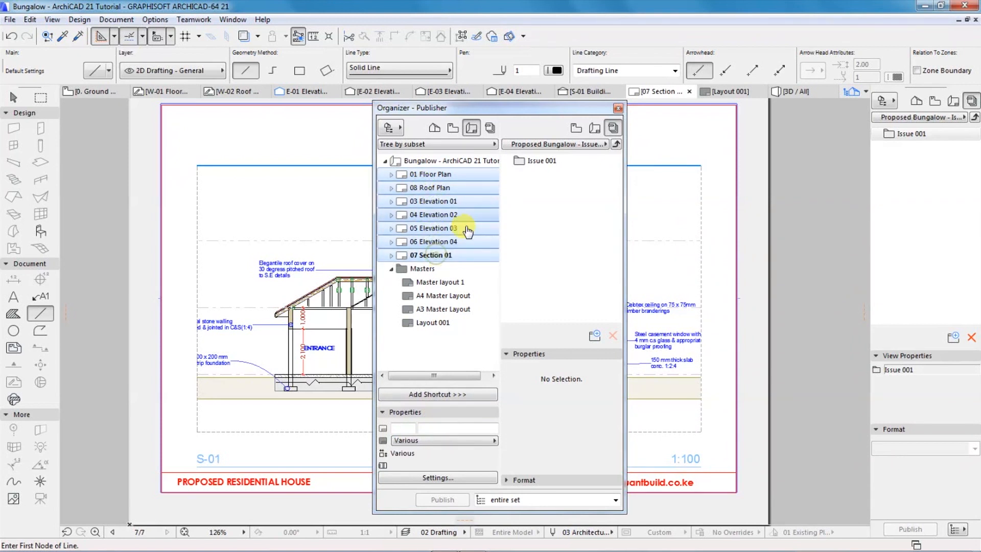
pyautogui.moveTo(453, 215); pyautogui.dragTo(545, 230)
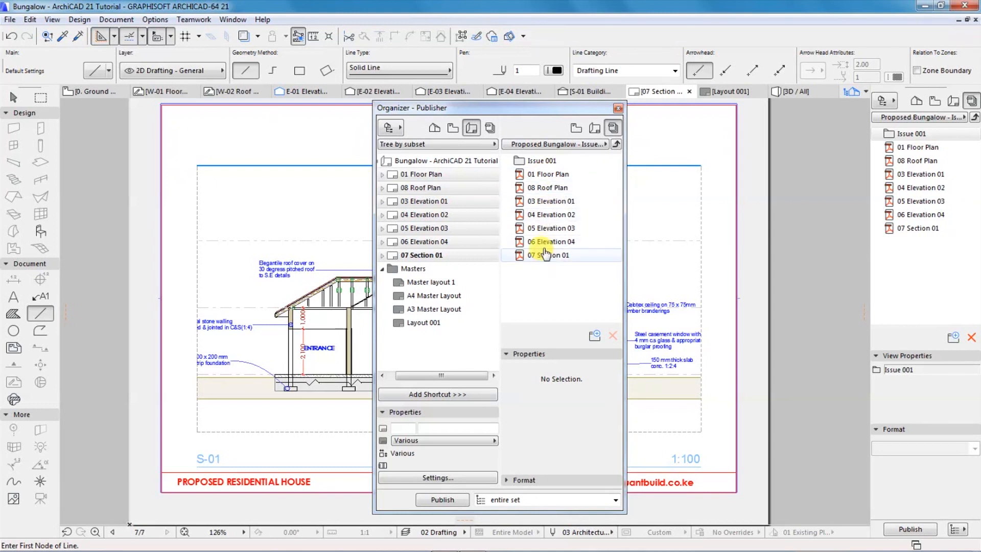
# Step: Check the properties of the published 01 Floor Plan and 07 Section 01 items and the selected layouts' settings
pyautogui.click(544, 175)
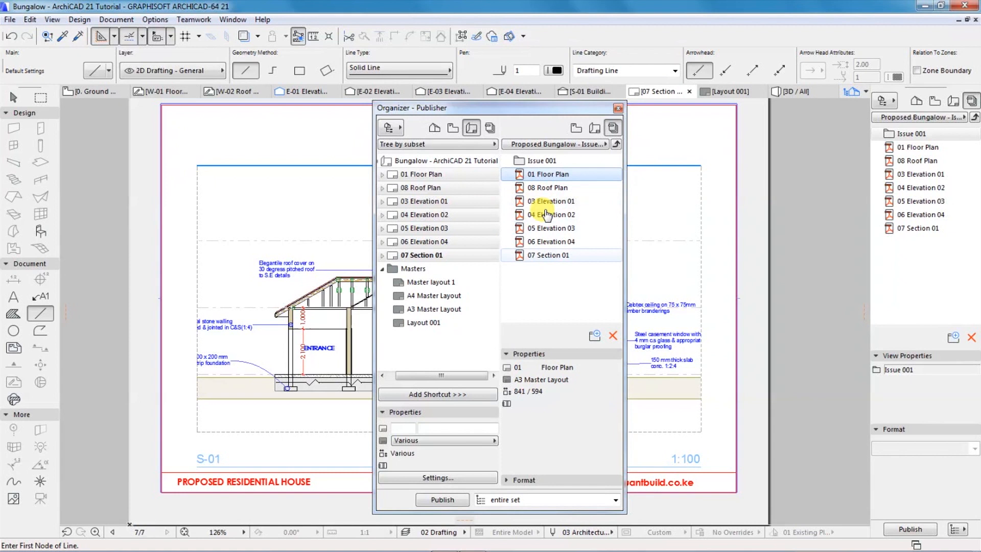
pyautogui.click(543, 257)
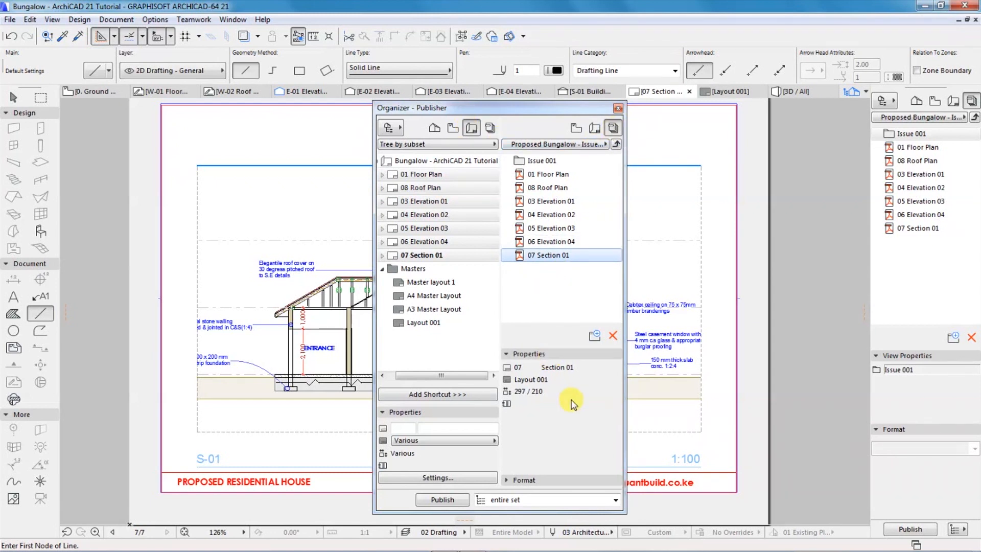
pyautogui.click(531, 354)
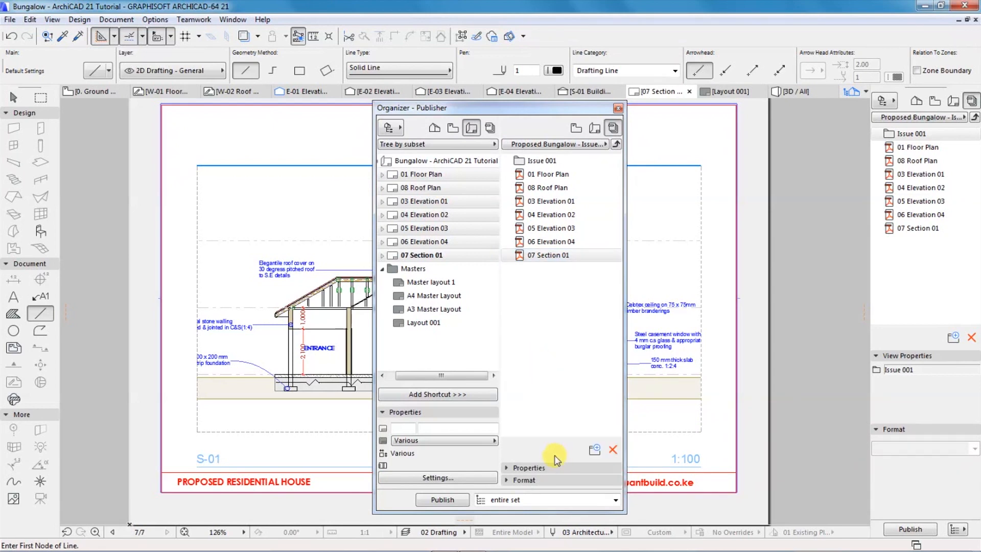
pyautogui.click(437, 477)
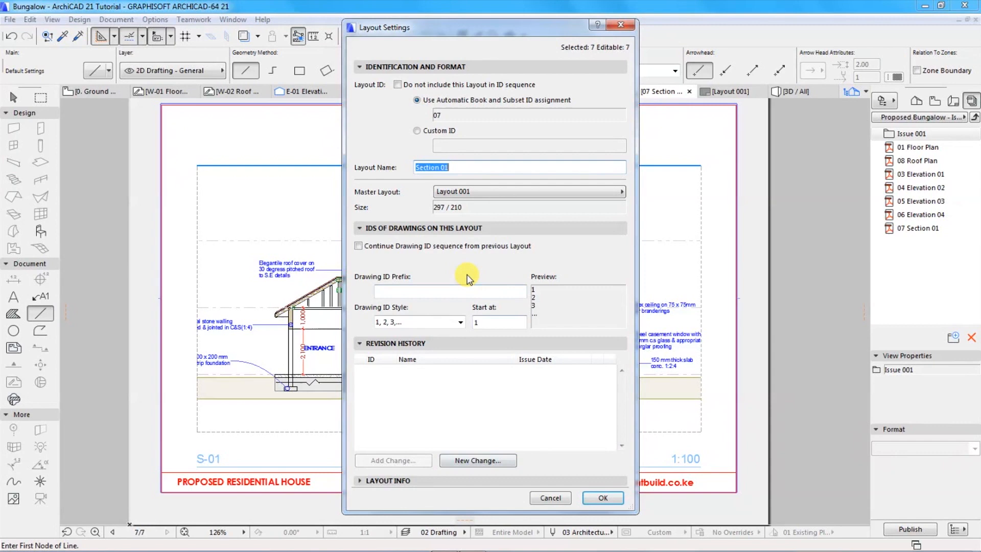
pyautogui.click(548, 498)
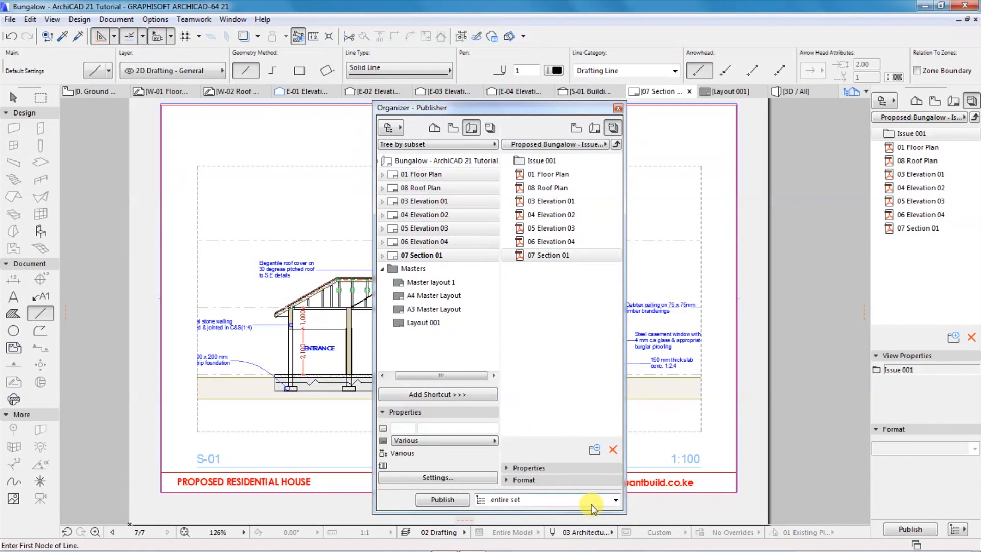
# Step: Choose the entire set as the publishing scope, and show the properties of the published 07 Section 01 item
pyautogui.click(614, 501)
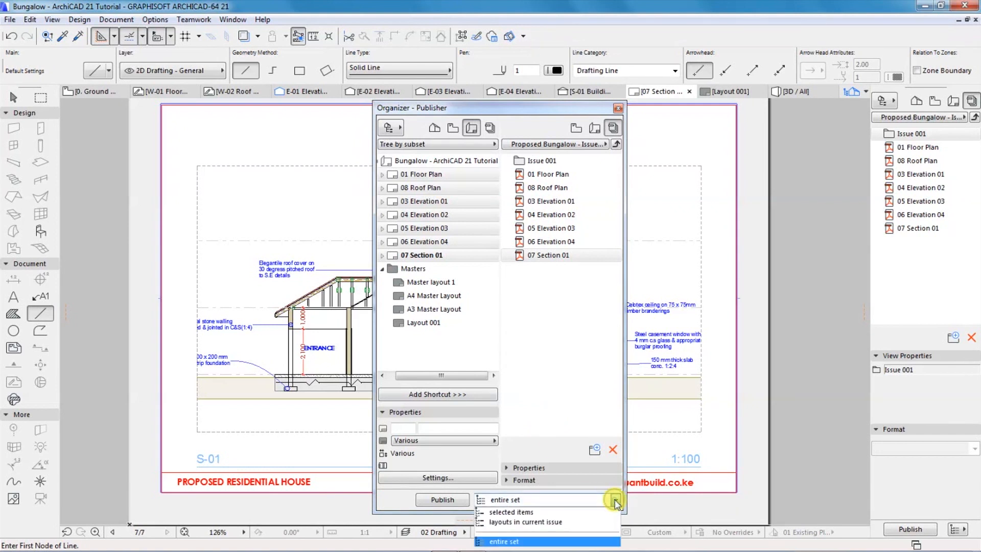
pyautogui.click(508, 543)
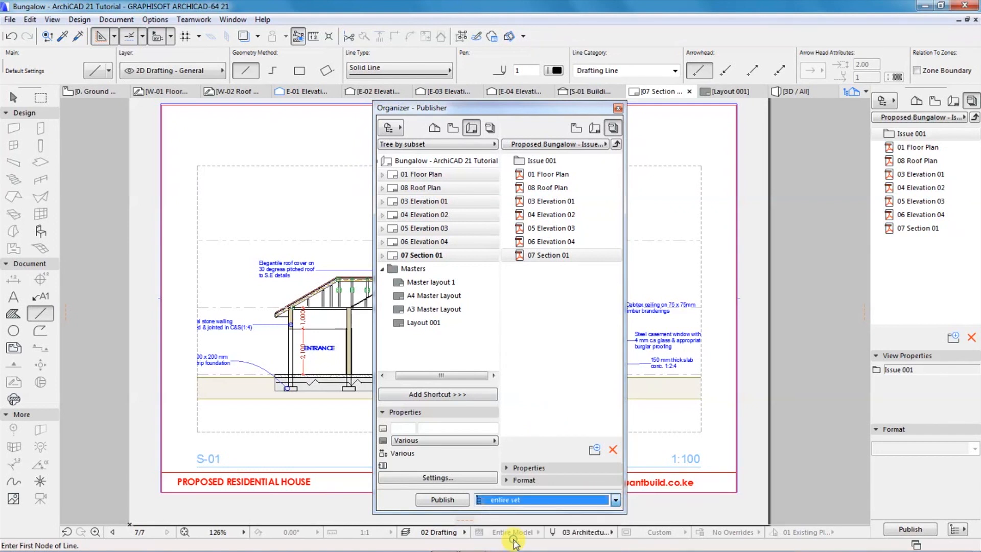
pyautogui.click(535, 467)
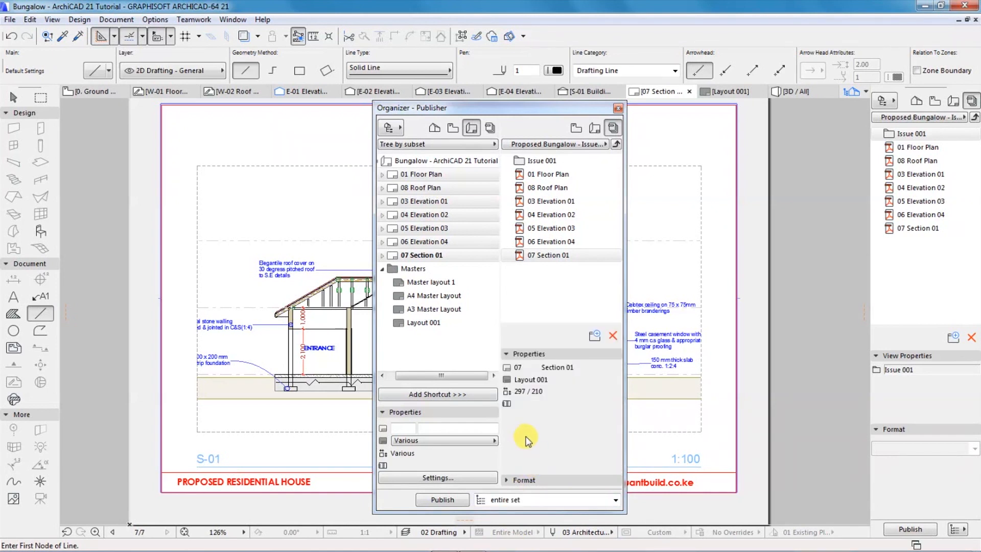
pyautogui.click(552, 255)
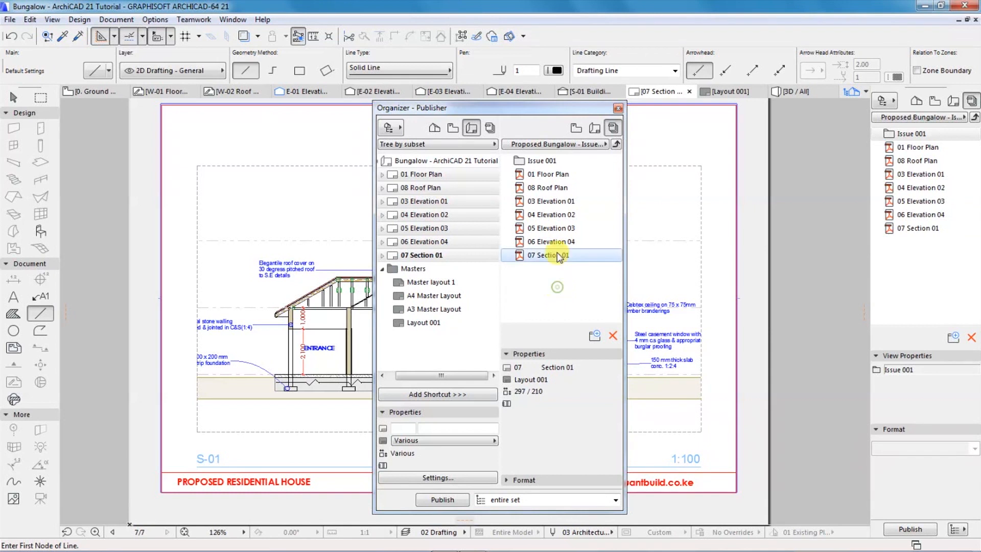
# Step: Return to the list of publisher sets and choose Save files as the method for Proposed Bungalow - Issue 01
pyautogui.click(616, 144)
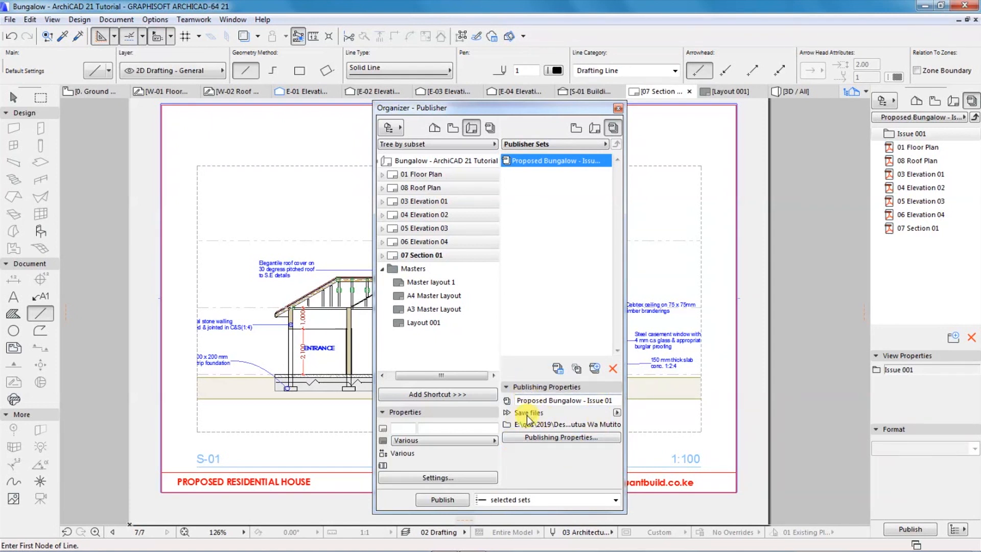
pyautogui.click(616, 413)
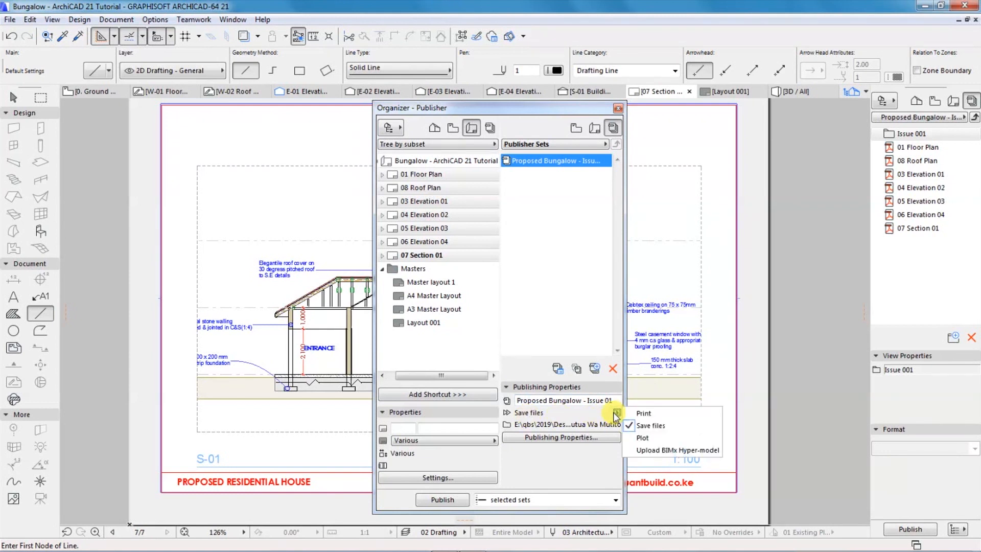
pyautogui.click(639, 425)
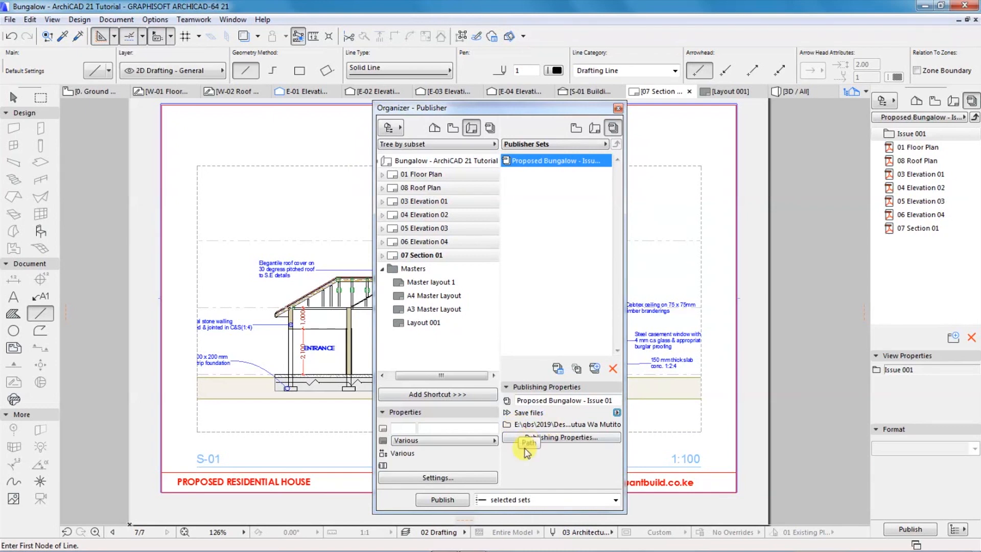
pyautogui.click(563, 438)
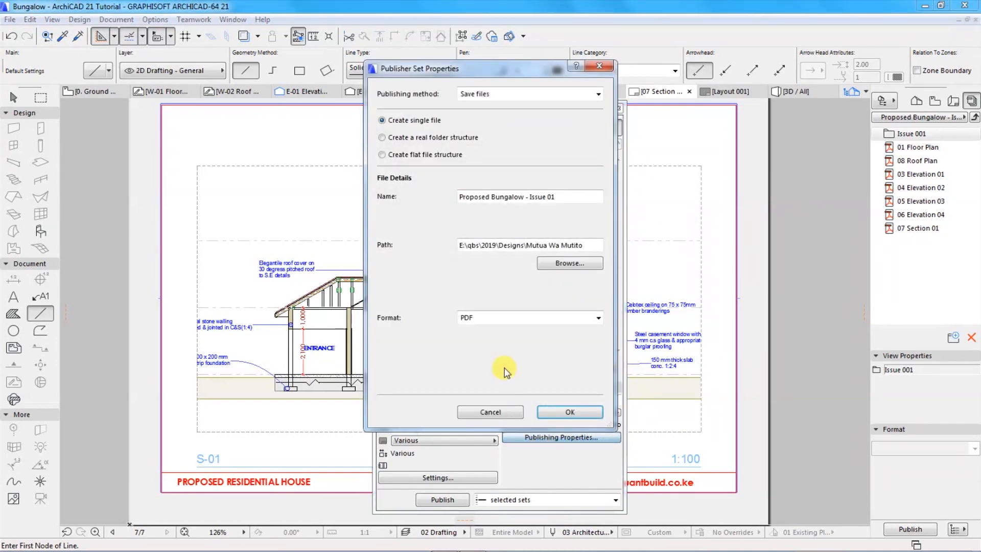
pyautogui.moveTo(442, 66); pyautogui.dragTo(322, 130)
pyautogui.click(477, 130)
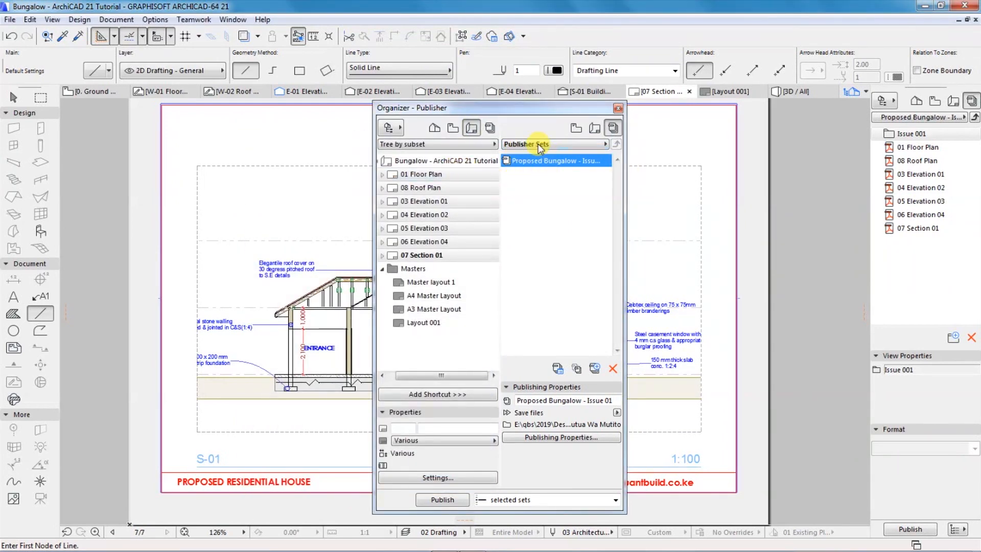
pyautogui.click(536, 195)
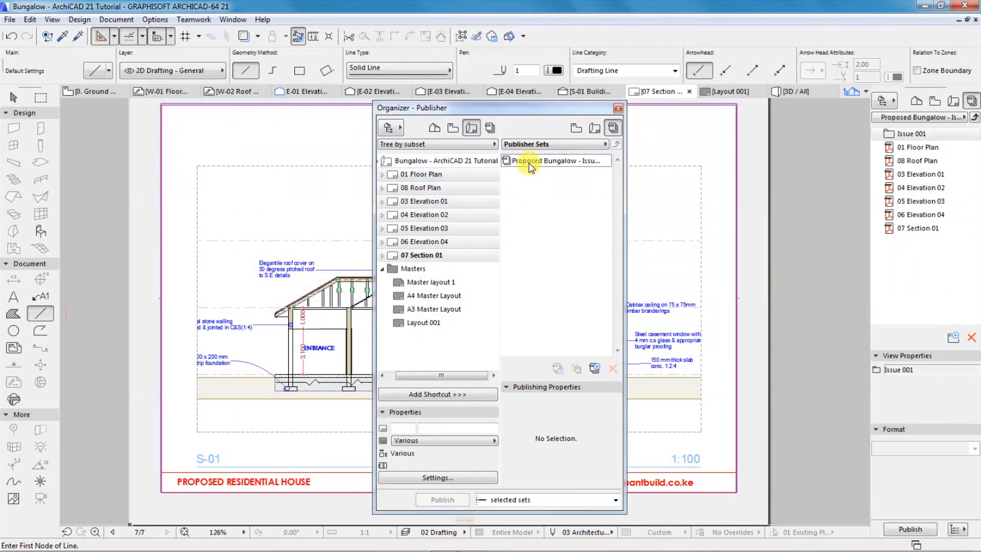
pyautogui.doubleClick(530, 164)
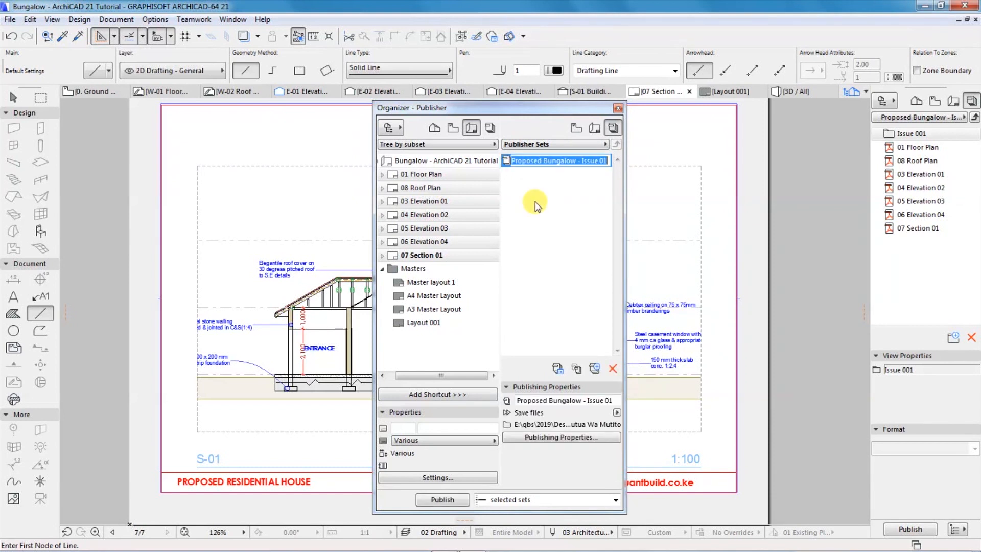
# Step: In the publishing properties of Proposed Bungalow - Issue 01, keep Save files as the method and choose to create a single file
pyautogui.click(527, 439)
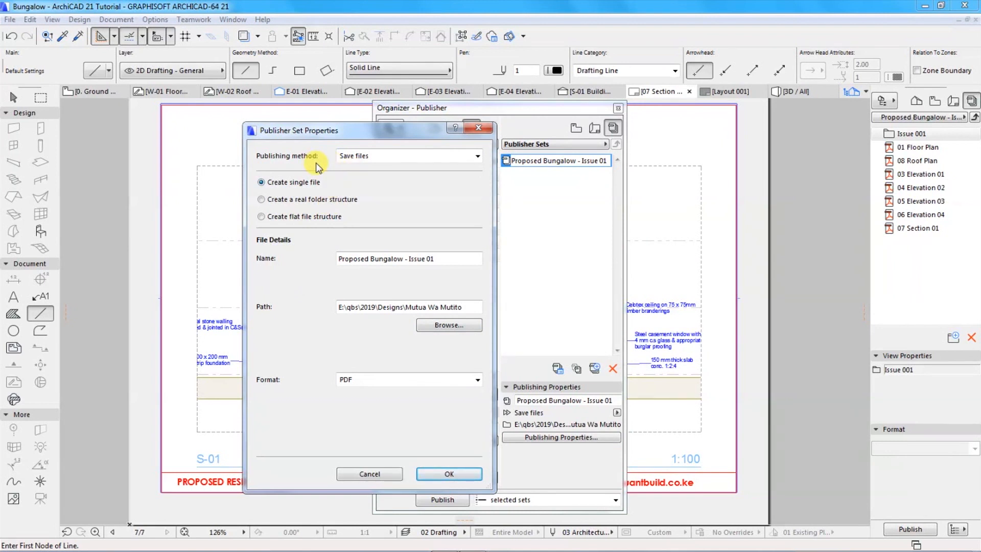
pyautogui.click(476, 155)
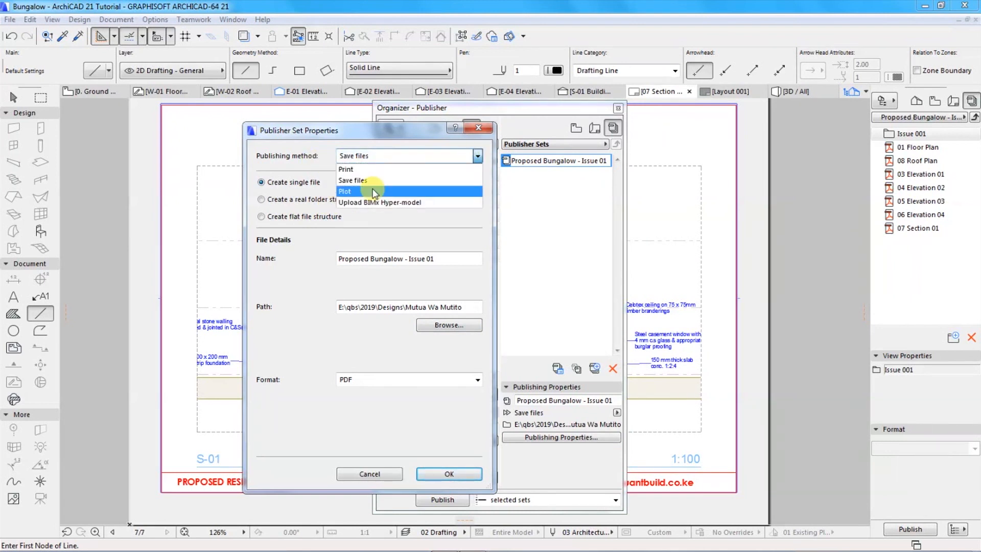
pyautogui.click(347, 182)
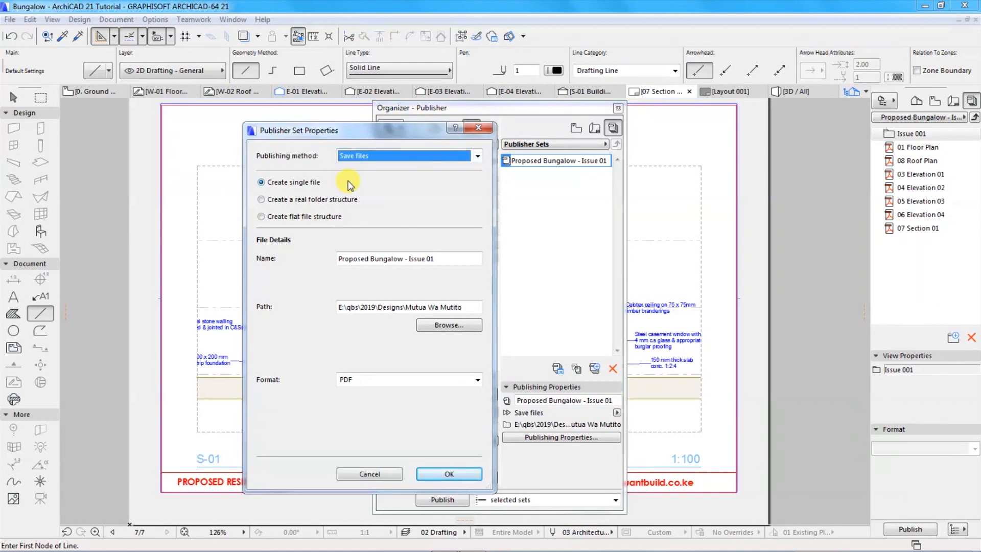
pyautogui.click(262, 199)
pyautogui.click(261, 182)
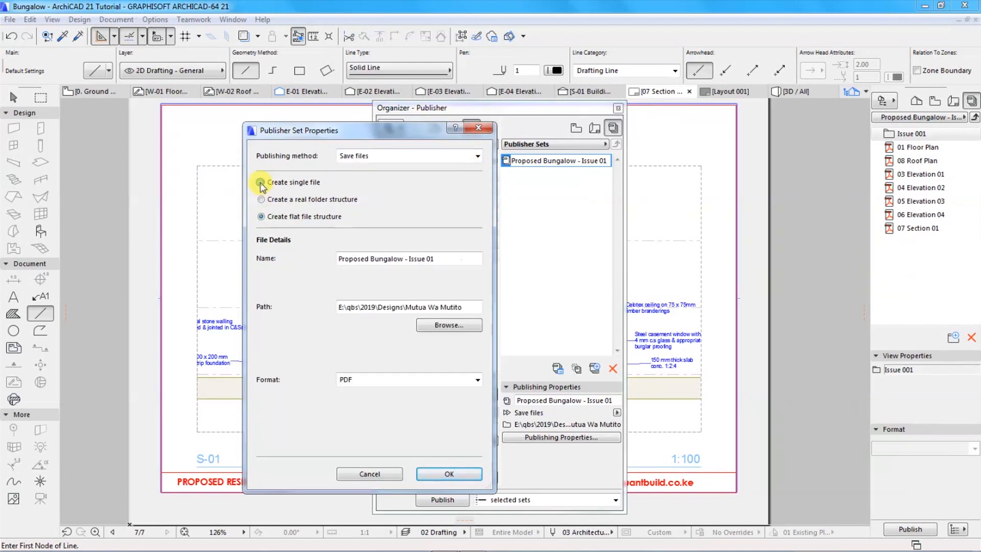
pyautogui.click(262, 217)
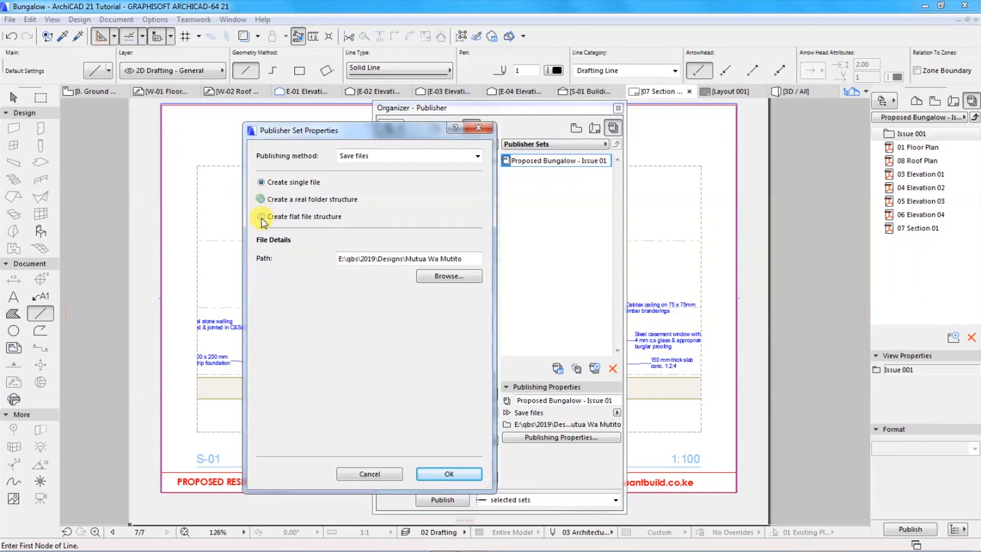
pyautogui.click(261, 182)
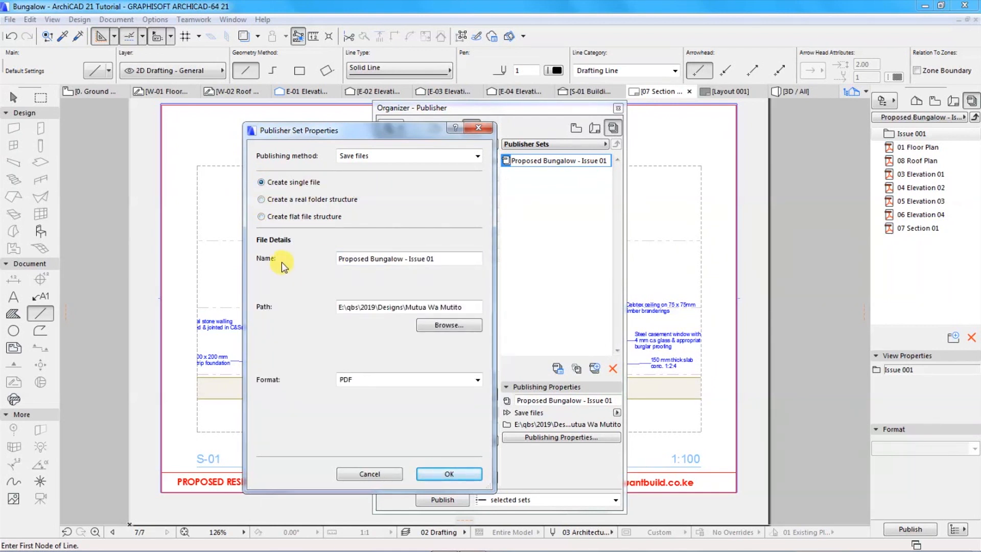
# Step: Name the published file PDF For Printing
pyautogui.moveTo(434, 259); pyautogui.dragTo(281, 260)
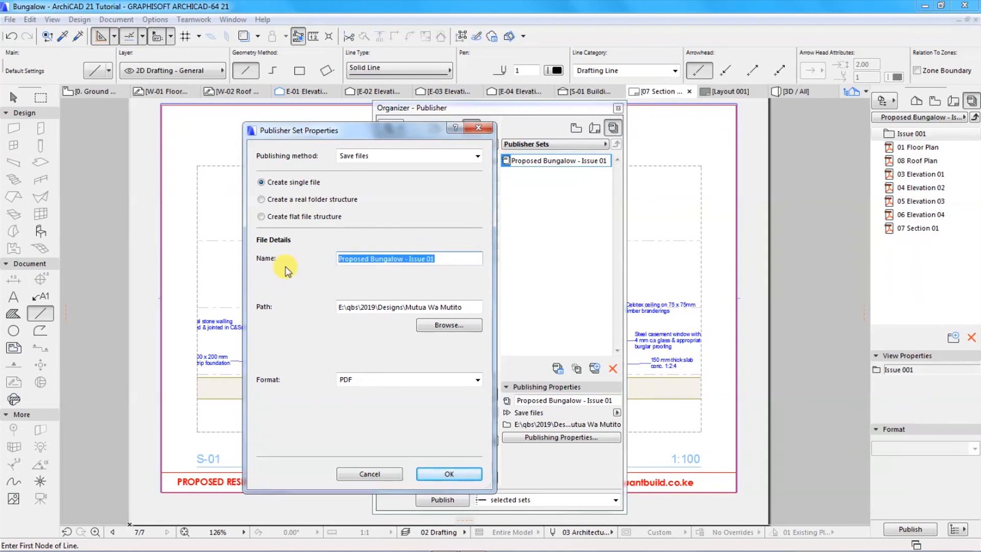
pyautogui.write('I')
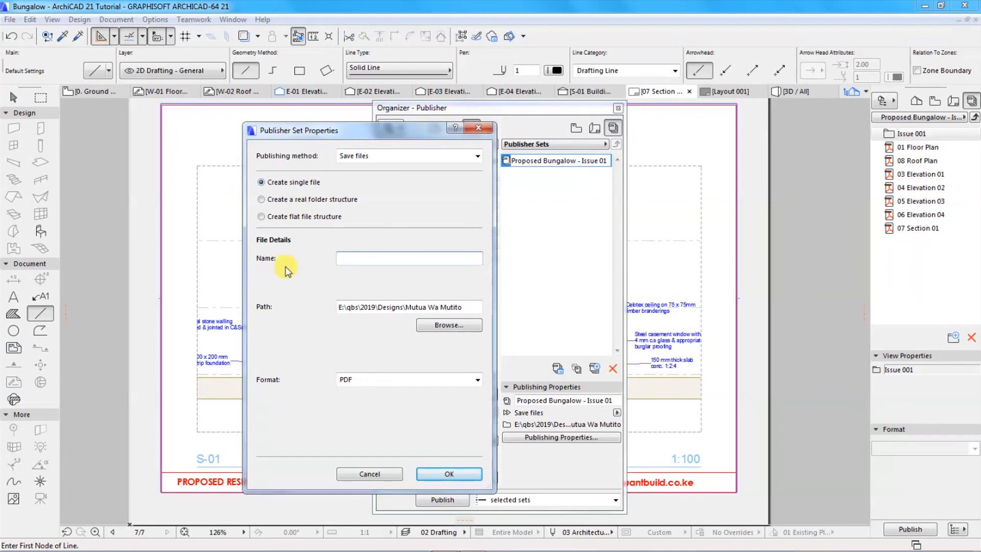
pyautogui.write('PDF')
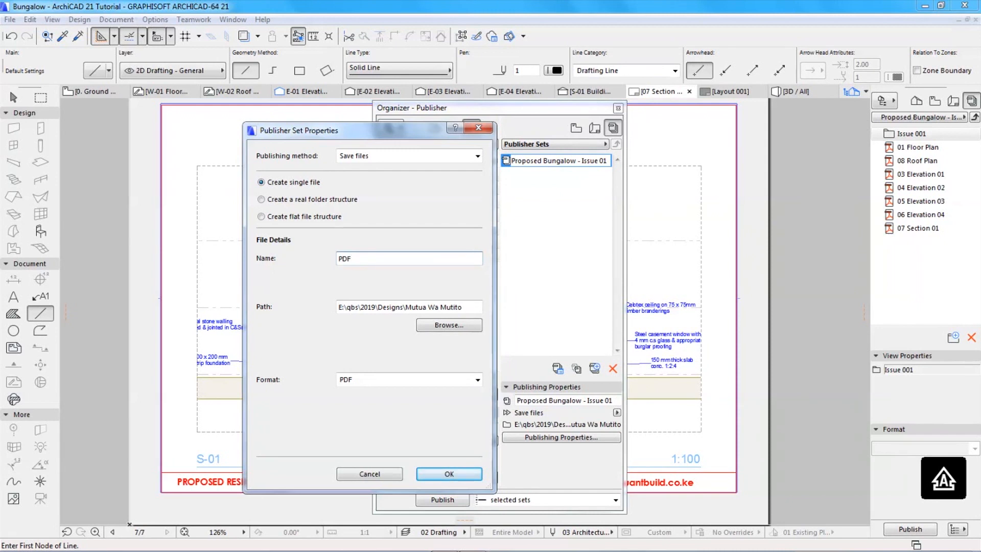
pyautogui.write(' For P')
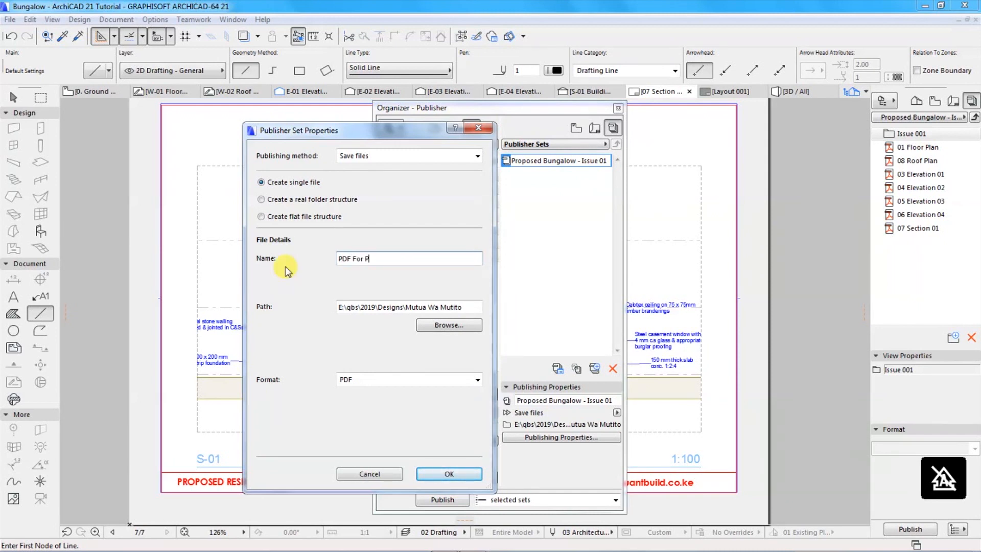
pyautogui.write('rinting')
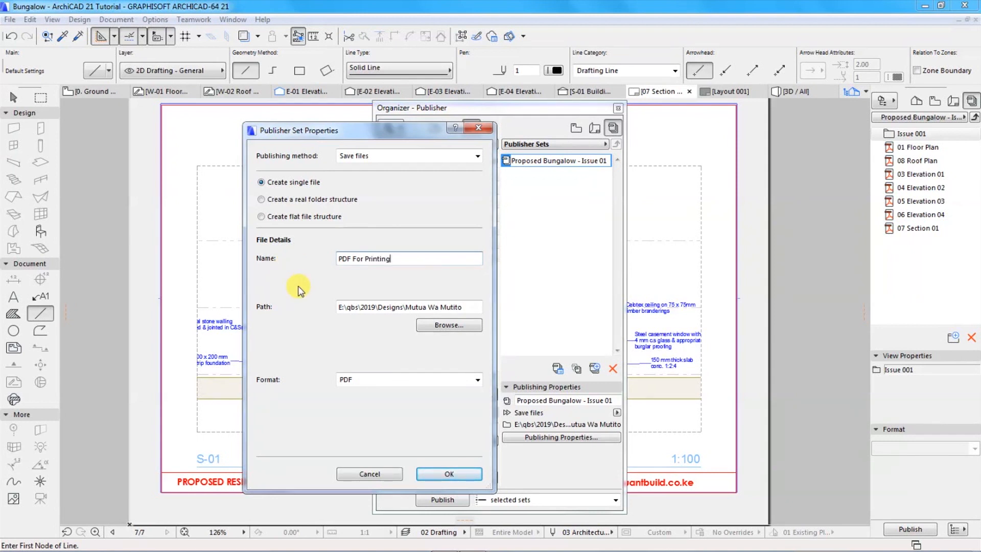
# Step: Set the publishing path to the Desktop folder
pyautogui.click(442, 327)
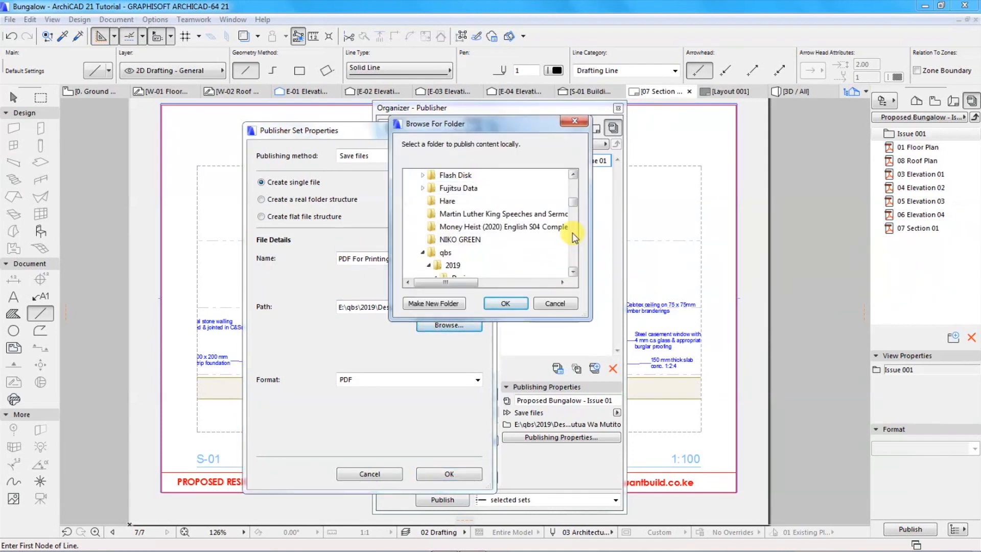
pyautogui.moveTo(573, 201); pyautogui.dragTo(573, 182)
pyautogui.click(435, 178)
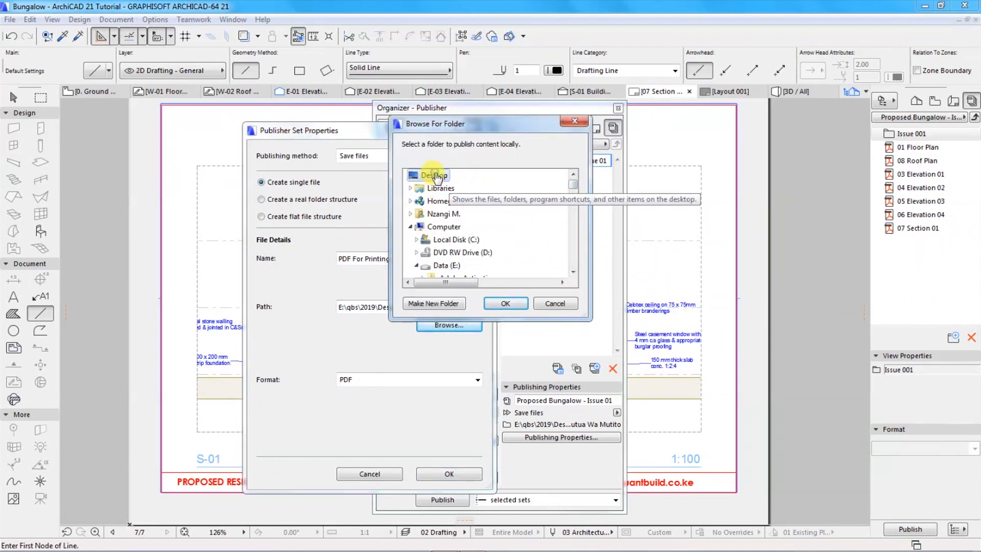
pyautogui.click(505, 302)
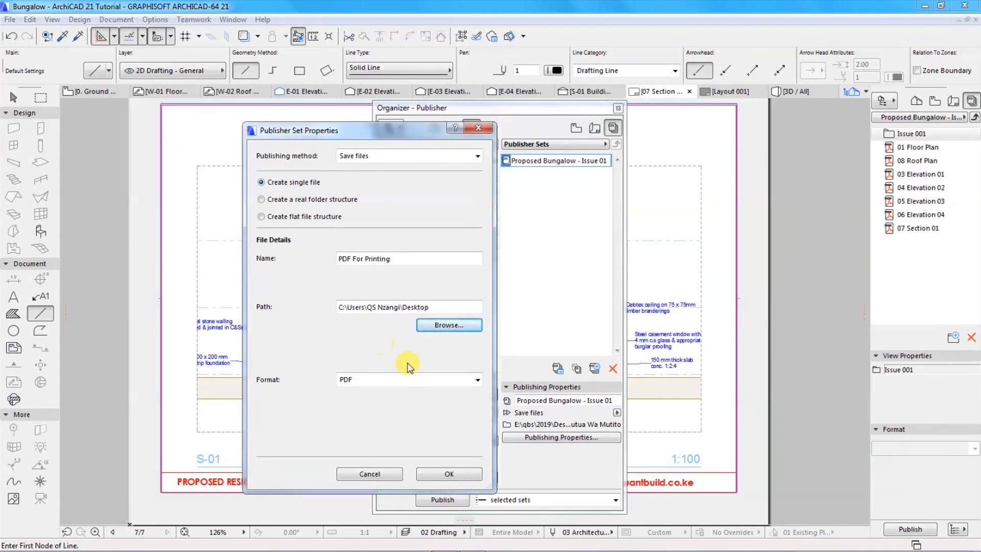
# Step: Choose PDF as the output format and confirm the publisher set properties
pyautogui.click(479, 381)
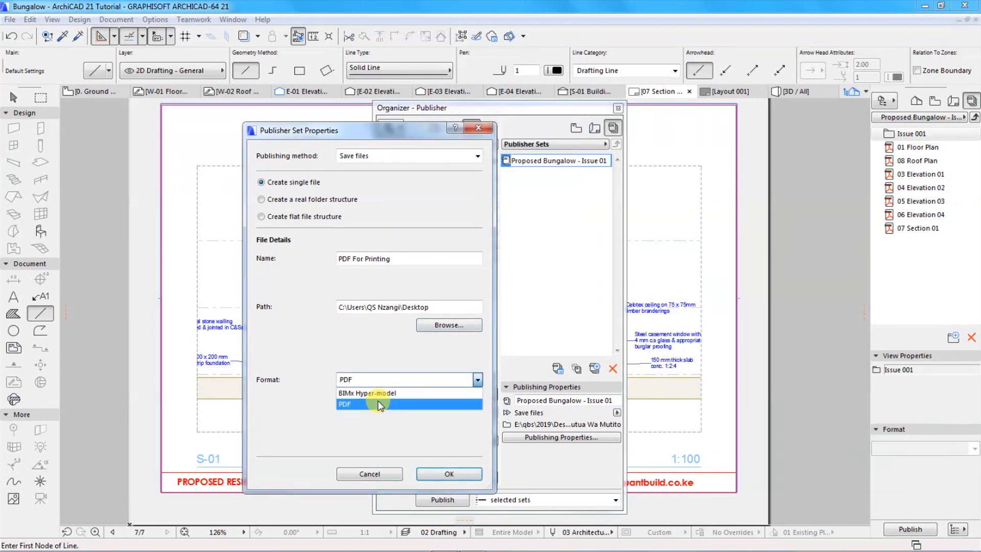
pyautogui.click(353, 404)
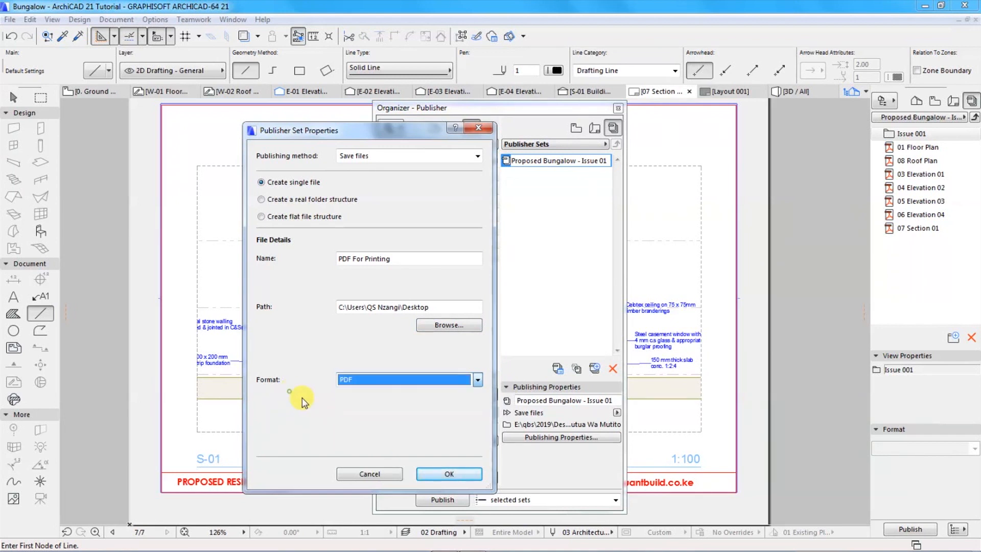
pyautogui.click(479, 383)
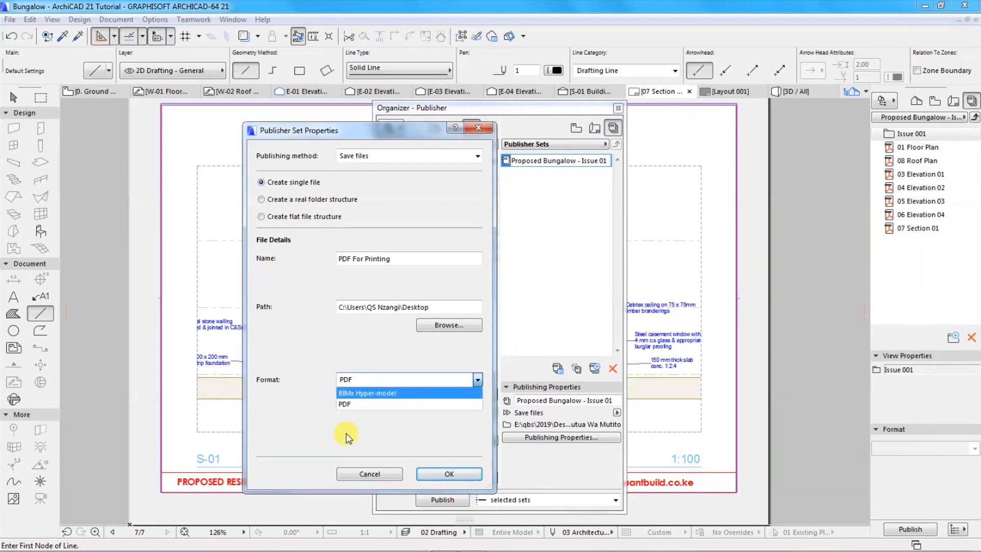
pyautogui.click(347, 404)
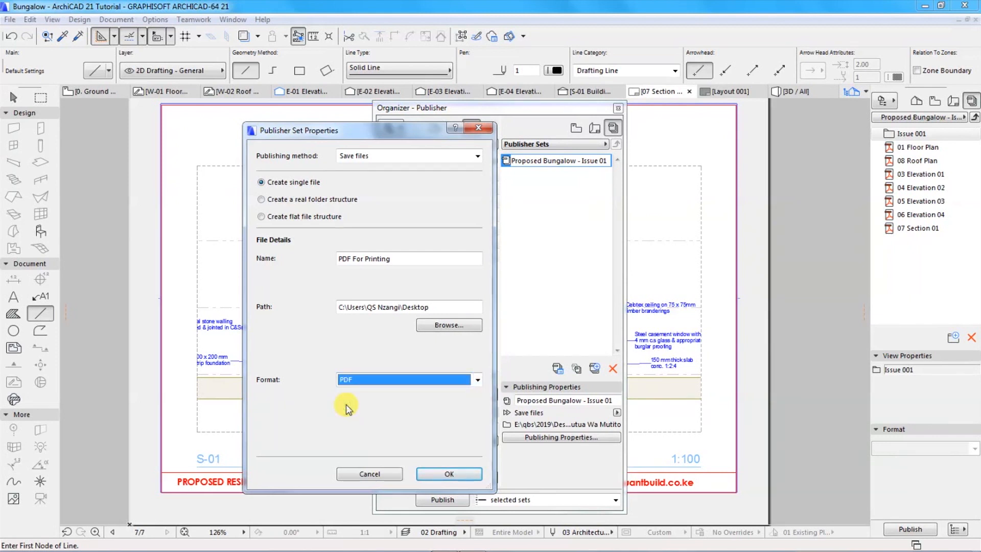
pyautogui.click(445, 475)
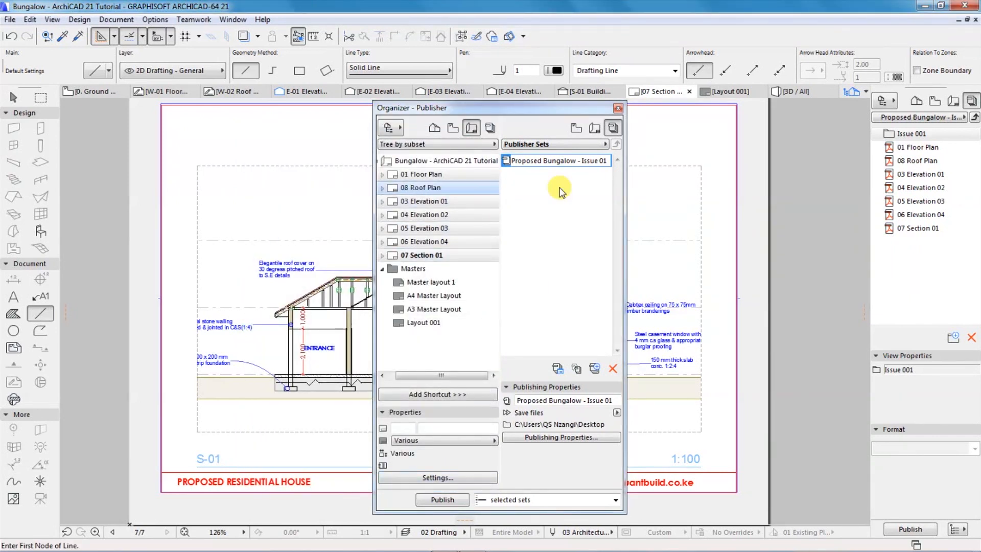
pyautogui.click(411, 179)
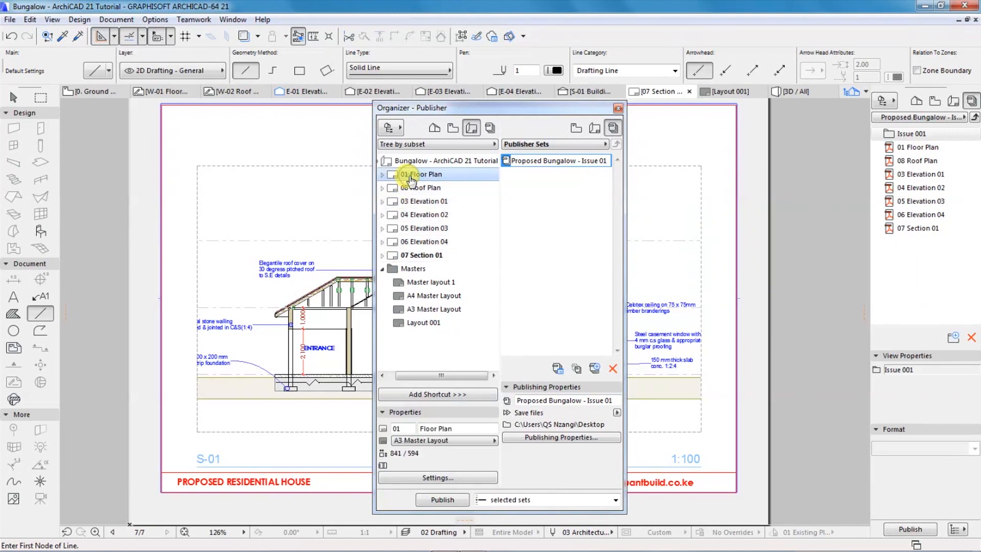
pyautogui.keyDown('shift'); pyautogui.click(428, 257); pyautogui.keyUp('shift')
pyautogui.moveTo(483, 228); pyautogui.dragTo(547, 175)
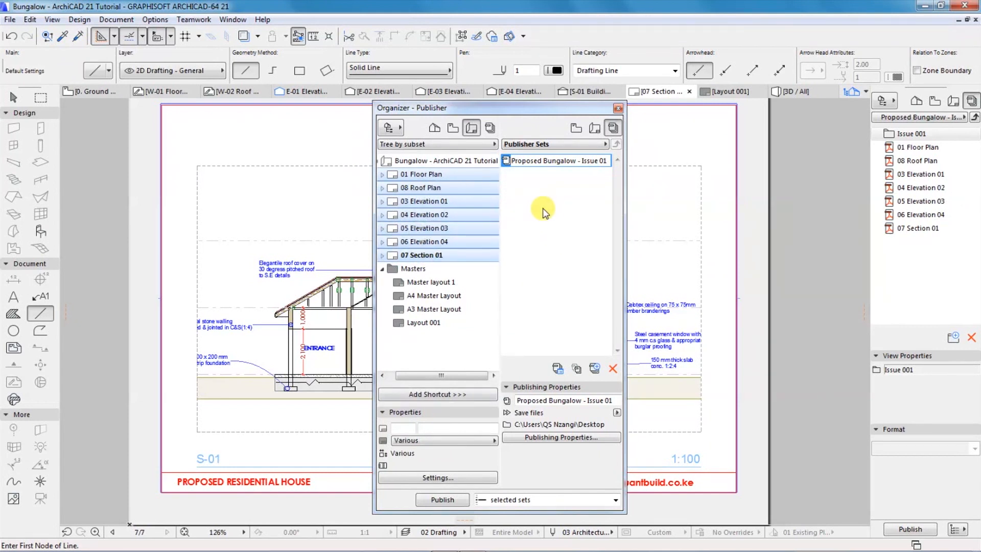
pyautogui.doubleClick(562, 161)
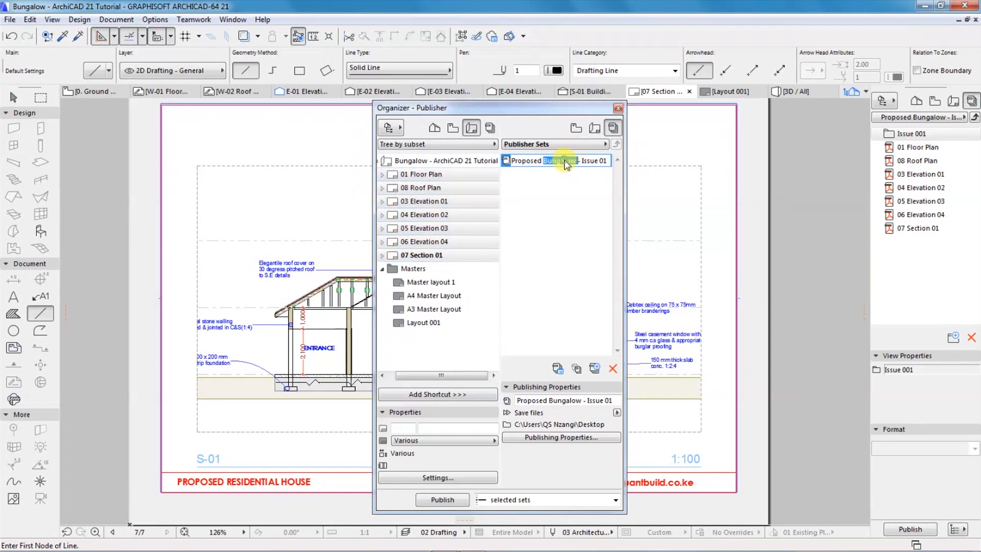
pyautogui.click(522, 186)
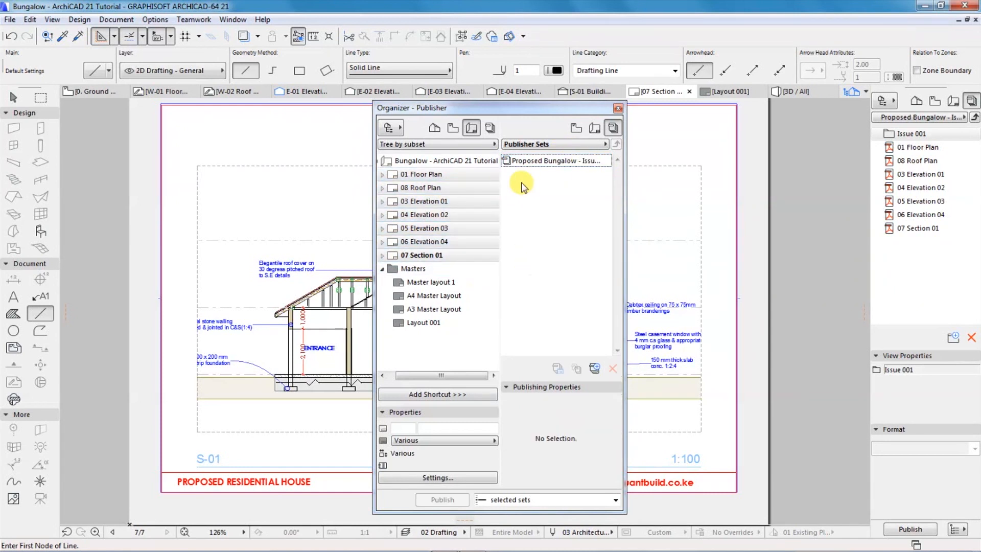
# Step: Open Proposed Bungalow - Issue 01, publish the entire set, and close the publishing report
pyautogui.doubleClick(531, 160)
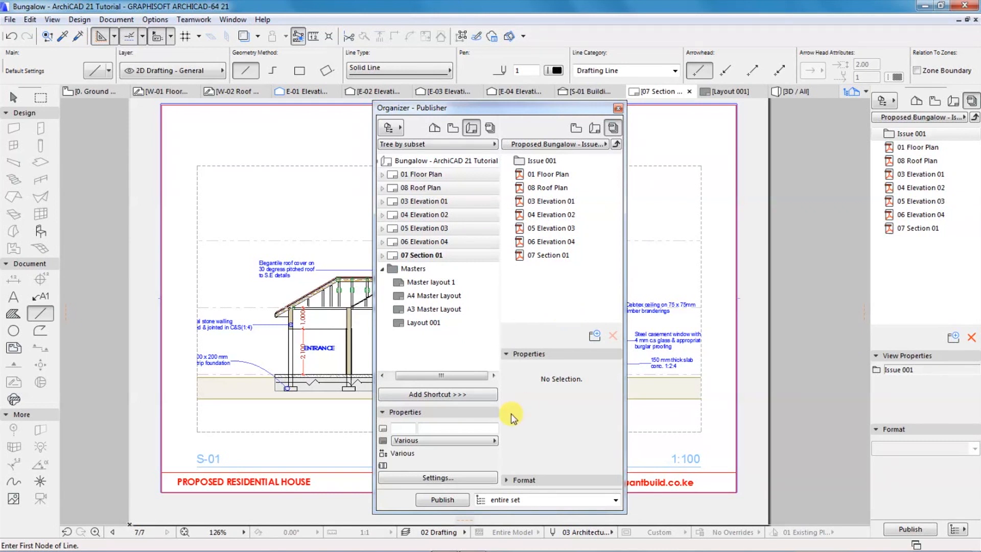
pyautogui.click(443, 501)
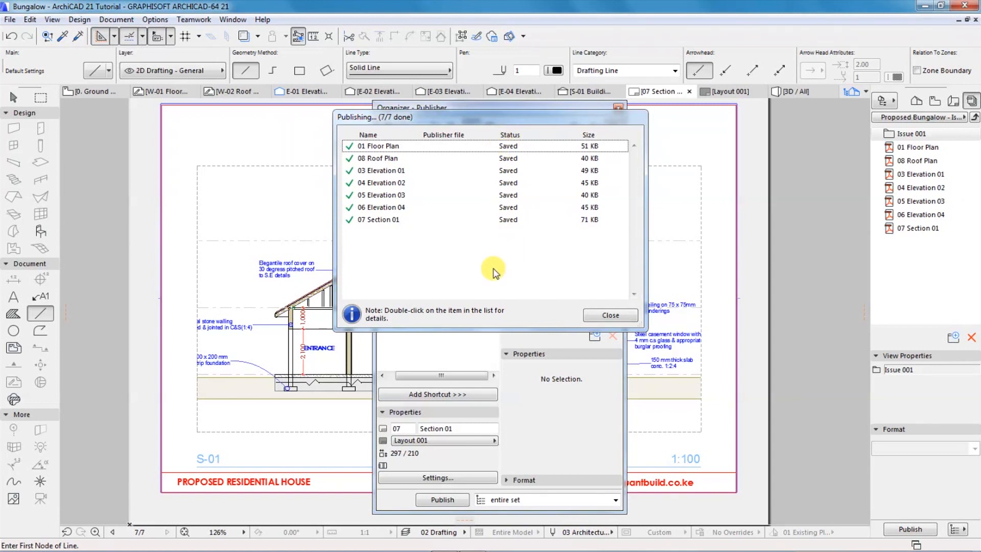
pyautogui.click(597, 315)
# Step: Switch to Windows Explorer, find PDF For Printing.pdf in the Desktop folder and open it in Adobe Acrobat Pro
pyautogui.moveTo(213, 543)
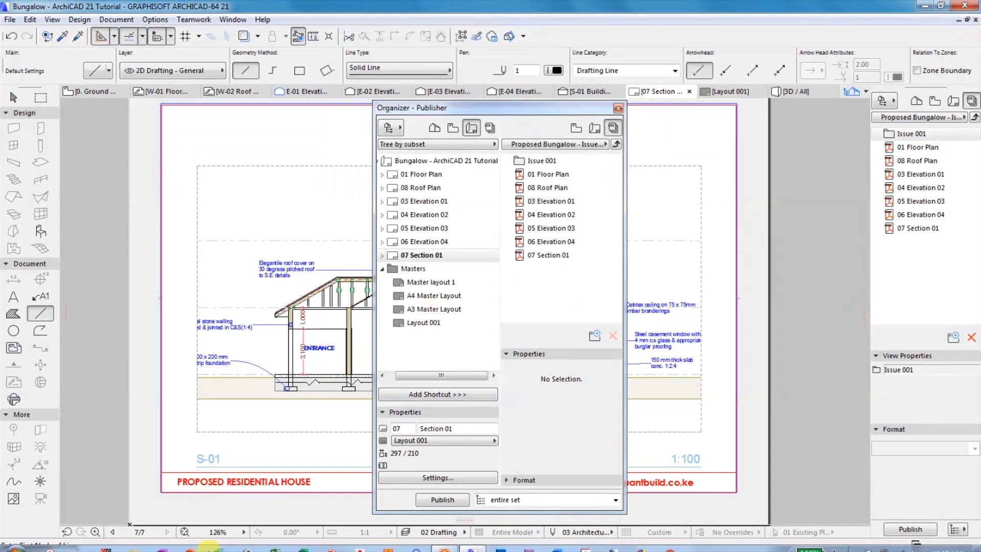
pyautogui.rightClick(135, 542)
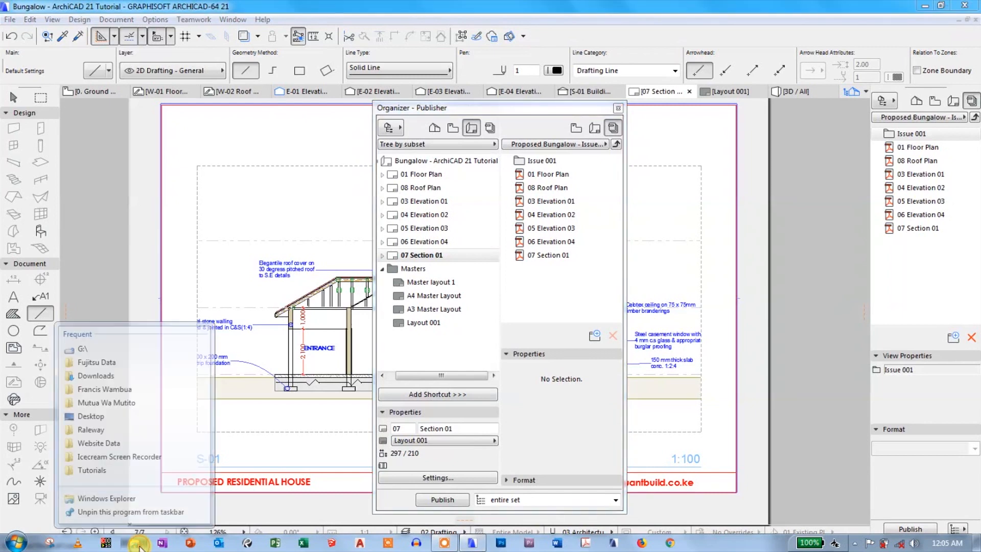
pyautogui.click(97, 416)
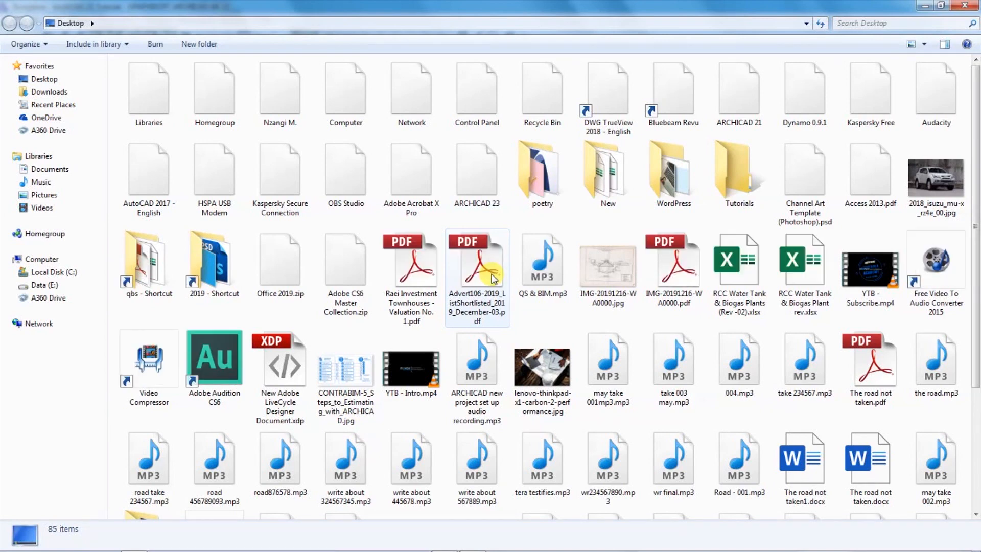
pyautogui.moveTo(976, 225); pyautogui.dragTo(977, 401)
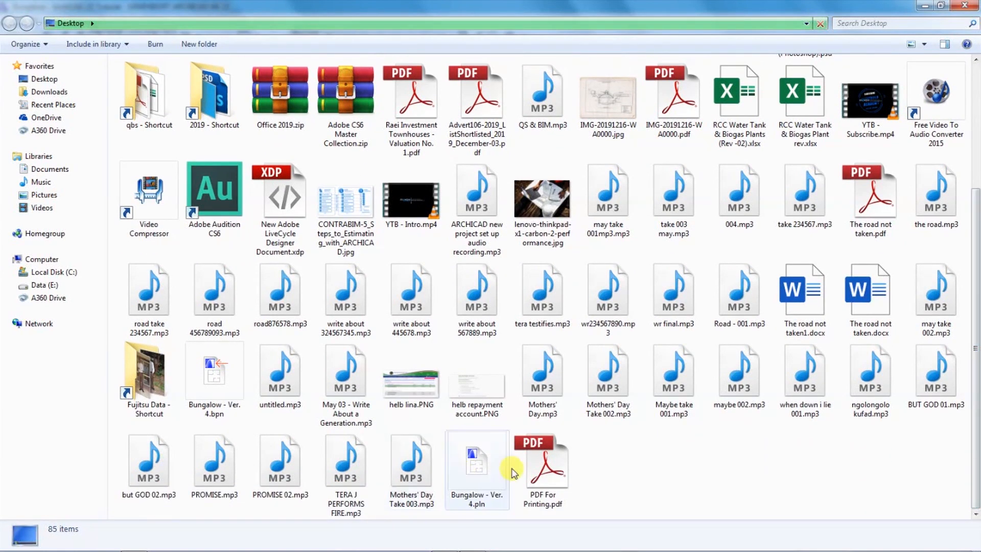
pyautogui.click(545, 464)
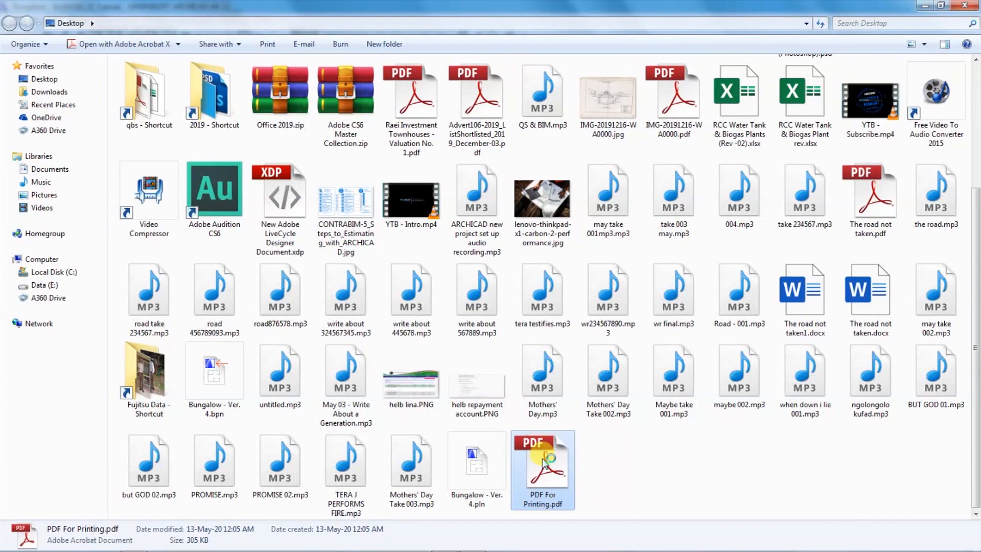
pyautogui.doubleClick(543, 462)
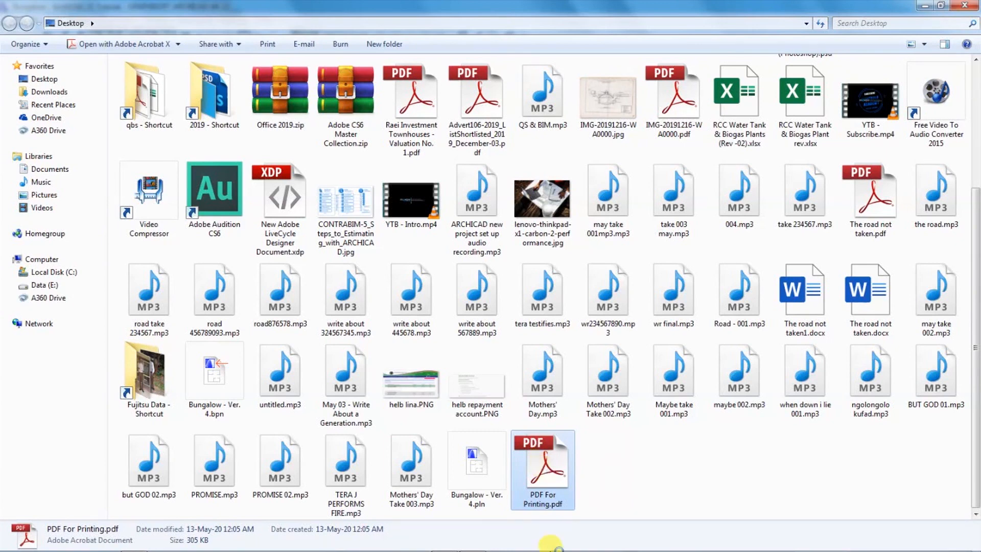
pyautogui.moveTo(530, 547)
pyautogui.click(471, 543)
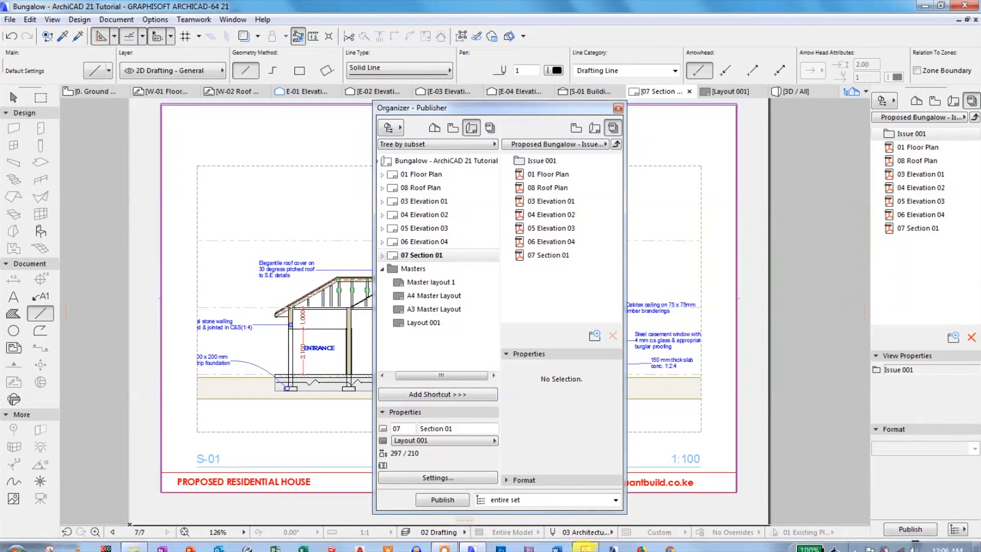
pyautogui.click(586, 543)
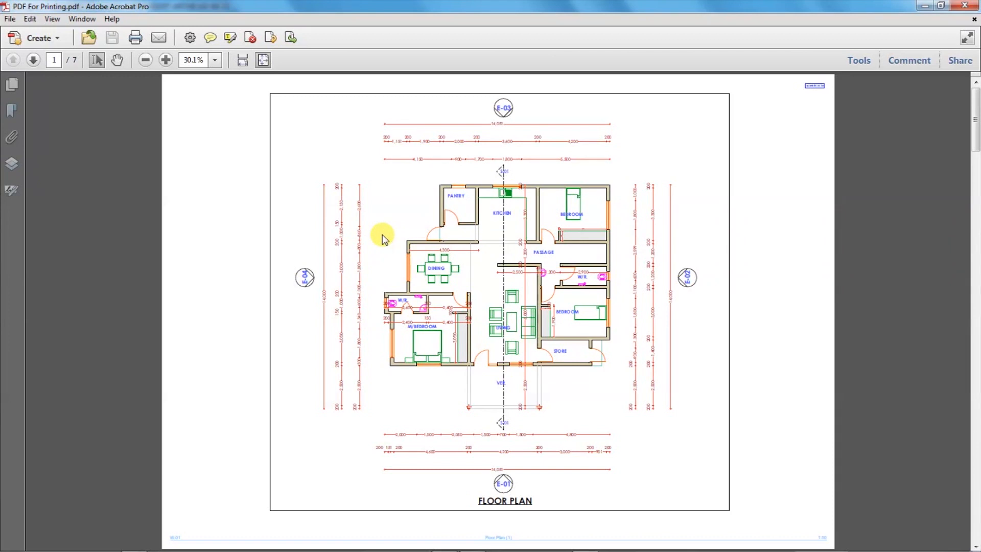
# Step: Page through the published PDF from the floor plan to the building section to examine each drawing sheet
pyautogui.scroll(-5, 384, 238)
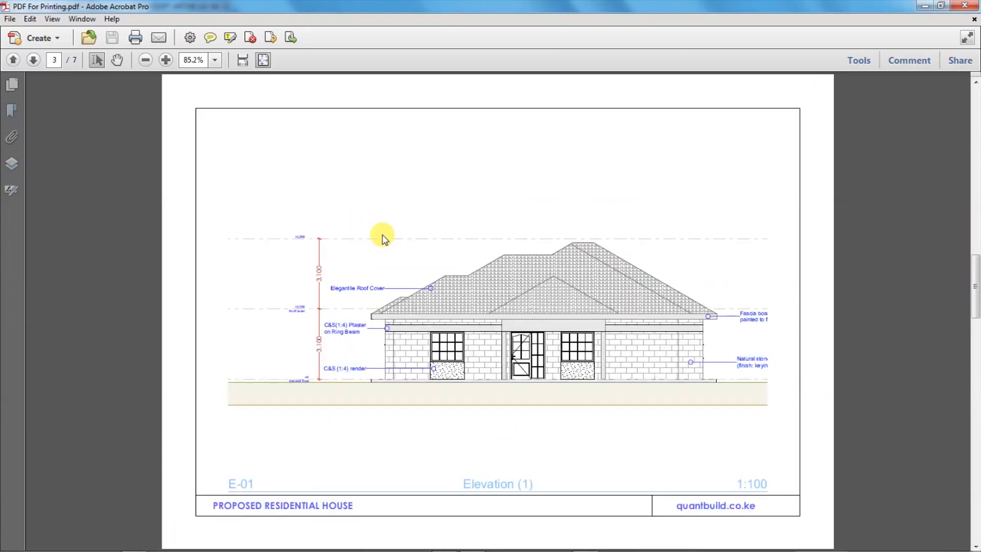
pyautogui.scroll(-2, 384, 239)
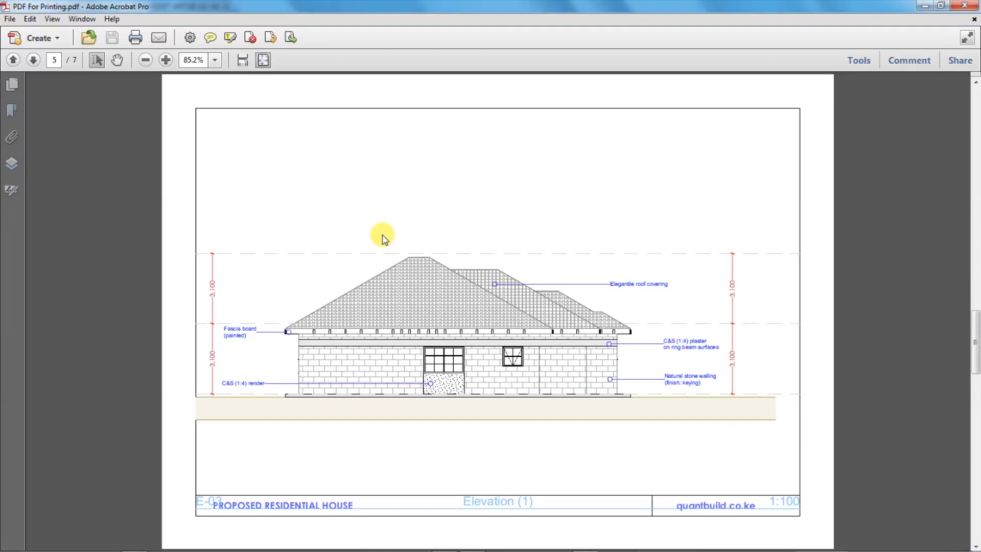
pyautogui.press('Right')
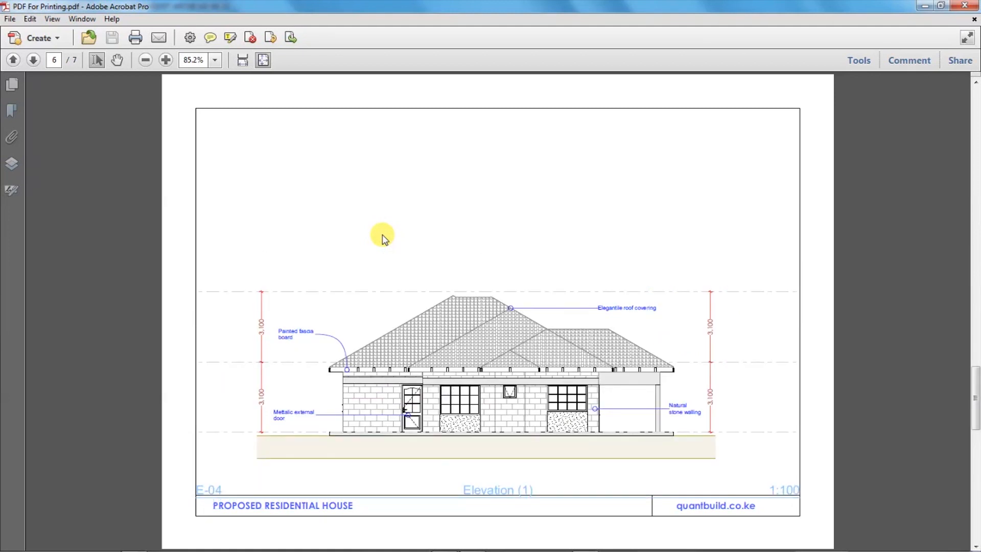
pyautogui.press('Right')
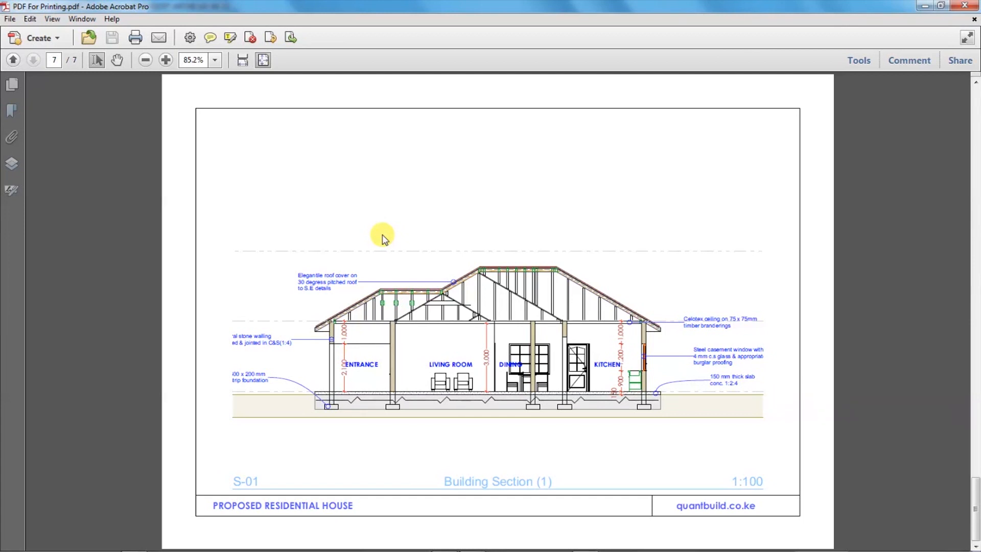
pyautogui.moveTo(473, 548)
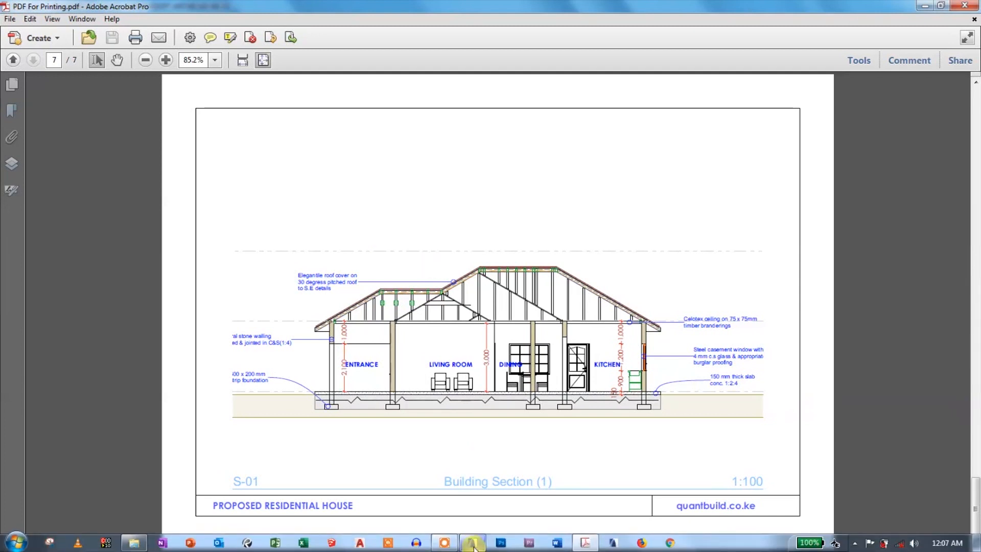